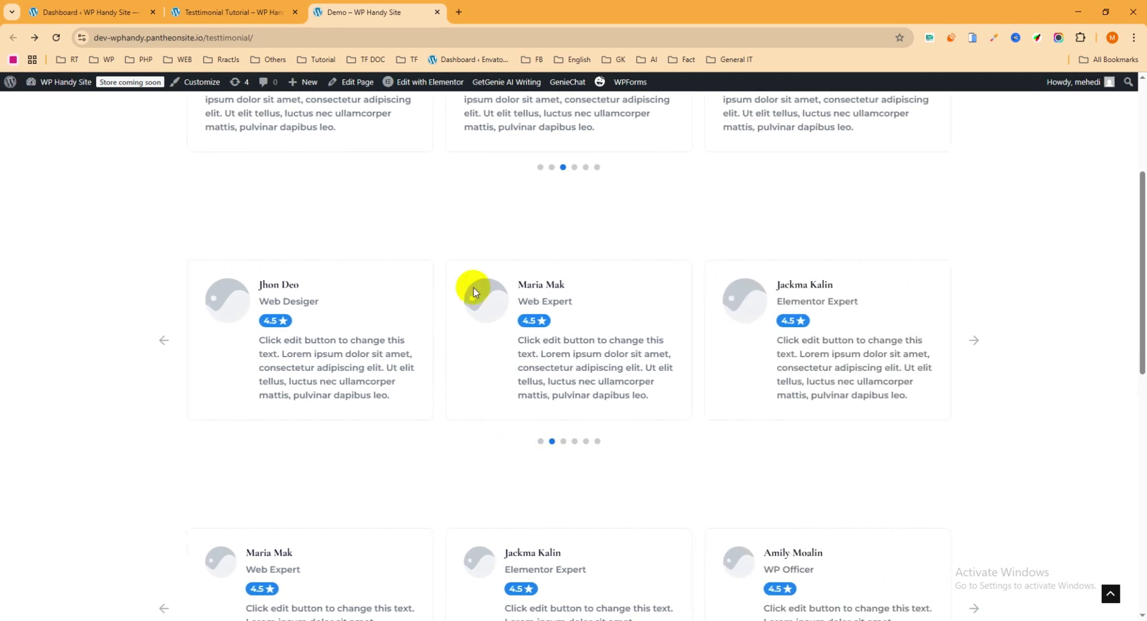
Look over the testimonial carousel designs on the Demo page, from the first carousel down to the footer
scroll(478, 284, "up", 4)
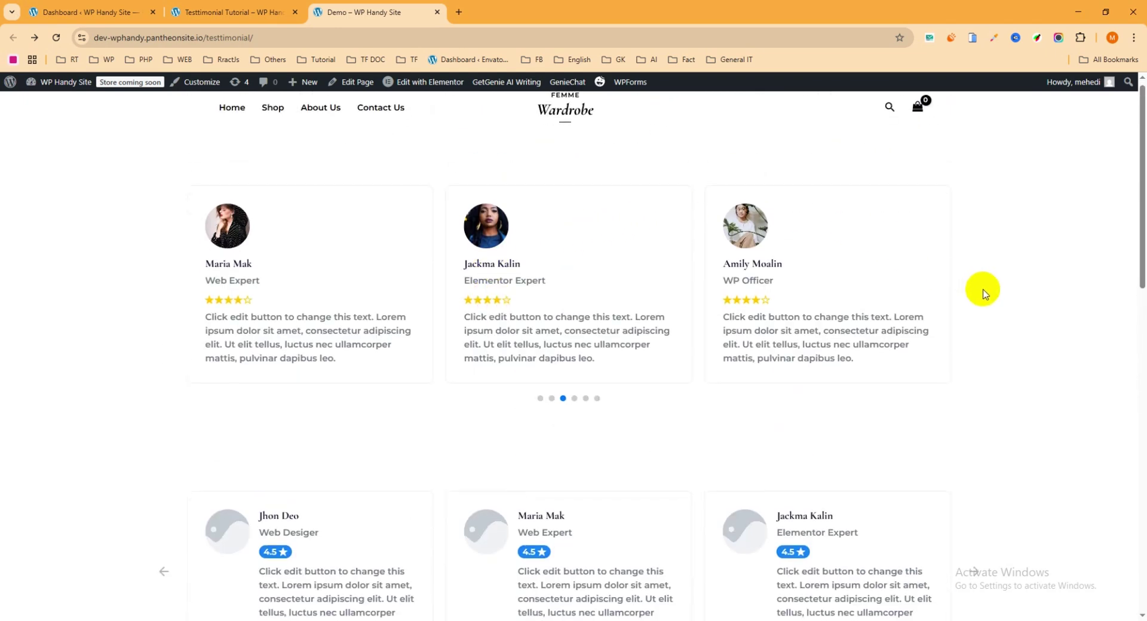
scroll(982, 291, "down", 1)
scroll(983, 293, "up", 1)
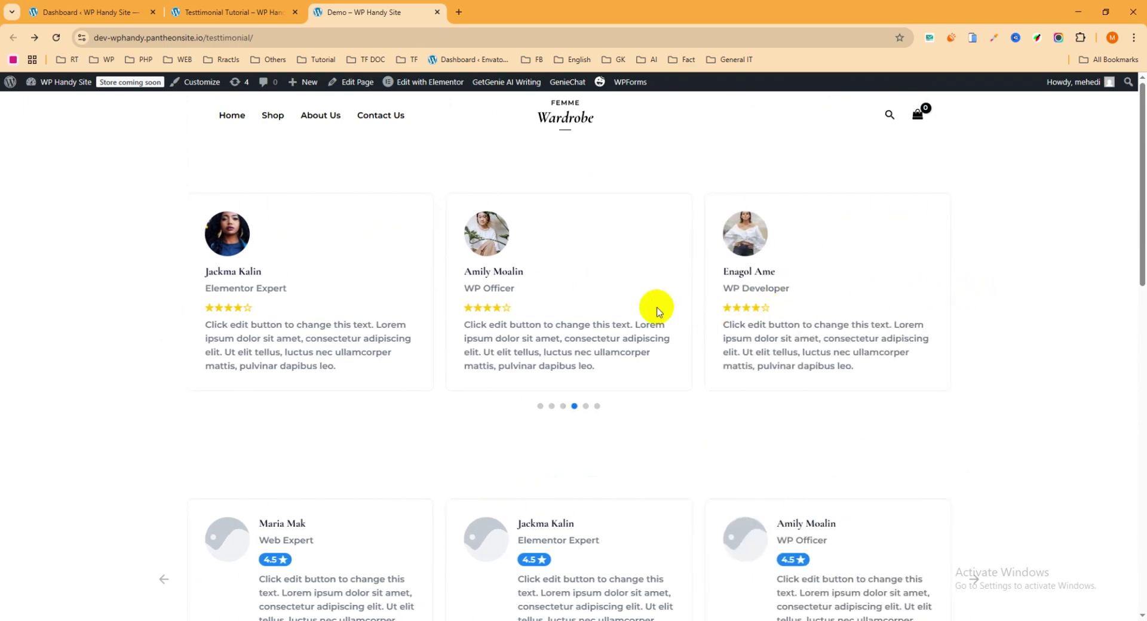
scroll(455, 299, "down", 15)
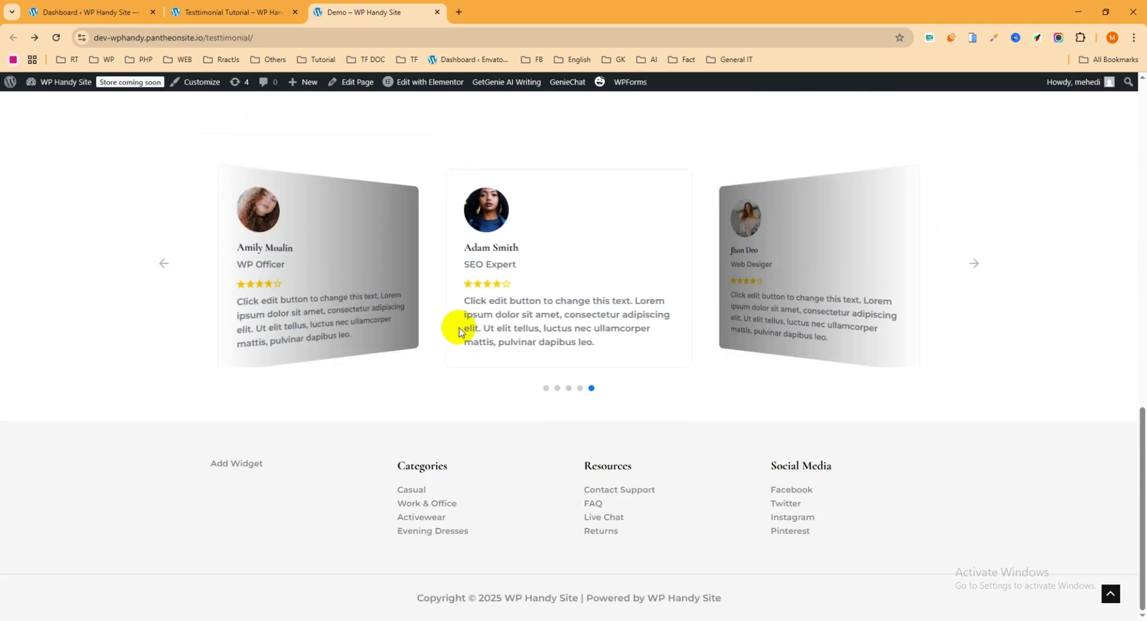
scroll(460, 328, "up", 7)
scroll(459, 333, "up", 4)
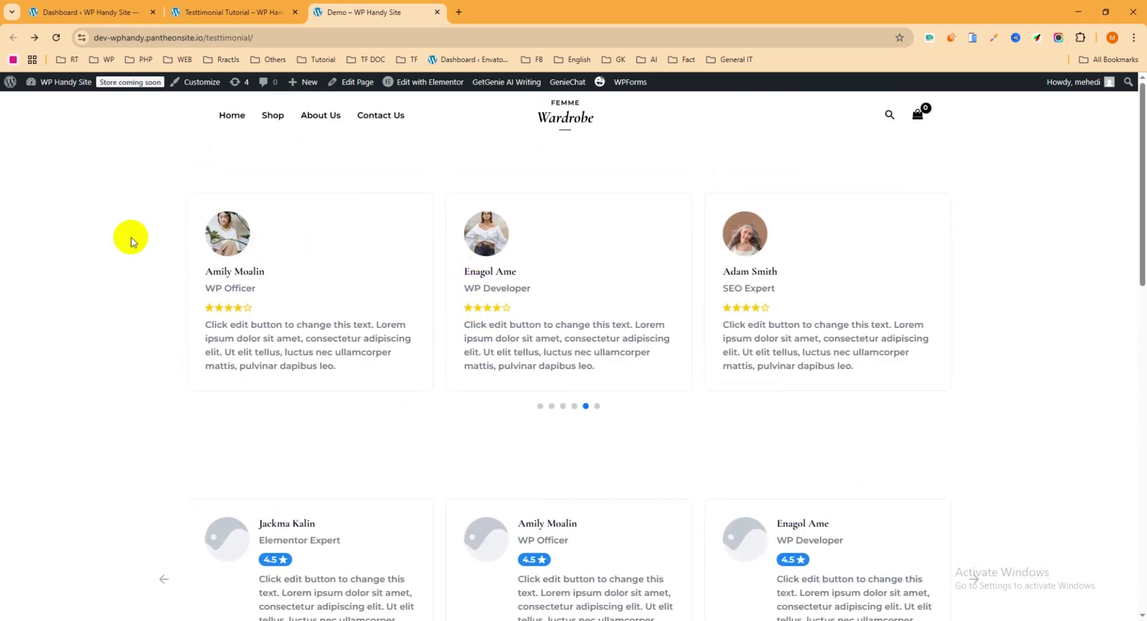
Step through all six slides of the first testimonial carousel in order
left_click(540, 407)
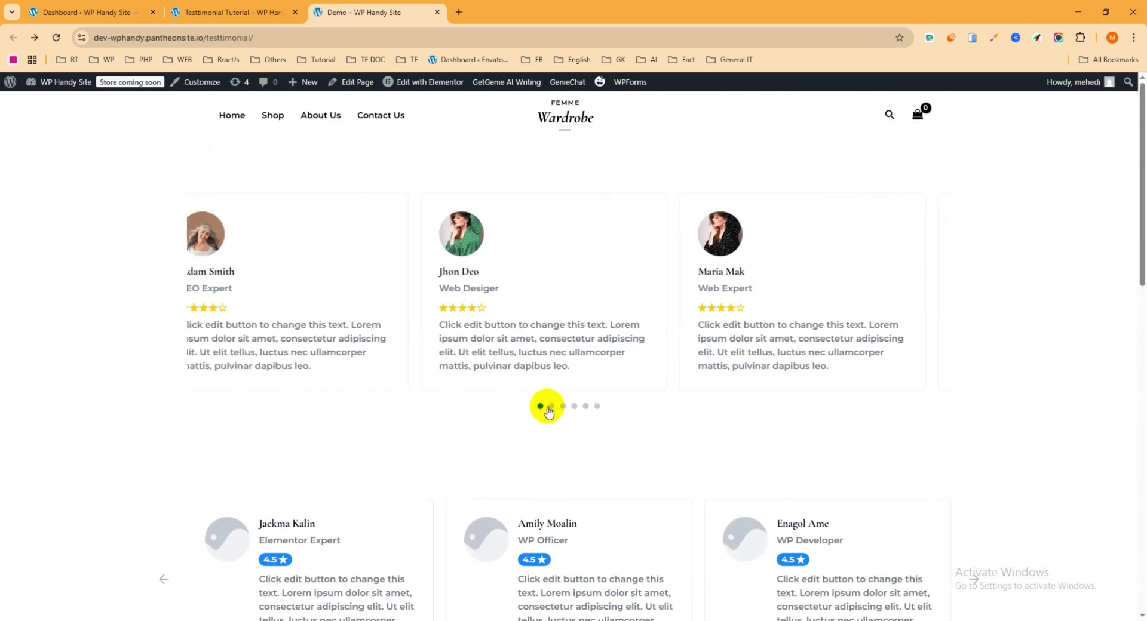
left_click(551, 406)
left_click(563, 406)
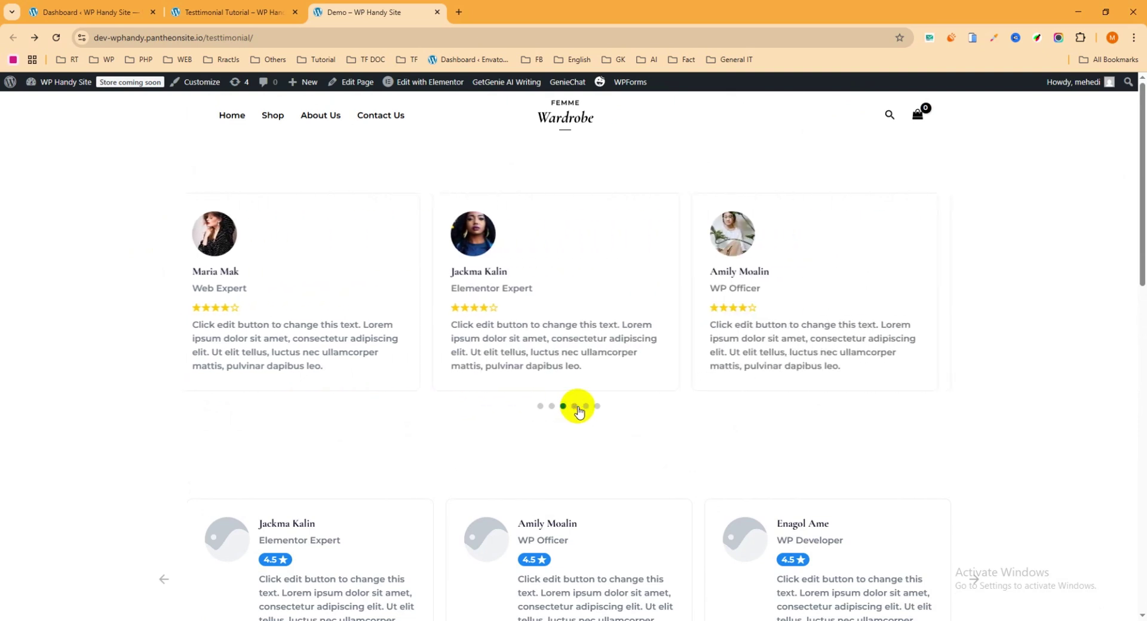
left_click(574, 406)
left_click(585, 407)
left_click(597, 407)
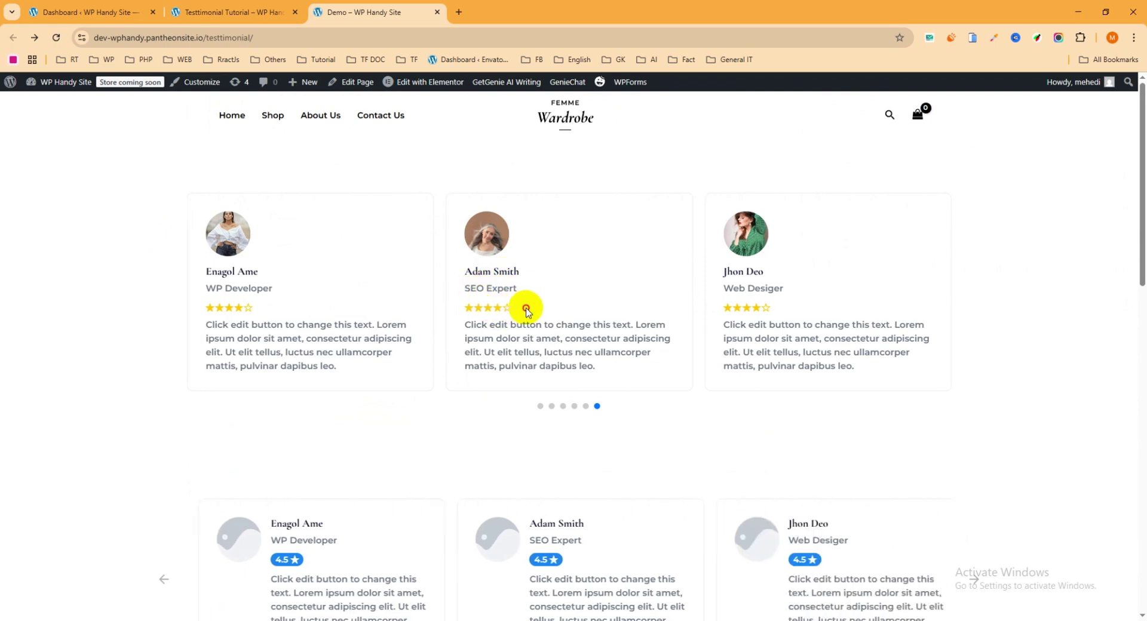
Examine the second carousel's card layout and rating badges, and try the slide navigation of the first two carousels
scroll(521, 312, "down", 1)
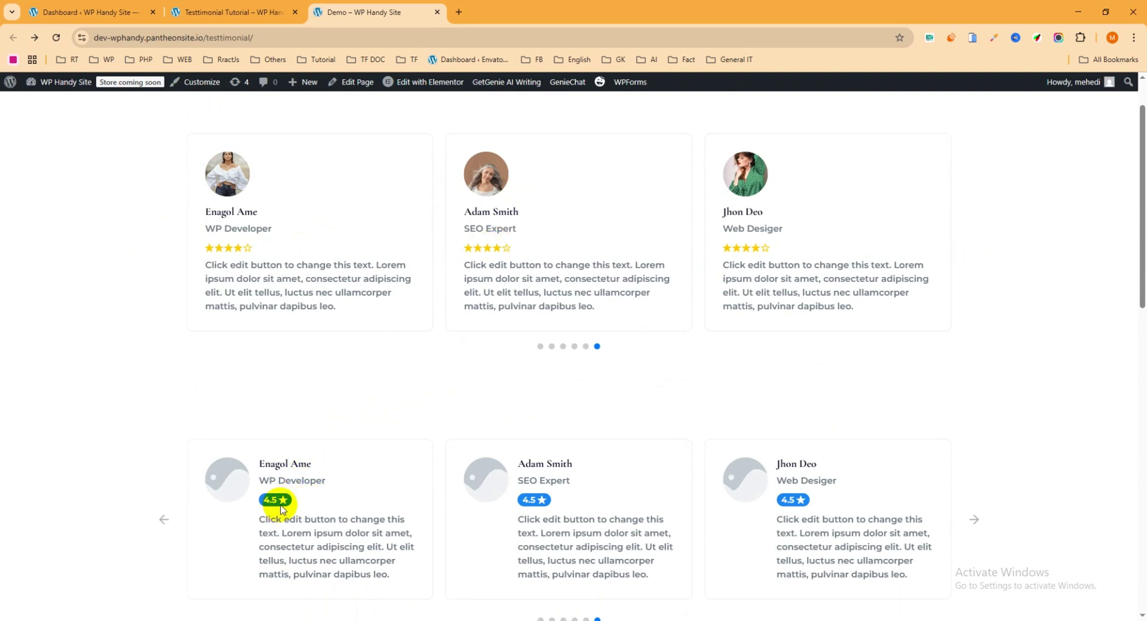
left_click(552, 346)
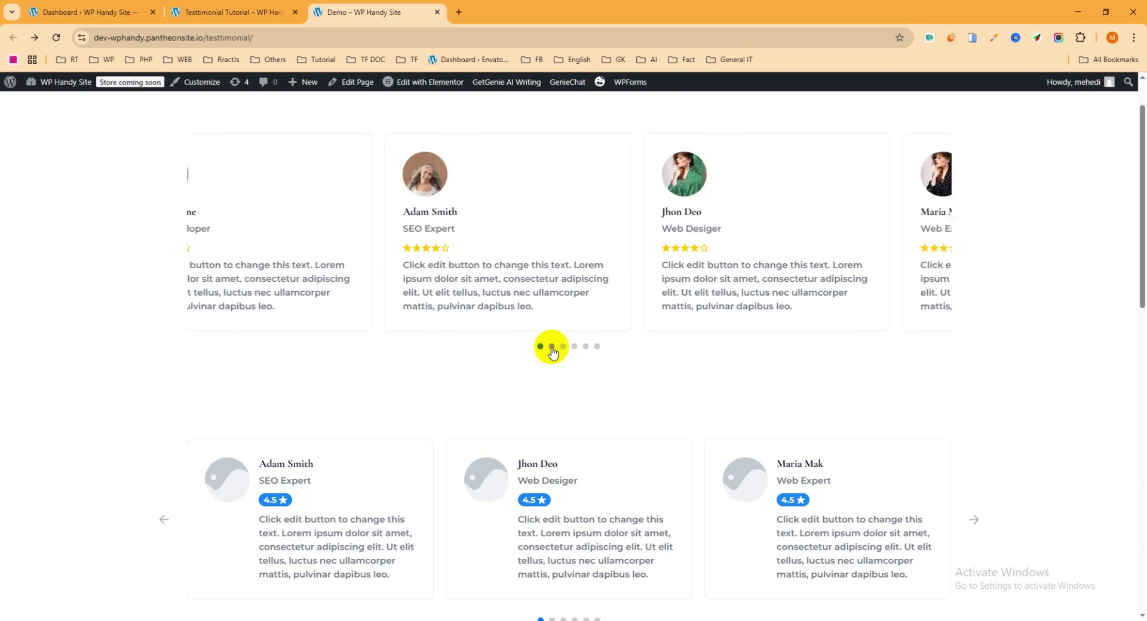
left_click(563, 346)
scroll(581, 345, "down", 1)
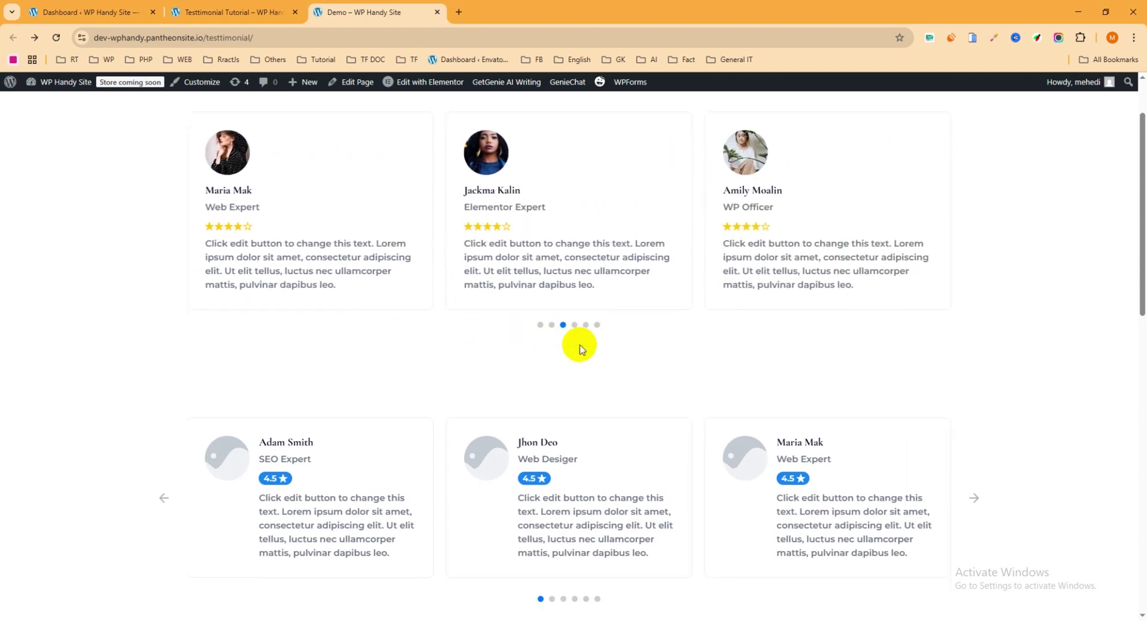
left_click(163, 461)
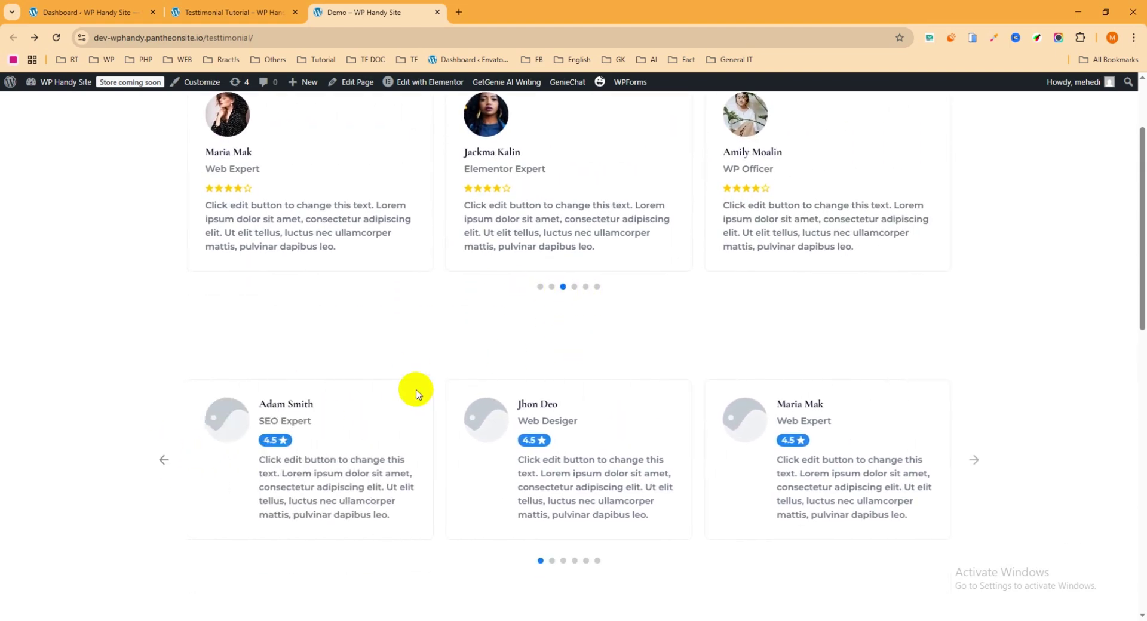
left_click(597, 288)
scroll(597, 289, "down", 2)
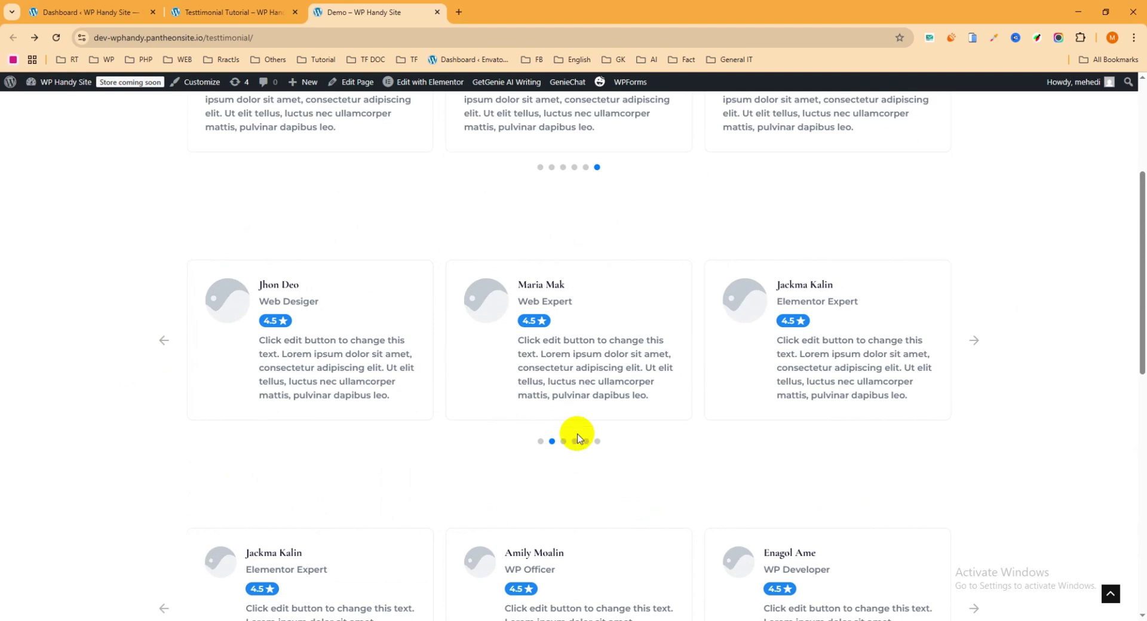
Try the slide navigation of the last carousel with the angled 3D side cards
scroll(578, 438, "down", 8)
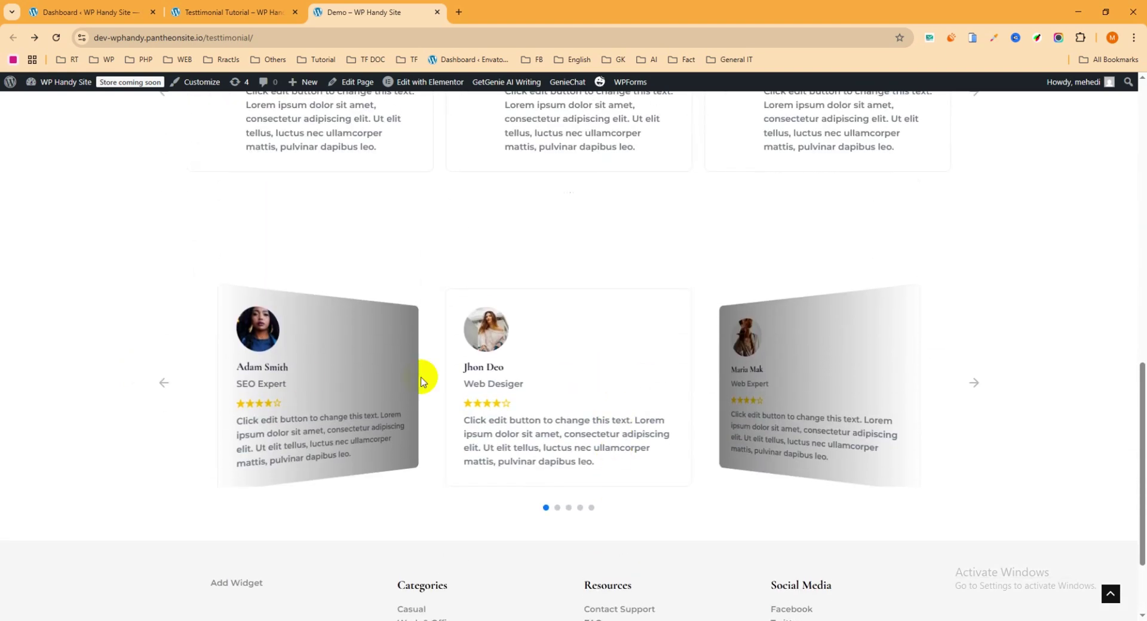
left_click(568, 508)
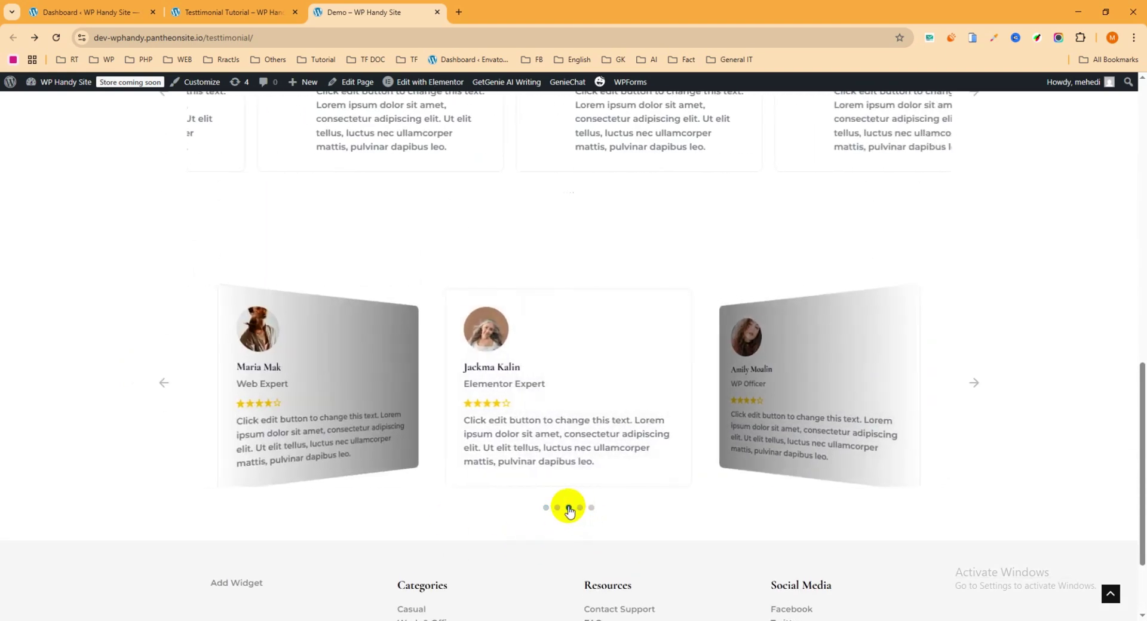
left_click(545, 509)
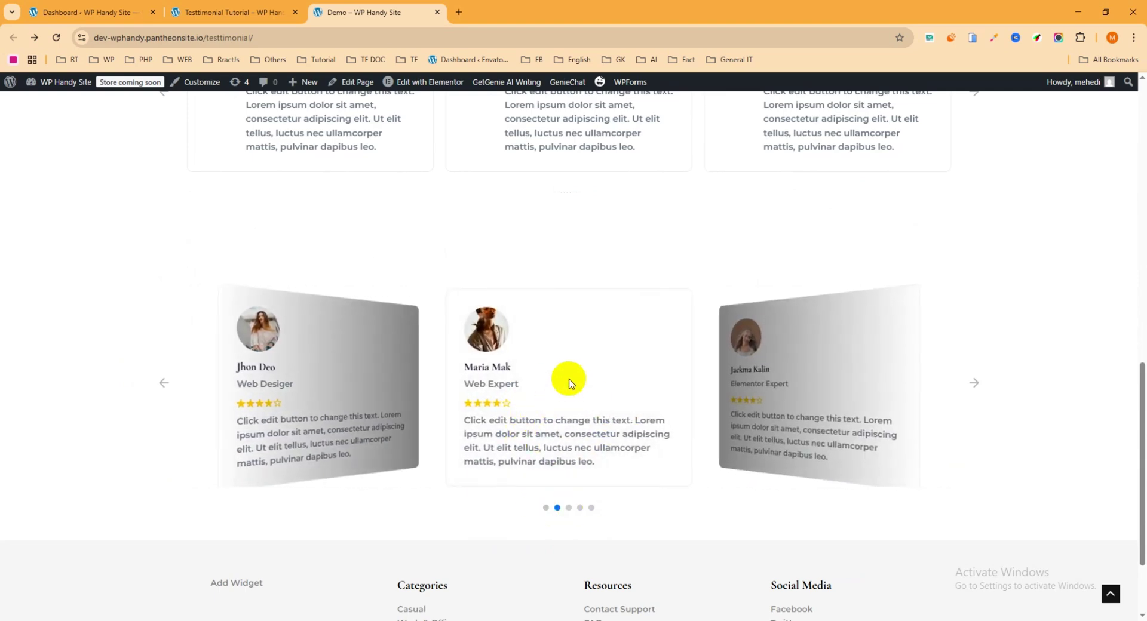
left_click(975, 387)
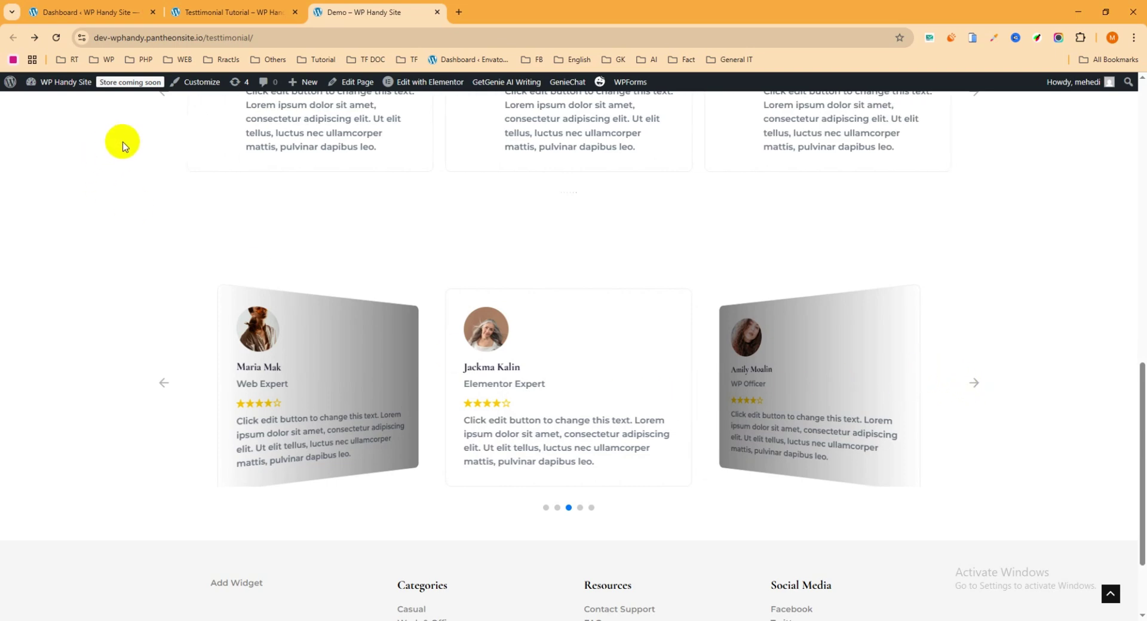
scroll(202, 275, "up", 15)
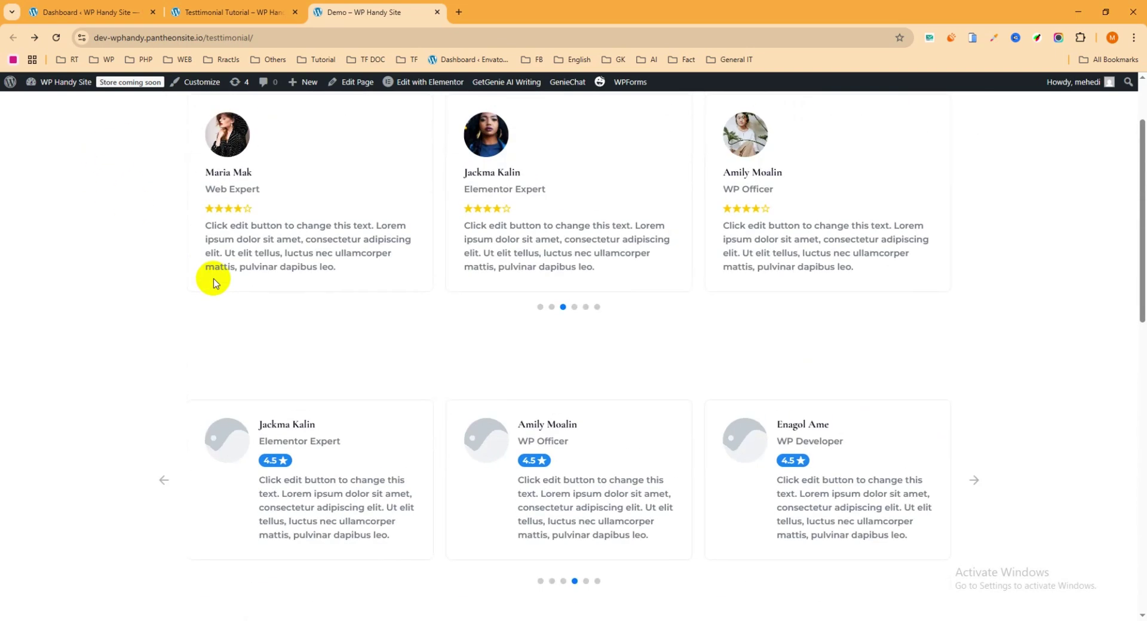
Search for "element pack" on the Add Plugins page of the WordPress admin dashboard
left_click(90, 15)
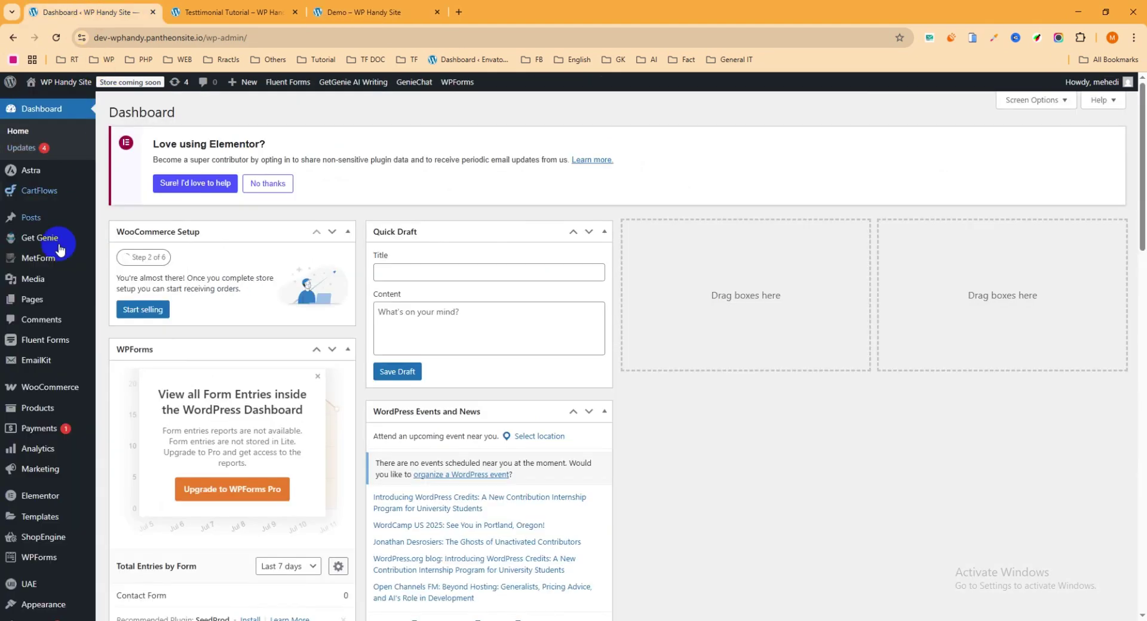
scroll(54, 322, "down", 4)
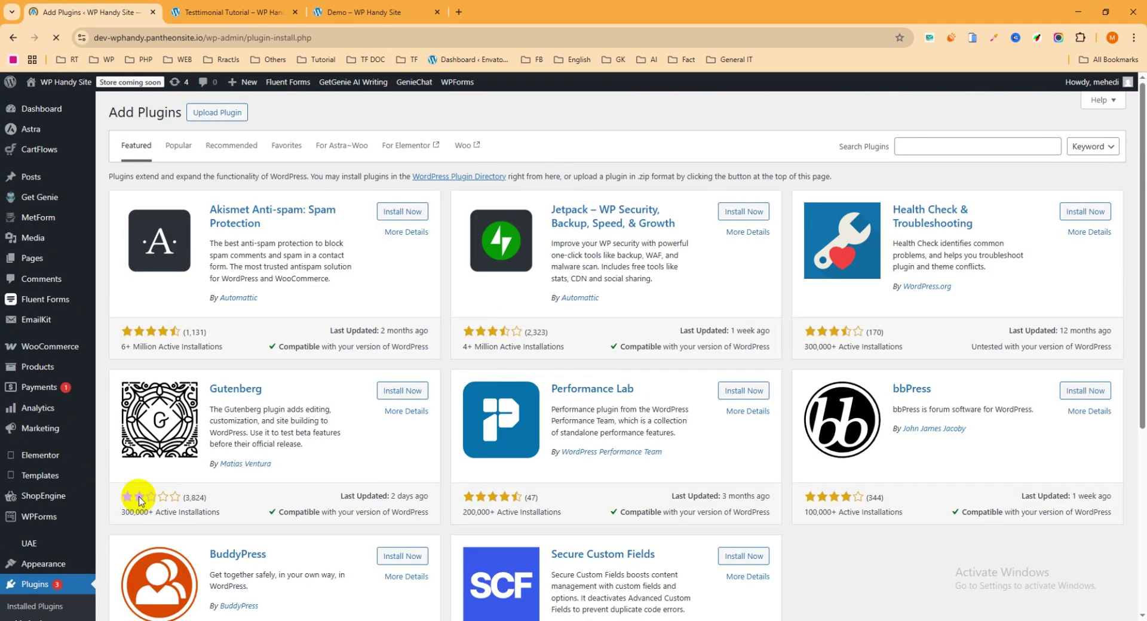
left_click(932, 146)
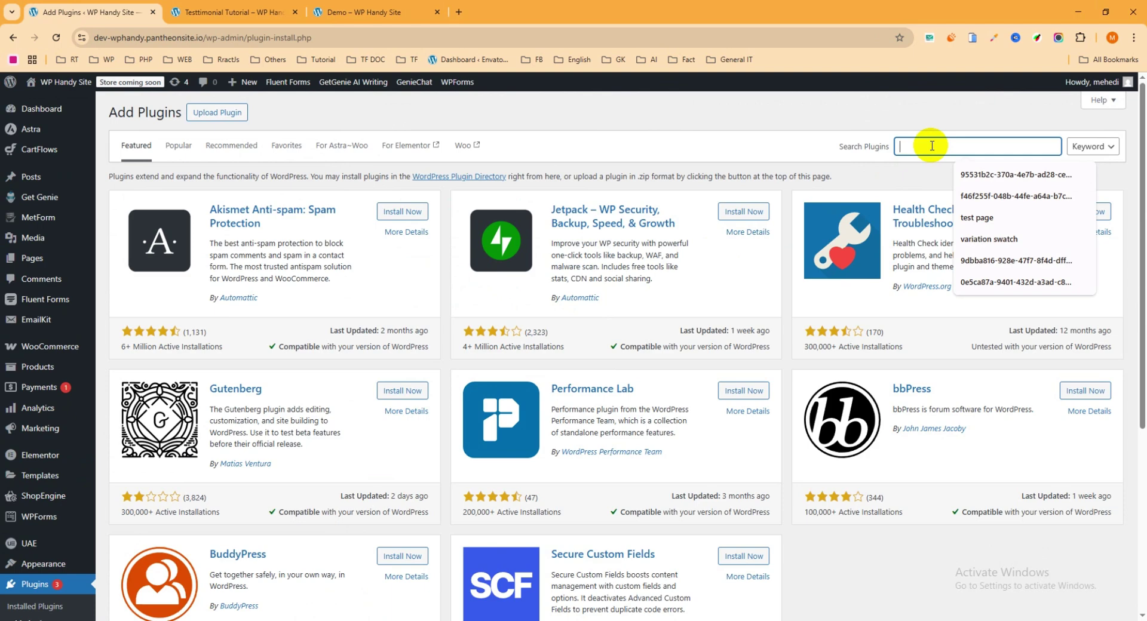
type("el")
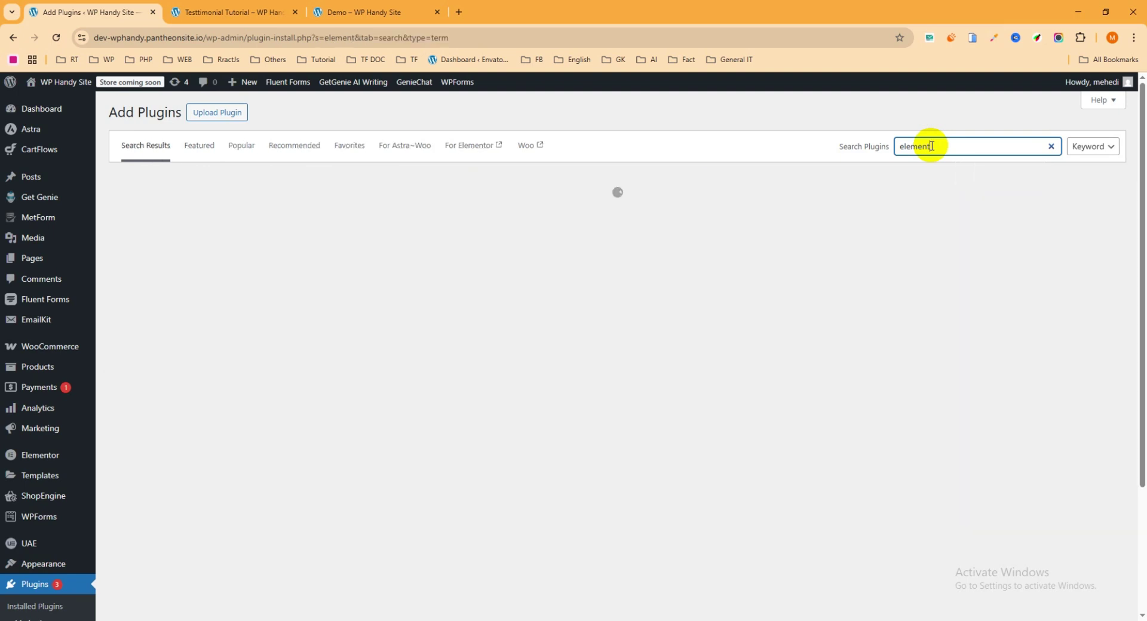
type("ement pack")
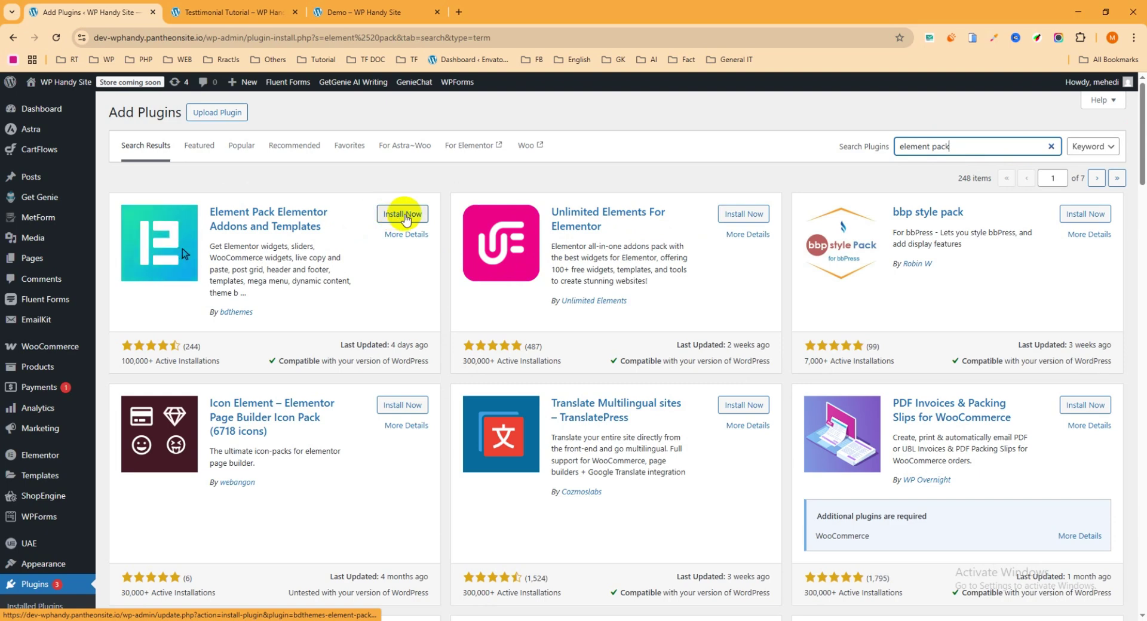
Install and activate the Element Pack Elementor Addons and Templates plugin
left_click(405, 217)
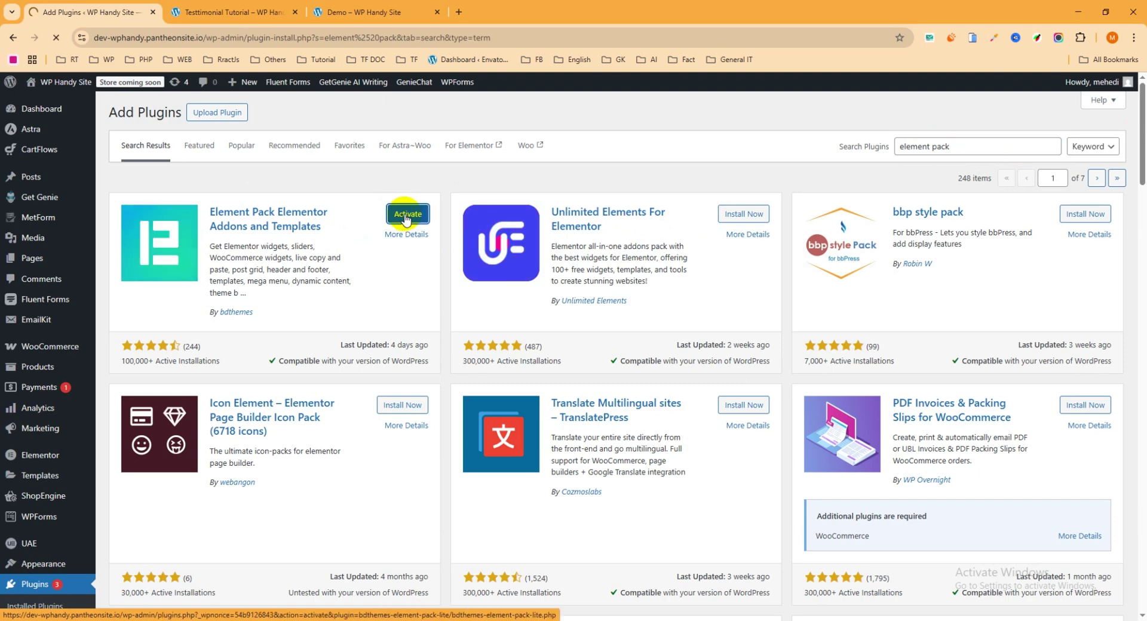
left_click(407, 216)
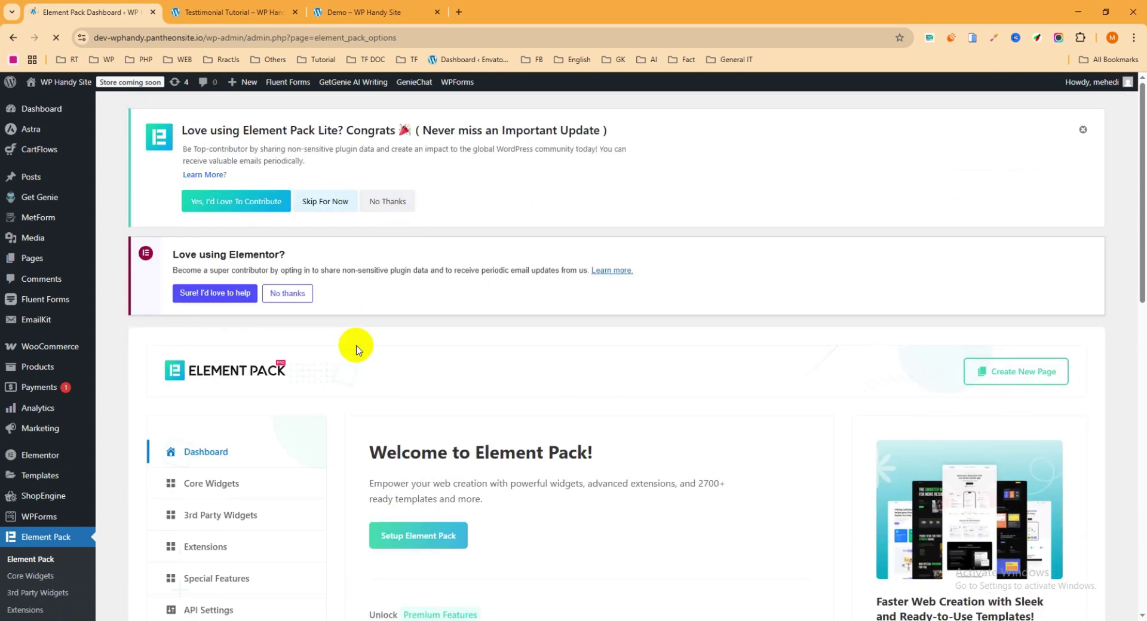
scroll(352, 346, "down", 3)
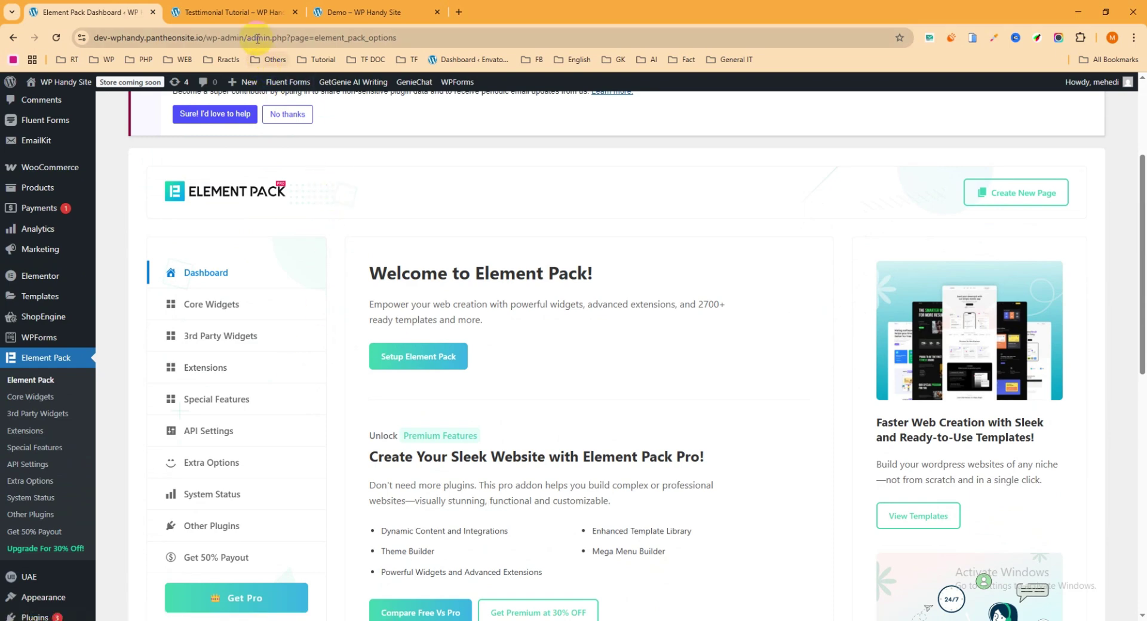
Return to the main WordPress dashboard by removing "admin.php?page=element_pack_options" from the page address
left_click_drag(249, 35, 951, 39)
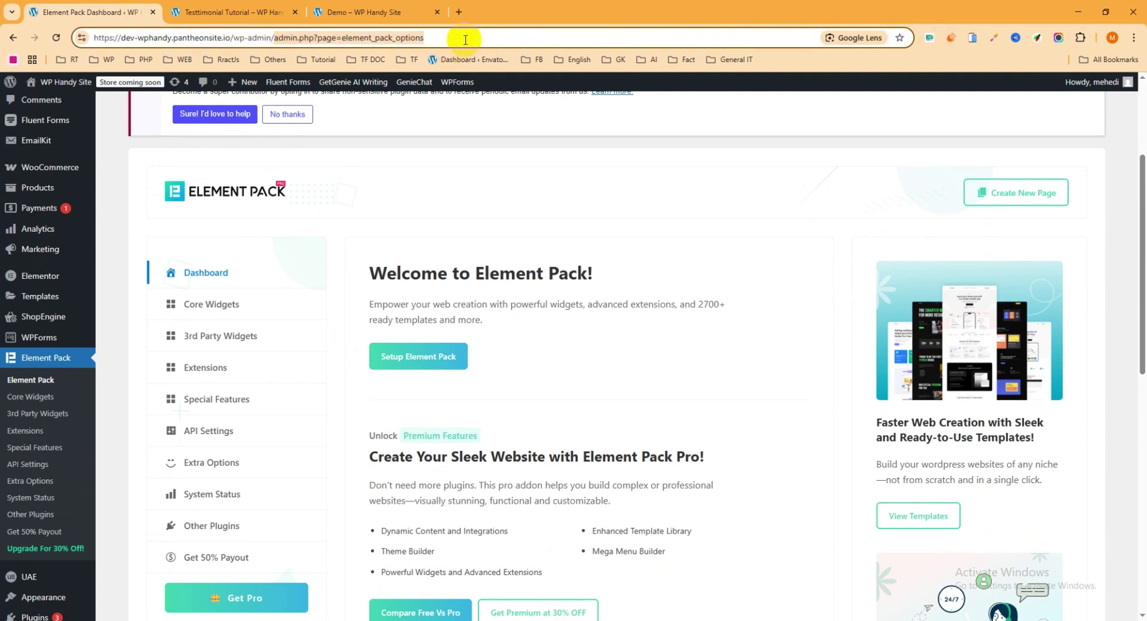
key("End")
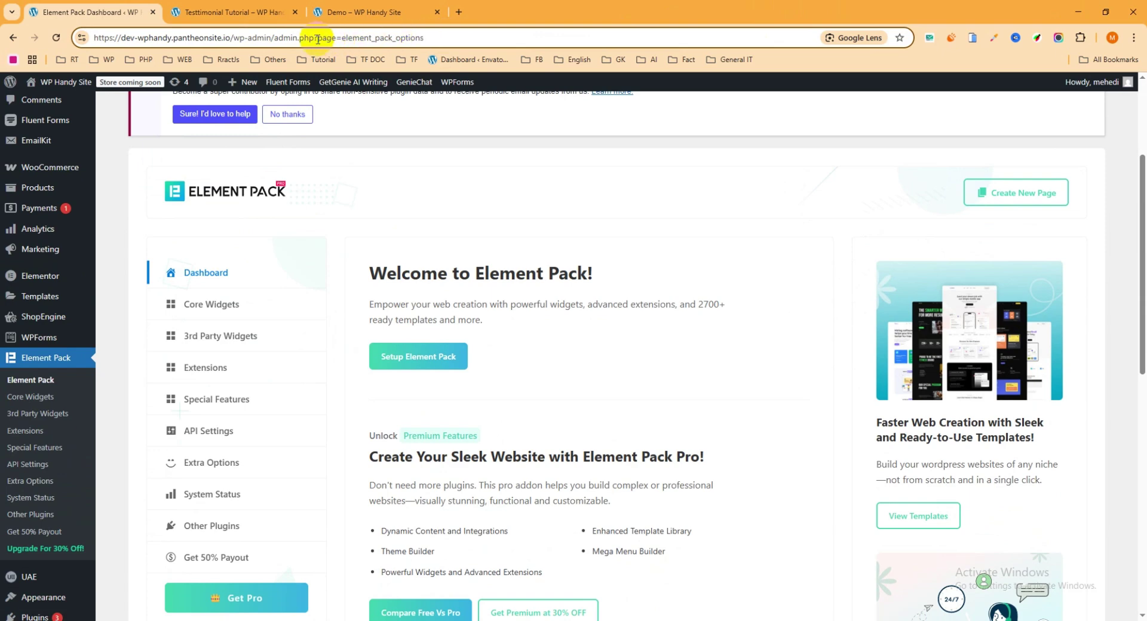
left_click_drag(276, 38, 493, 28)
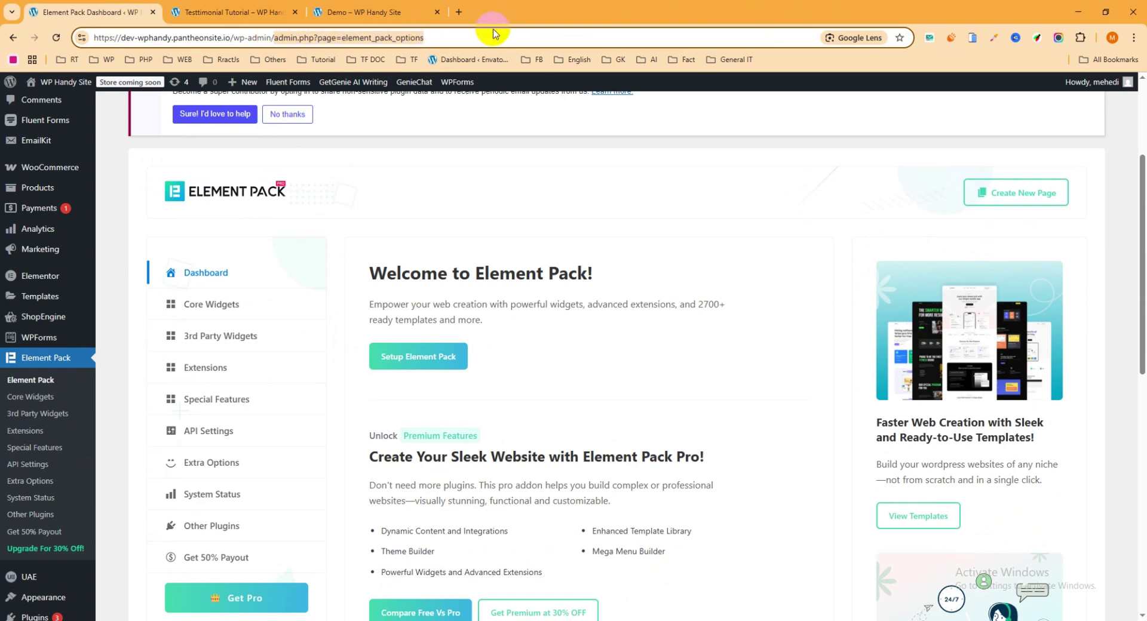
key("BackSpace")
key("Return")
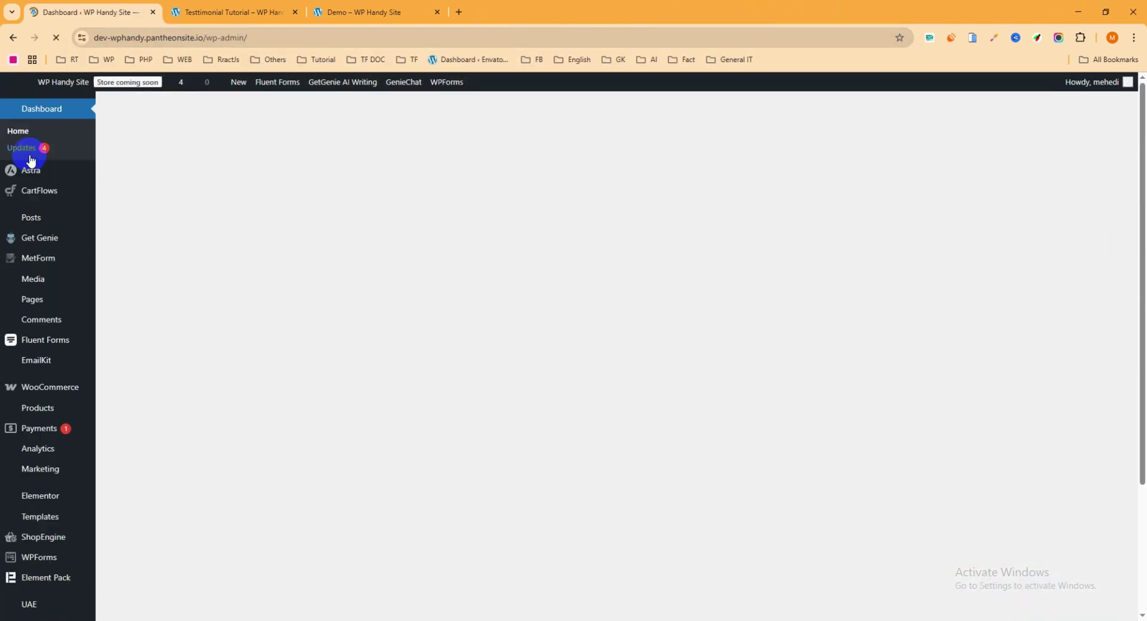
Open the Core Widgets list in the Element Pack settings
scroll(47, 197, "down", 2)
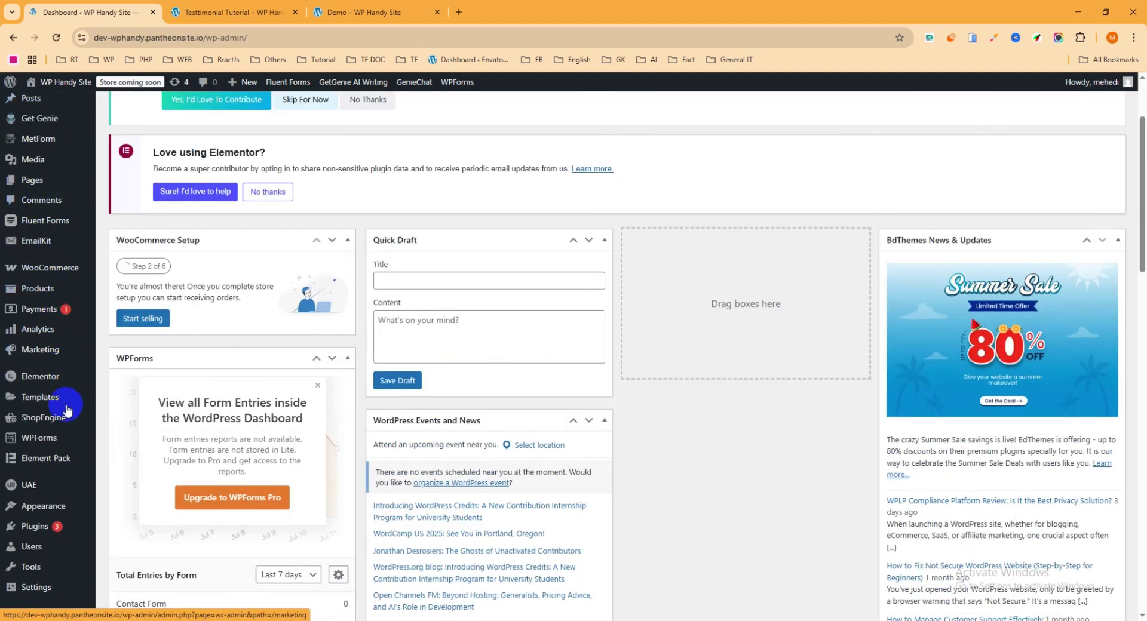
mouse_move(76, 472)
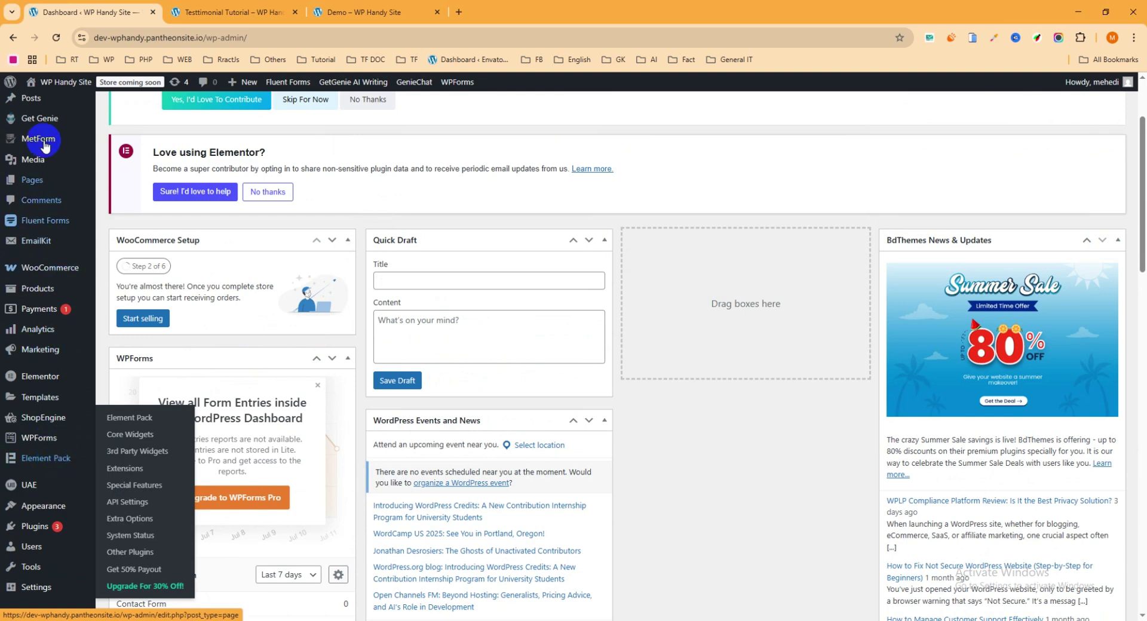
scroll(42, 438, "down", 2)
mouse_move(42, 413)
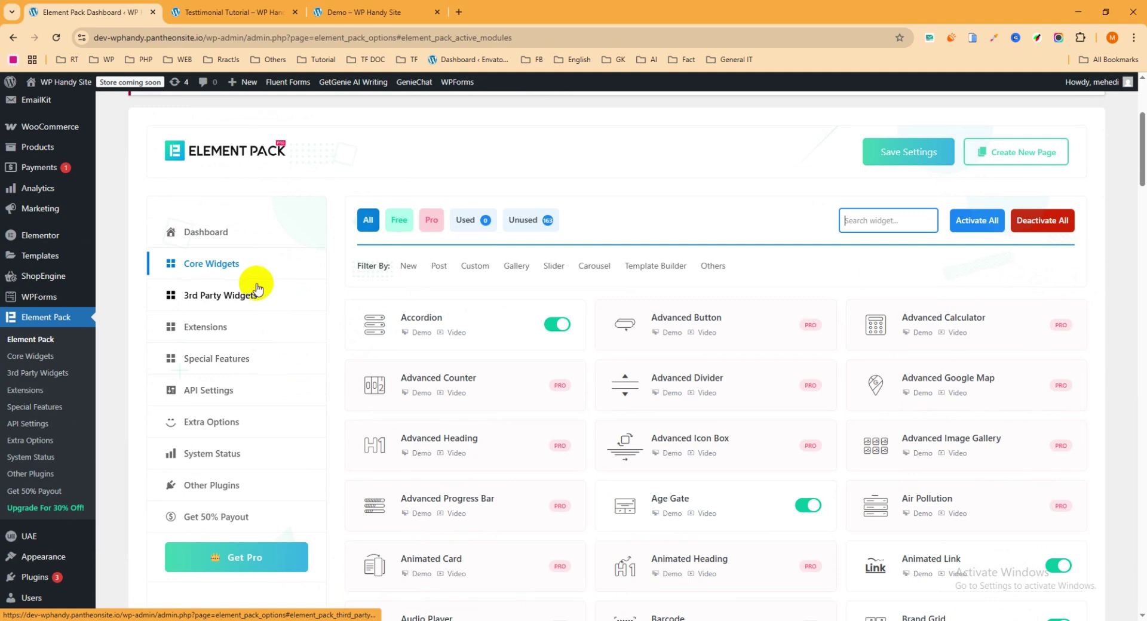
left_click(221, 266)
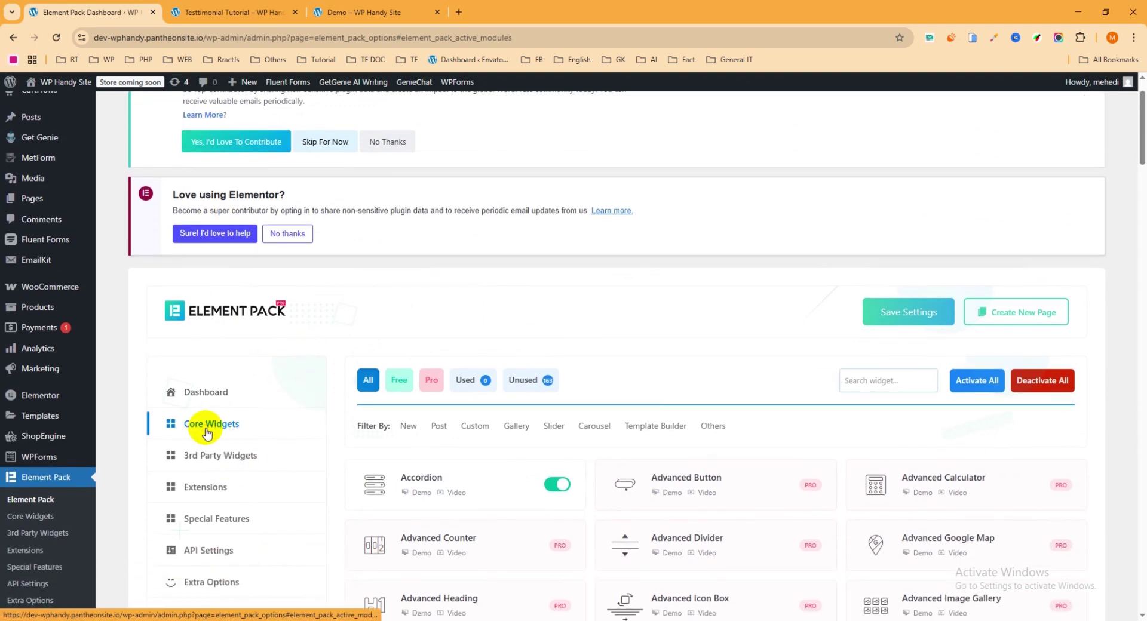
Filter the Element Pack core widgets by the search term "review"
scroll(211, 430, "up", 1)
scroll(211, 494, "down", 3)
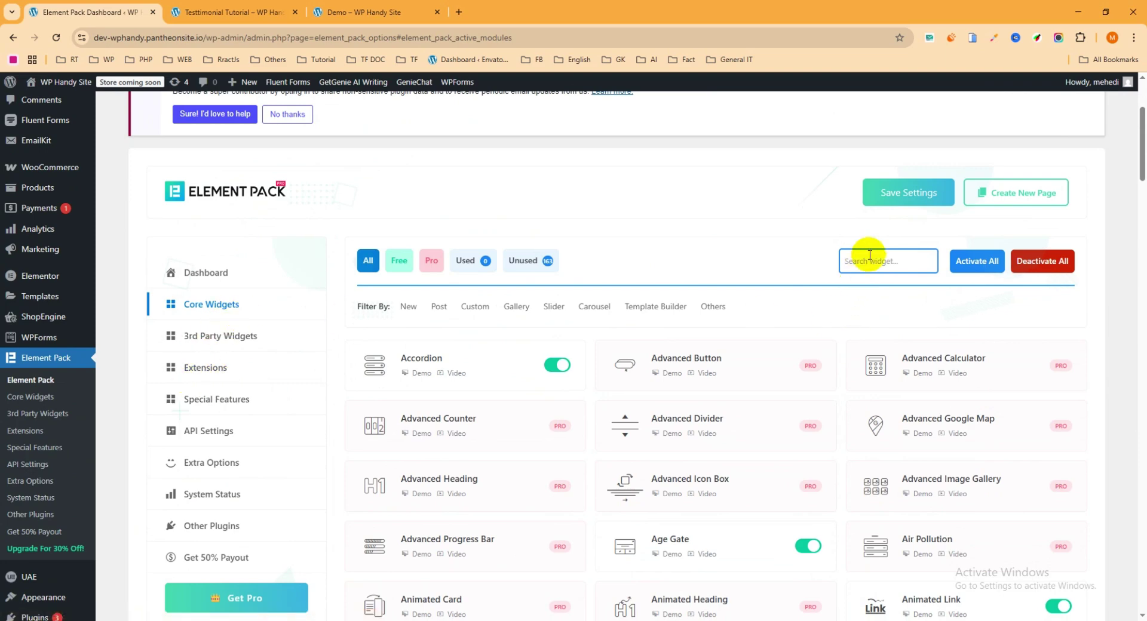
type("review")
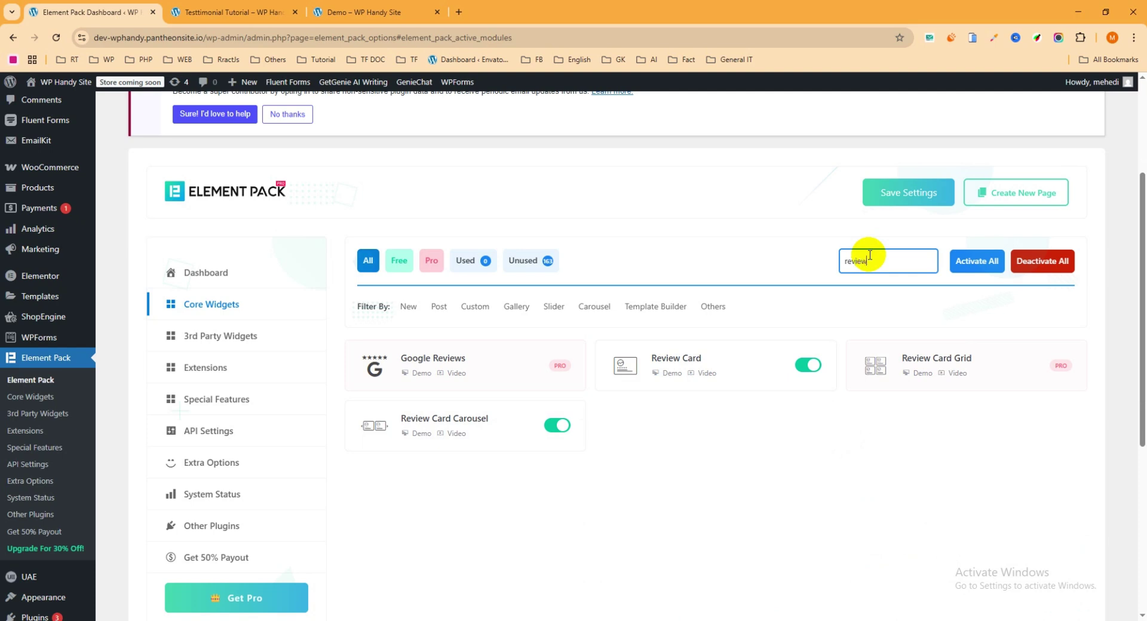
Filter the core widgets to the free ones, look through the list, and save the widget settings
left_click(552, 427)
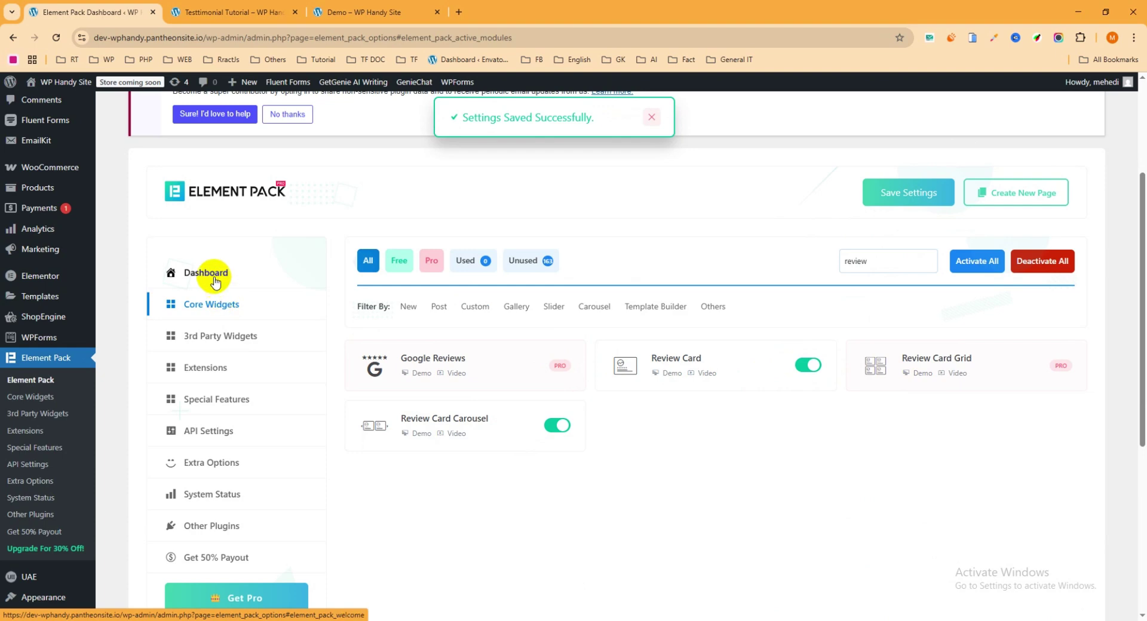
left_click(398, 263)
scroll(425, 378, "down", 5)
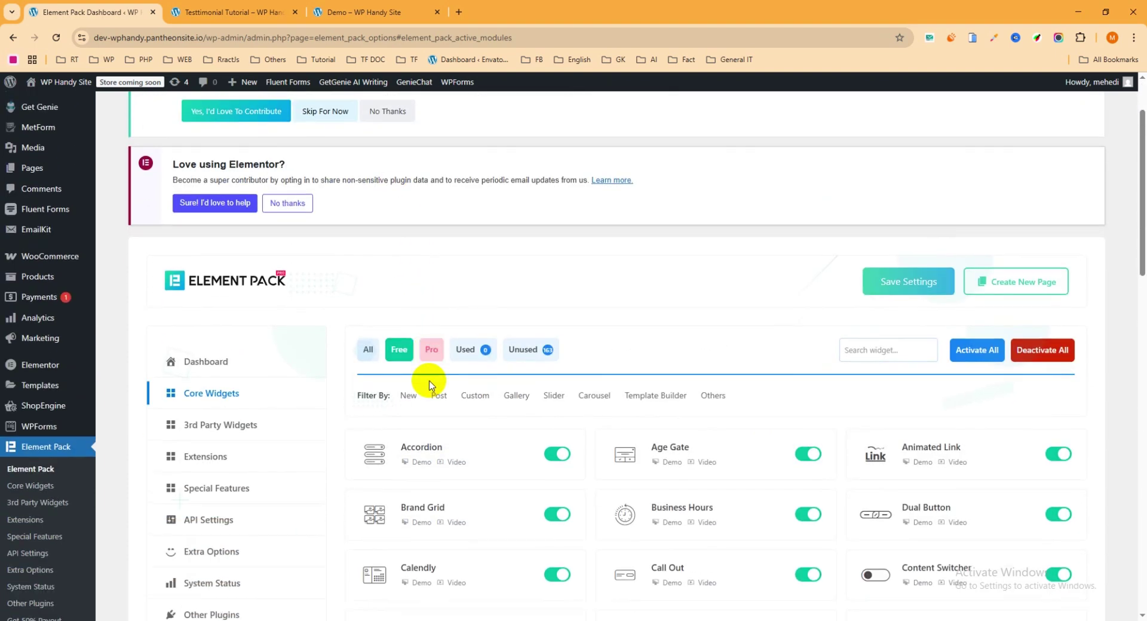
scroll(760, 371, "down", 6)
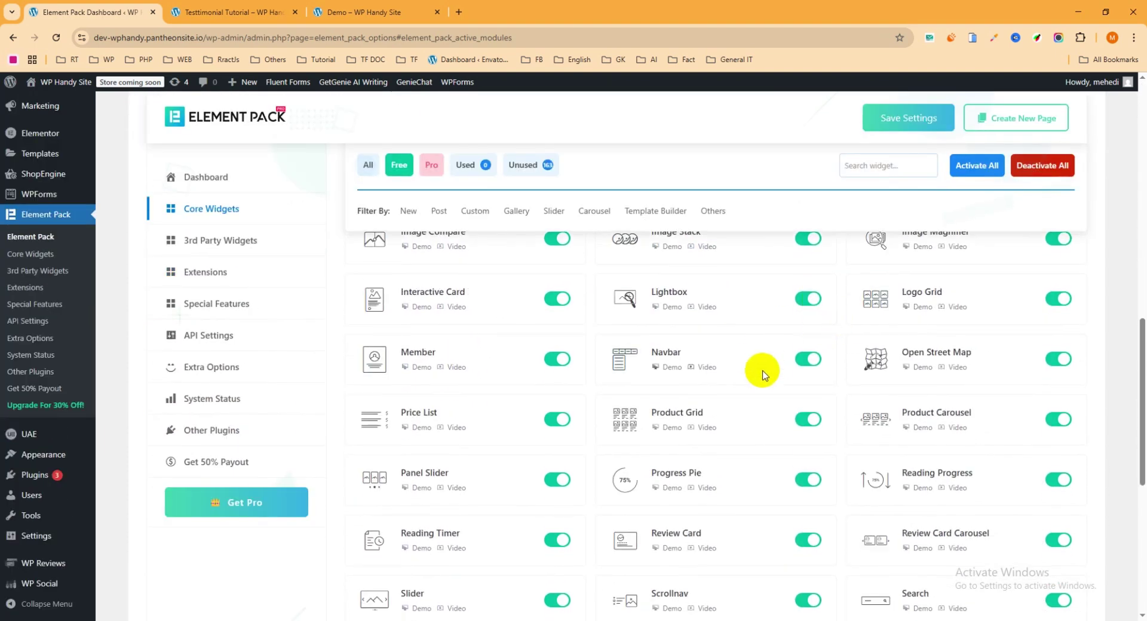
scroll(823, 351, "up", 10)
scroll(826, 353, "up", 4)
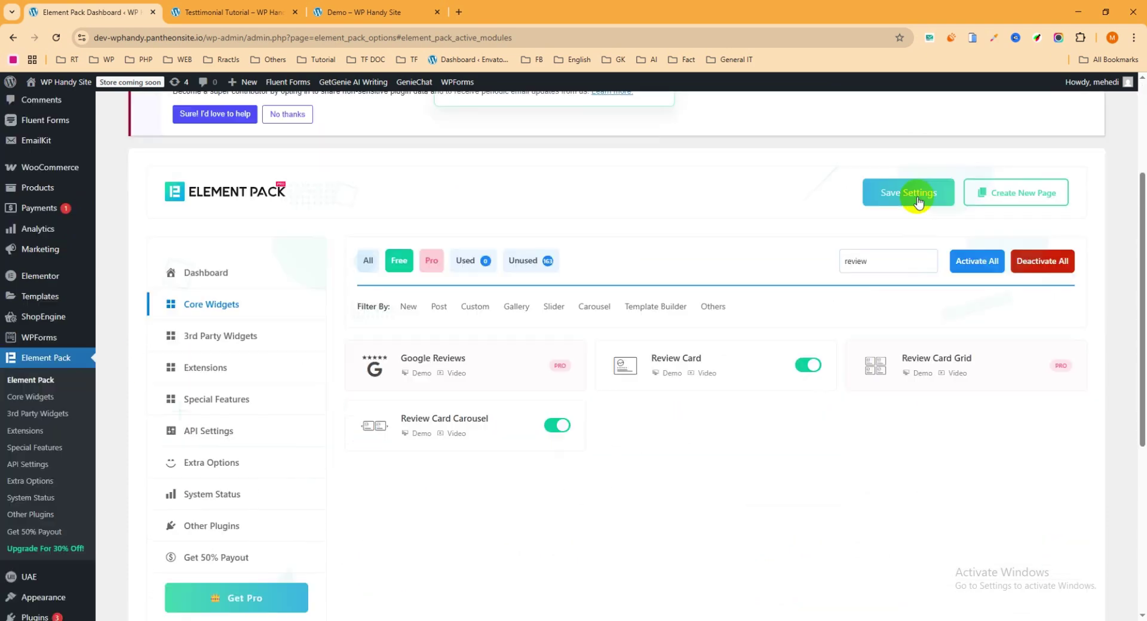
left_click(908, 192)
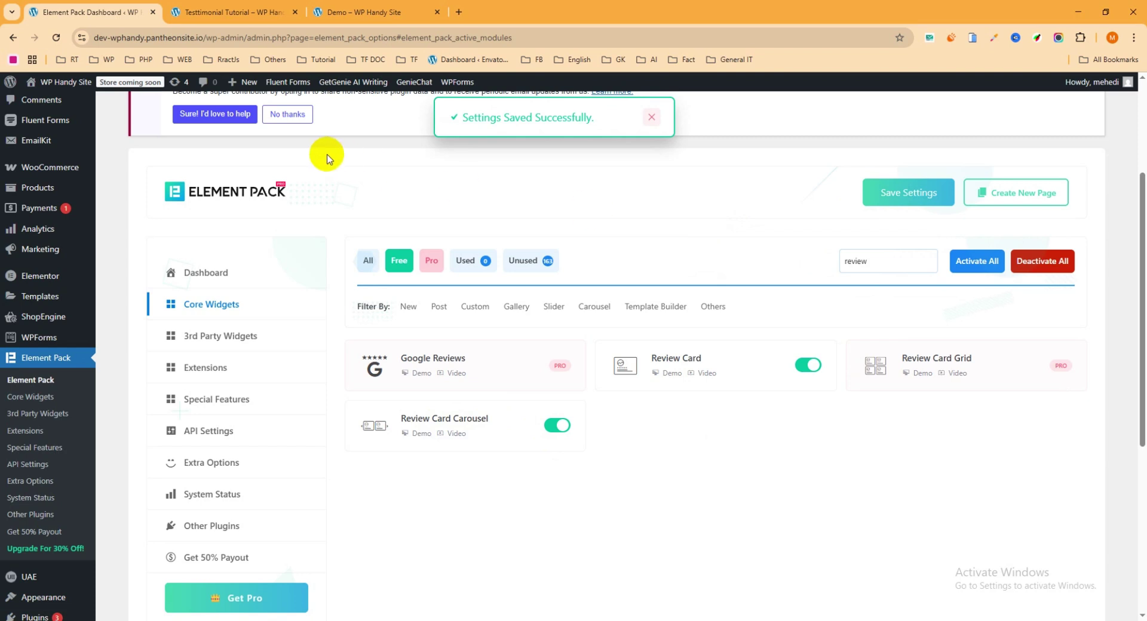
Open the Testtimonial Tutorial page for editing with Elementor in a new browser tab
left_click(248, 12)
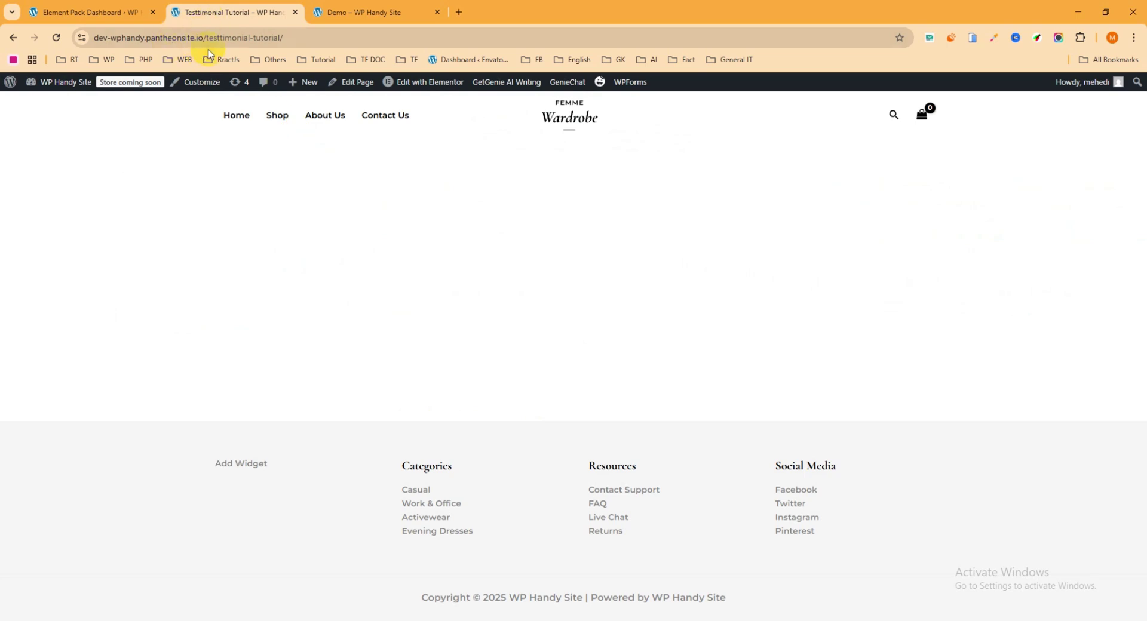
right_click(426, 89)
left_click(431, 96)
left_click(377, 12)
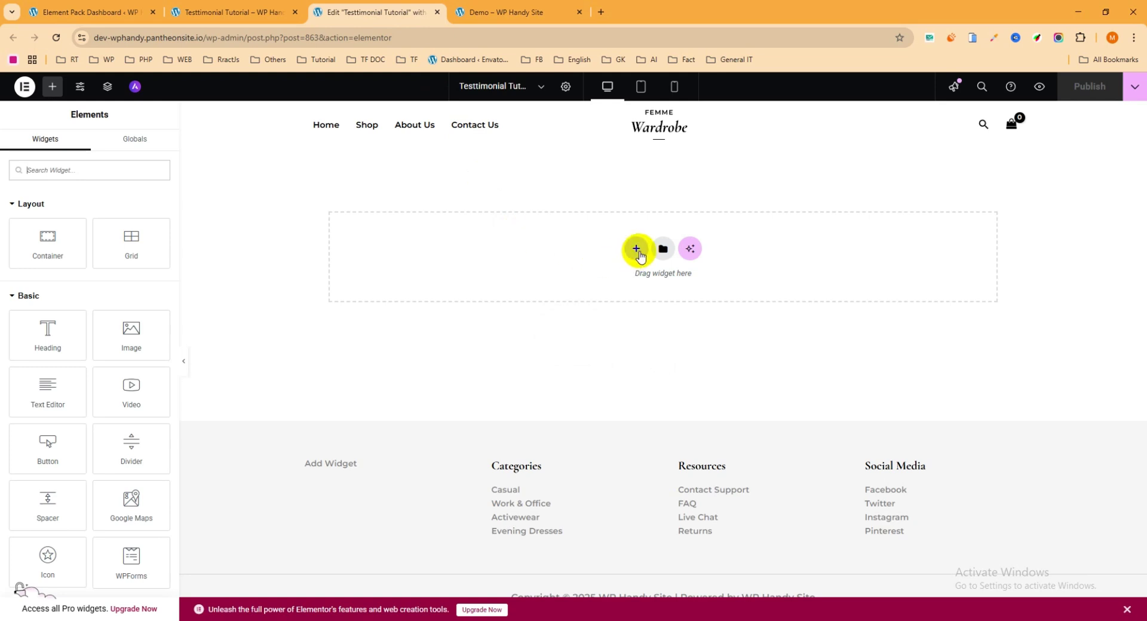
Add a single-column flexbox container with downward direction to the empty page
left_click(639, 254)
left_click(624, 284)
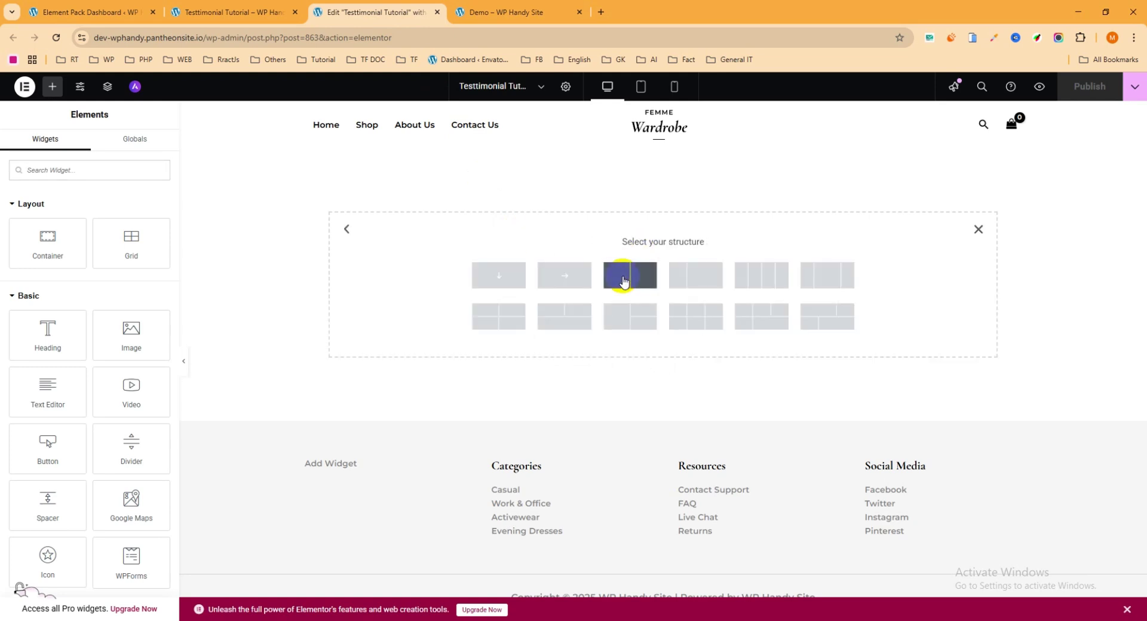
left_click(494, 292)
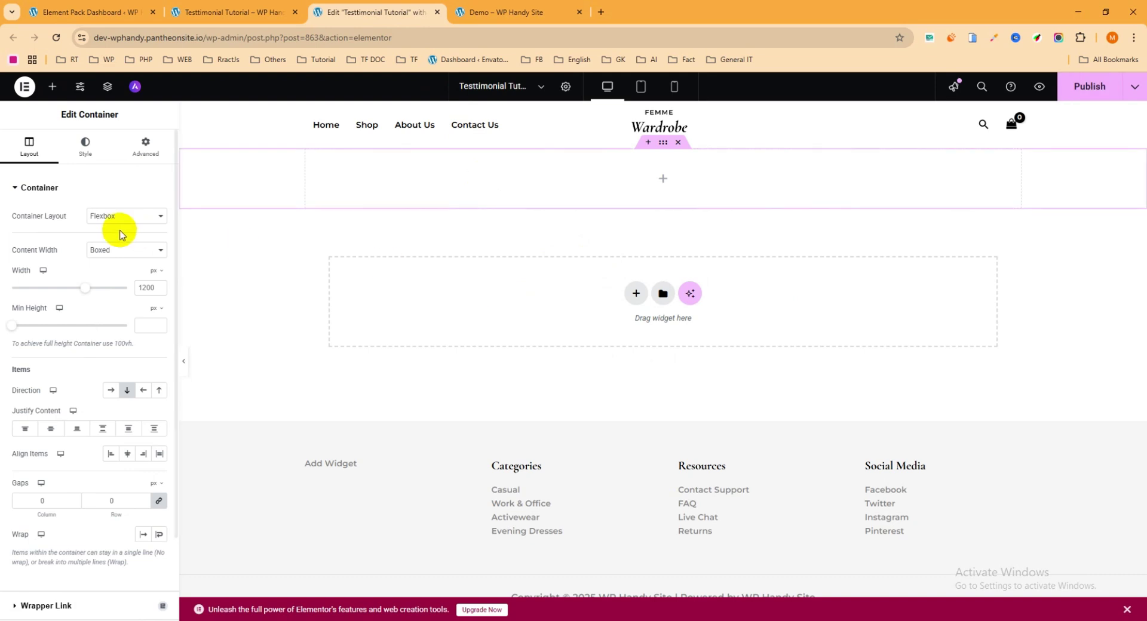
Set the container's content width to Full Width and its width to 1905 px
left_click(109, 250)
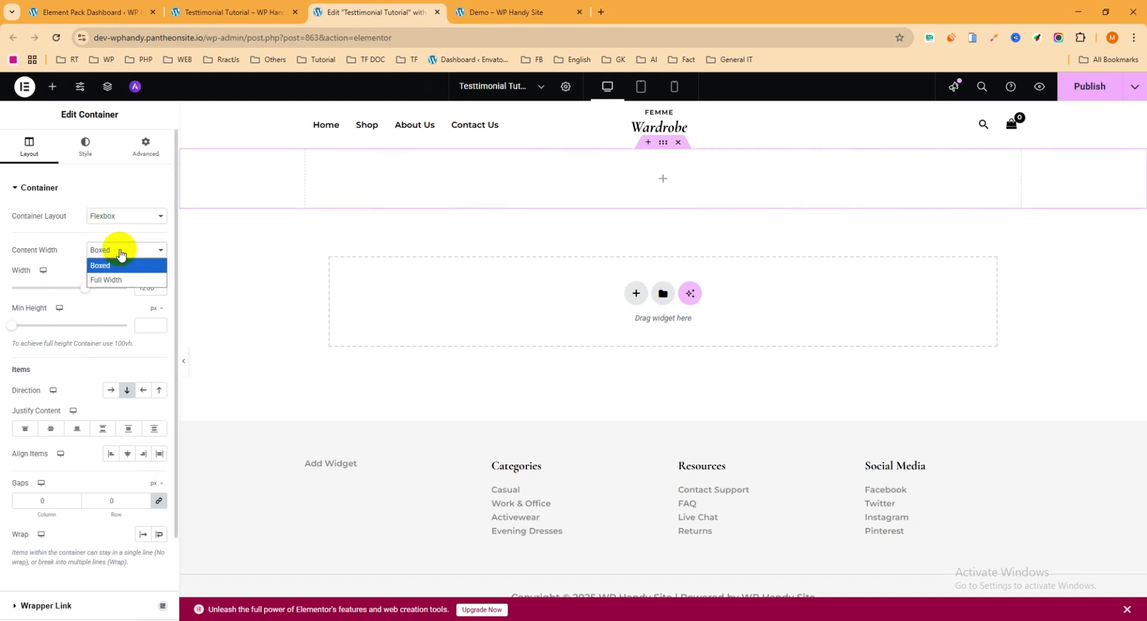
left_click(111, 277)
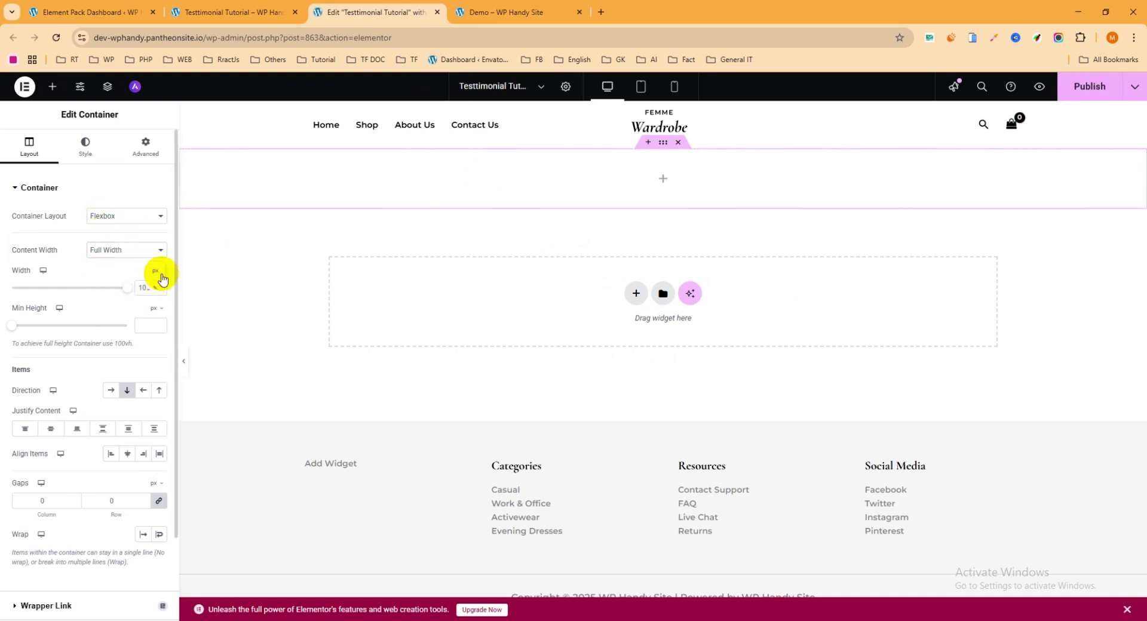
left_click(156, 272)
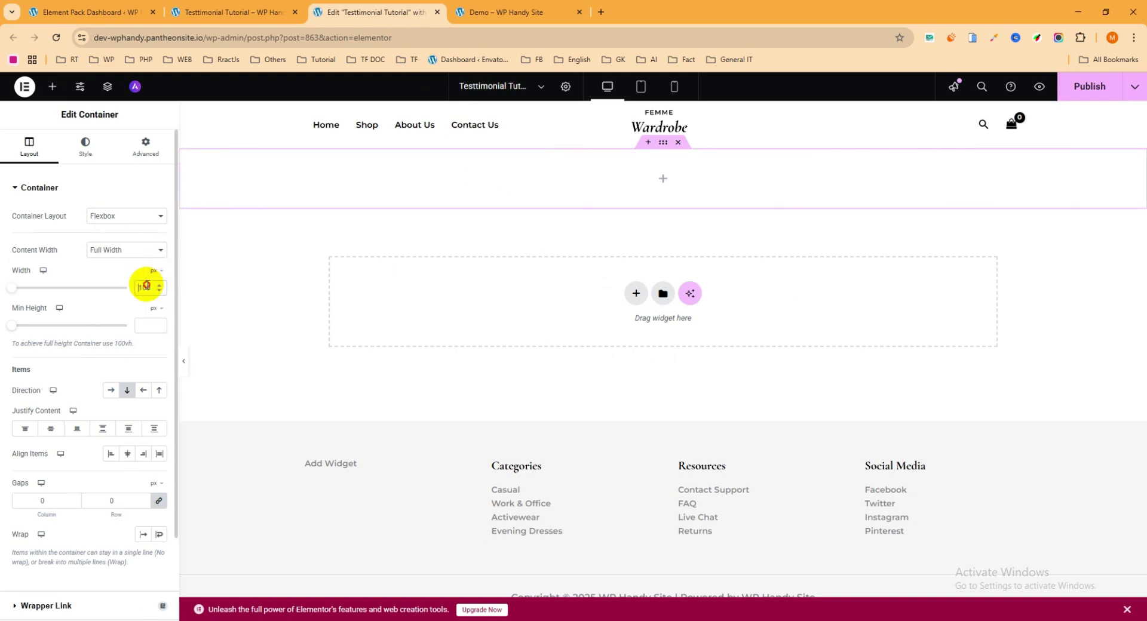
type("190")
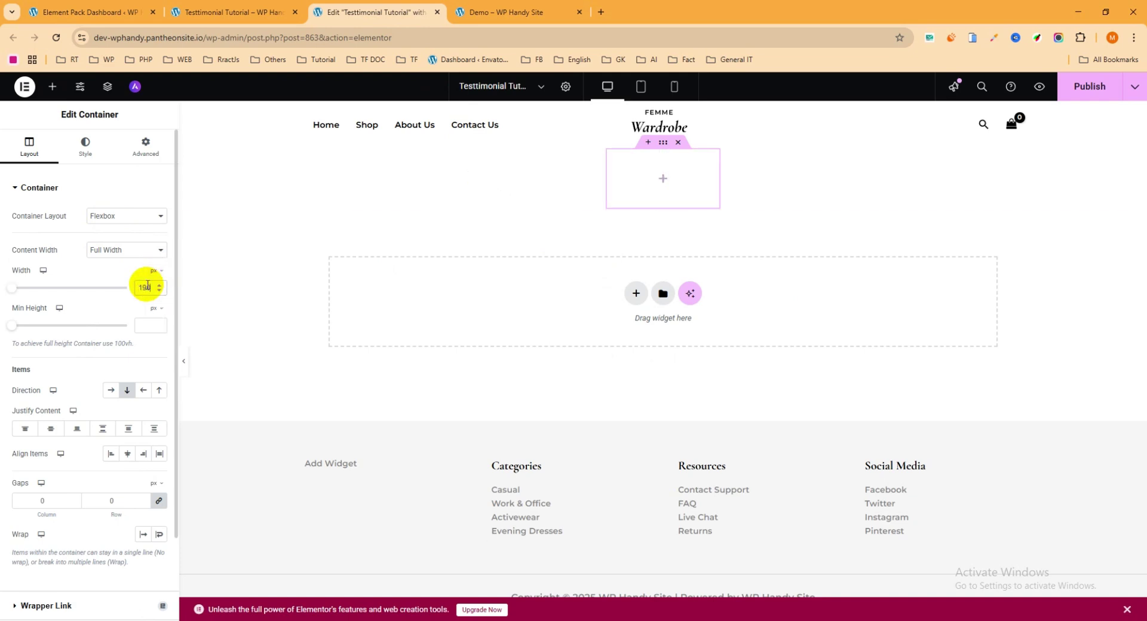
type("5")
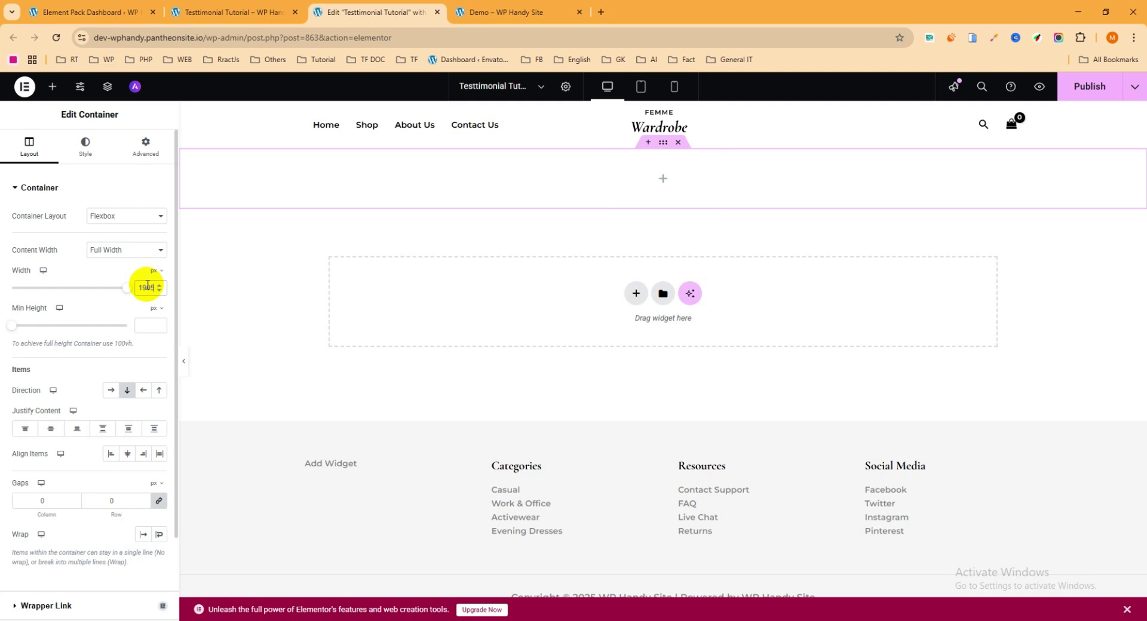
Set the outer container's padding to 90 px on all four sides
left_click(146, 156)
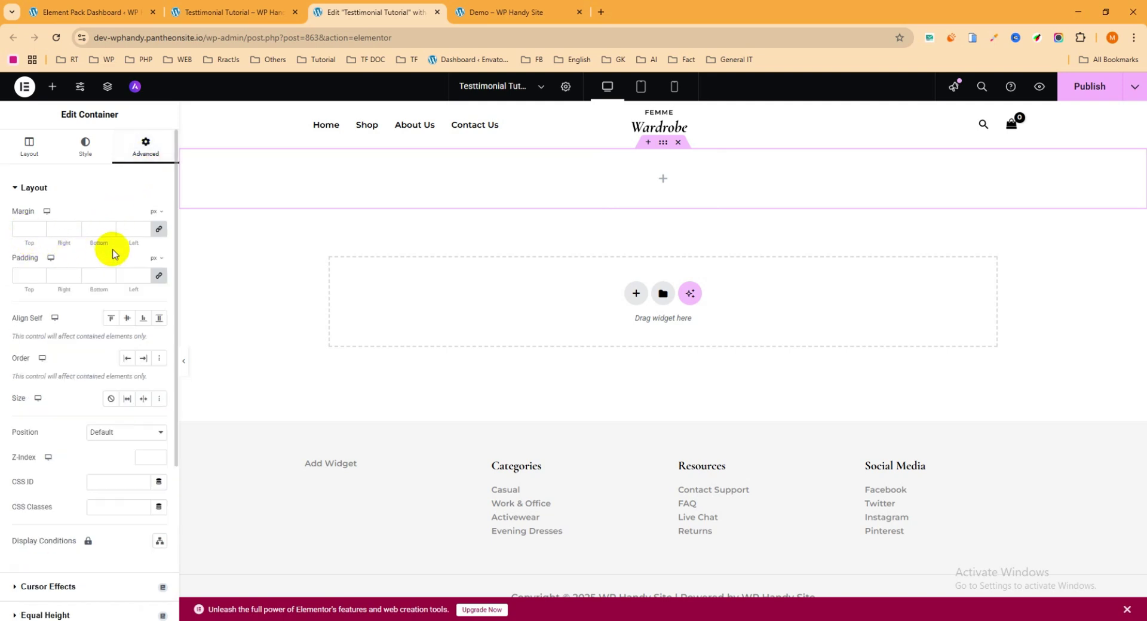
left_click(23, 273)
type("90")
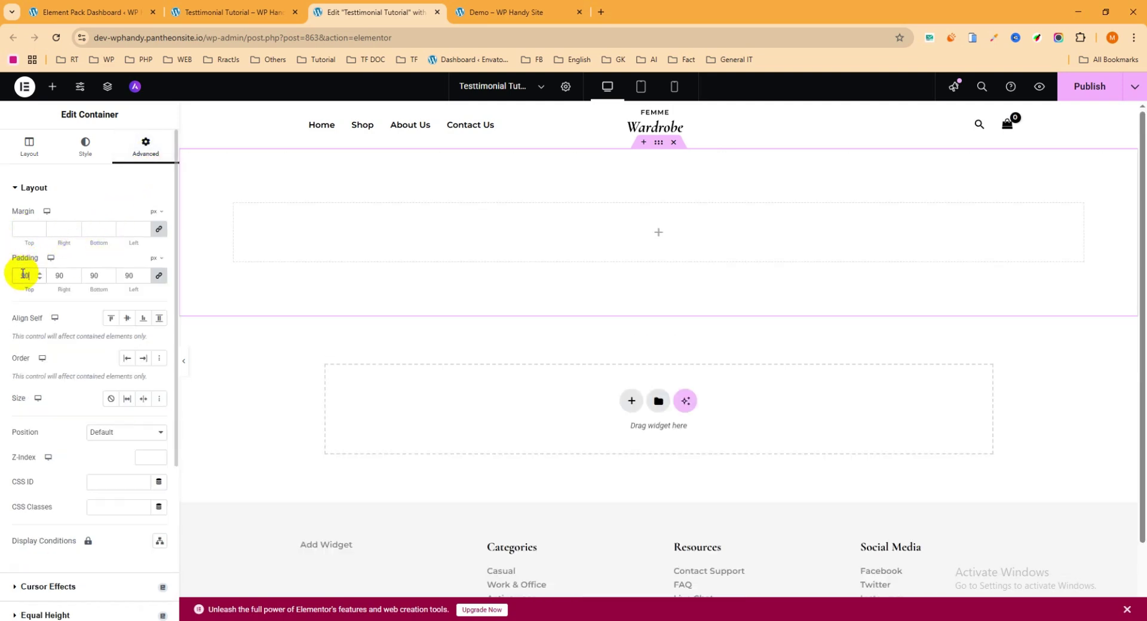
scroll(171, 280, "down", 4)
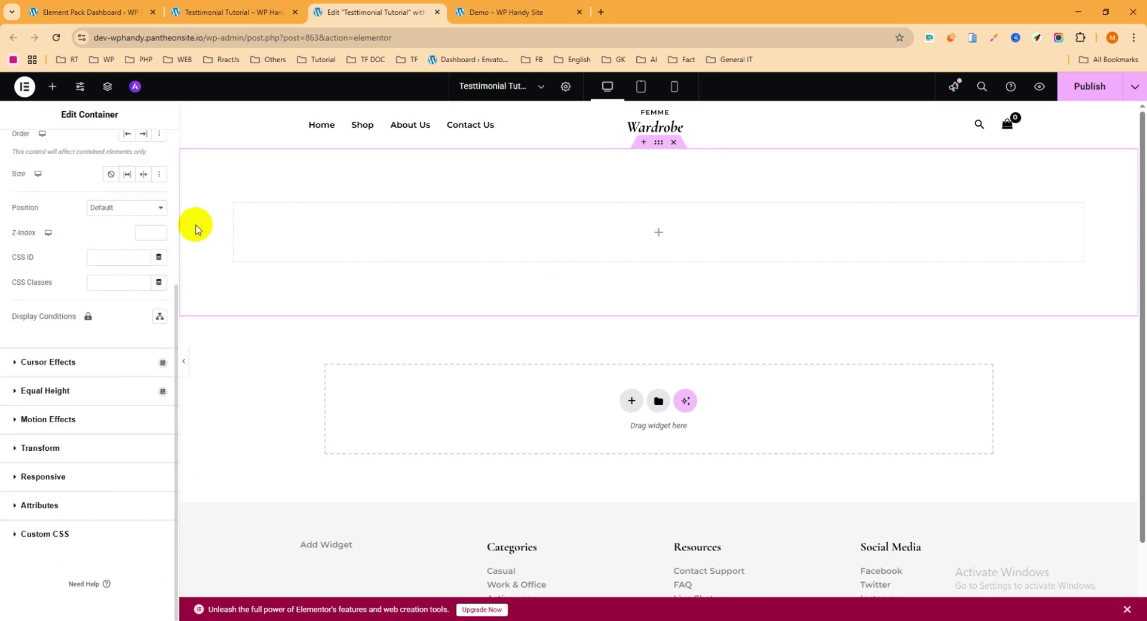
scroll(159, 222, "up", 4)
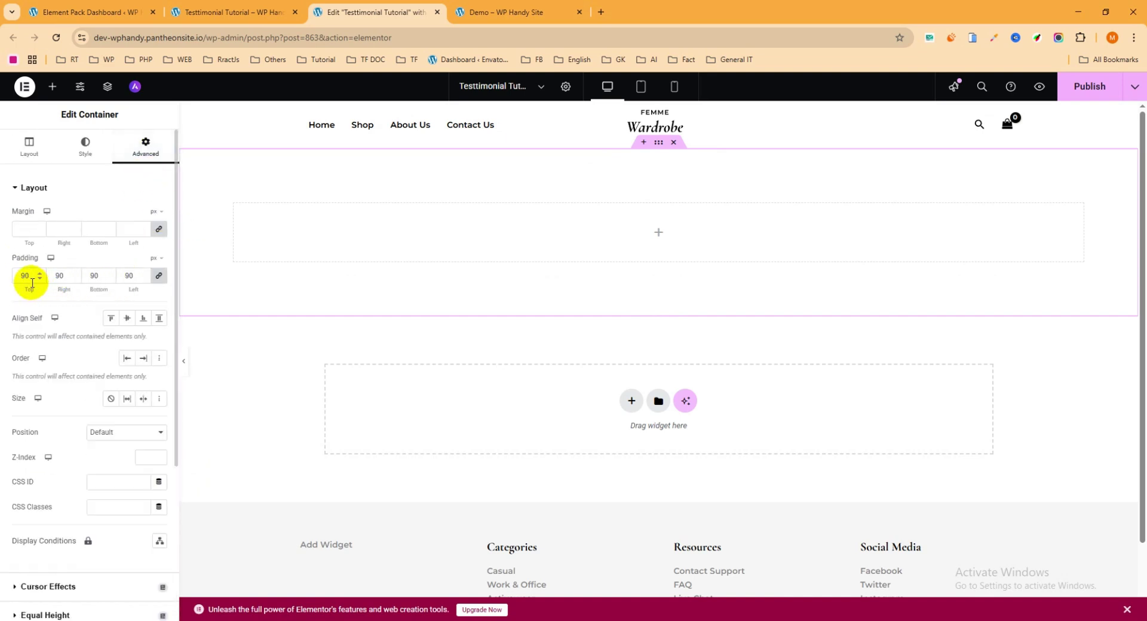
Unlink the outer container's padding values and set the right and left padding to 60 px
left_click(158, 276)
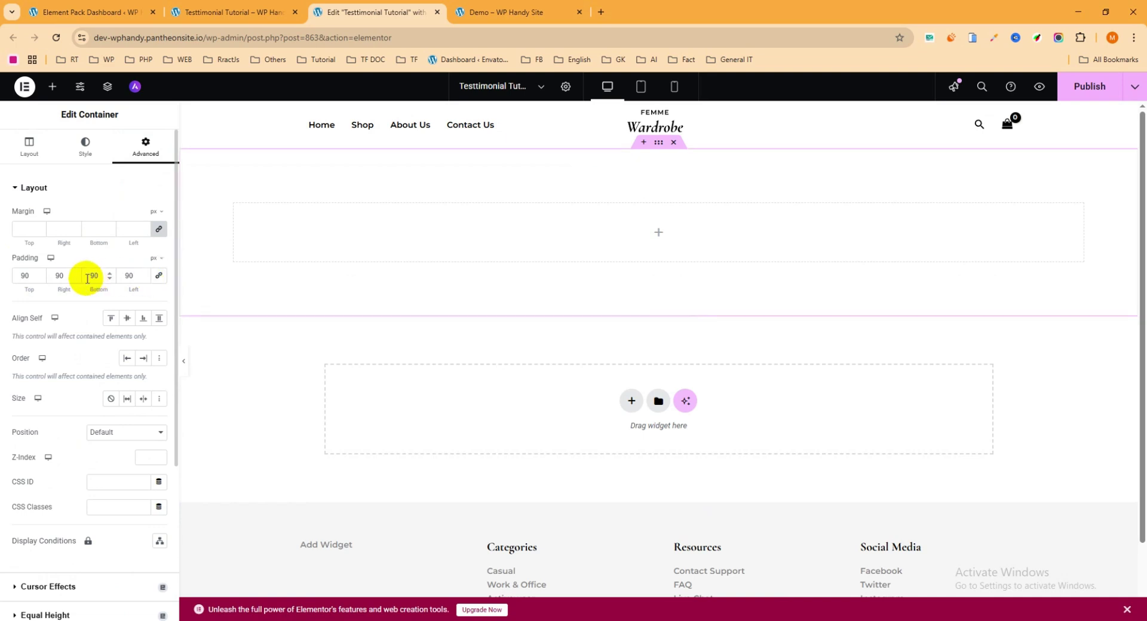
double_click(60, 274)
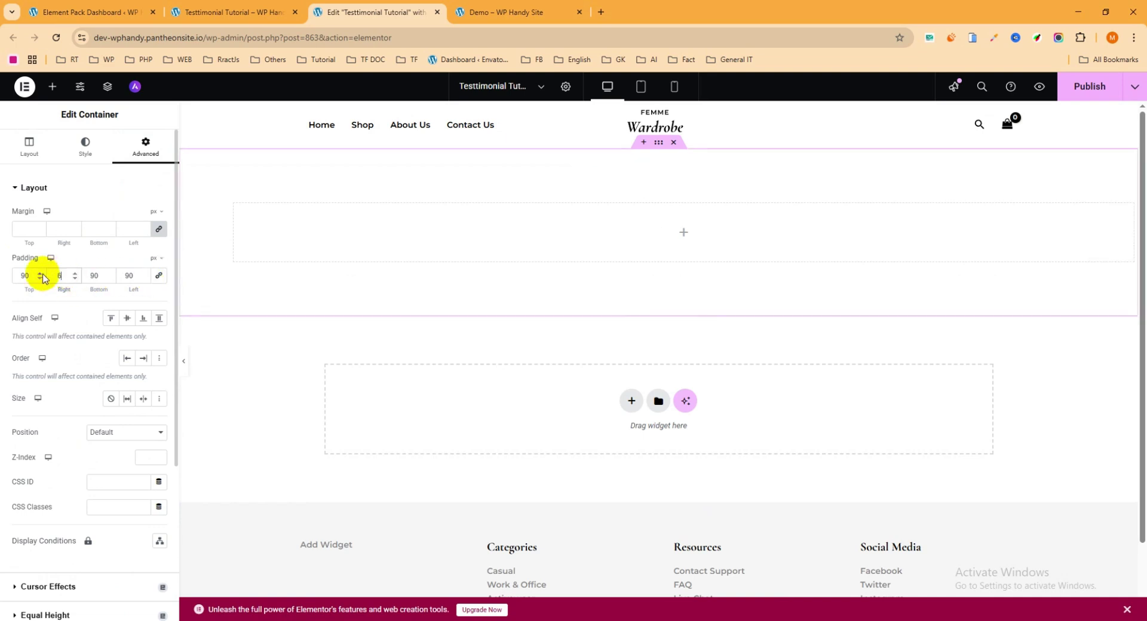
type("60")
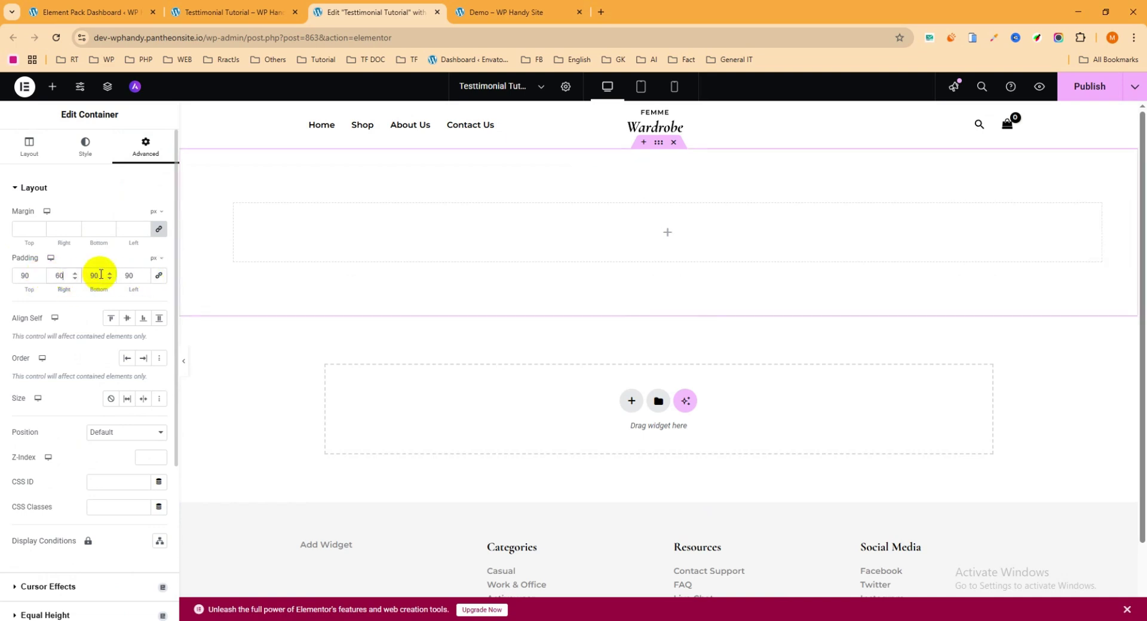
double_click(132, 276)
type("6")
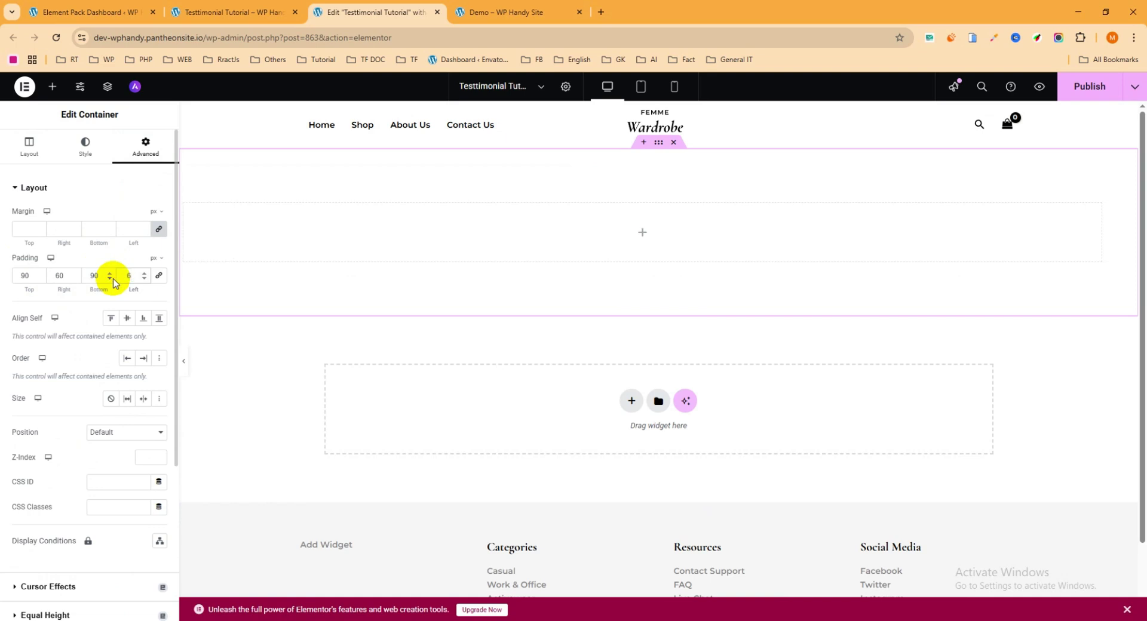
type("0")
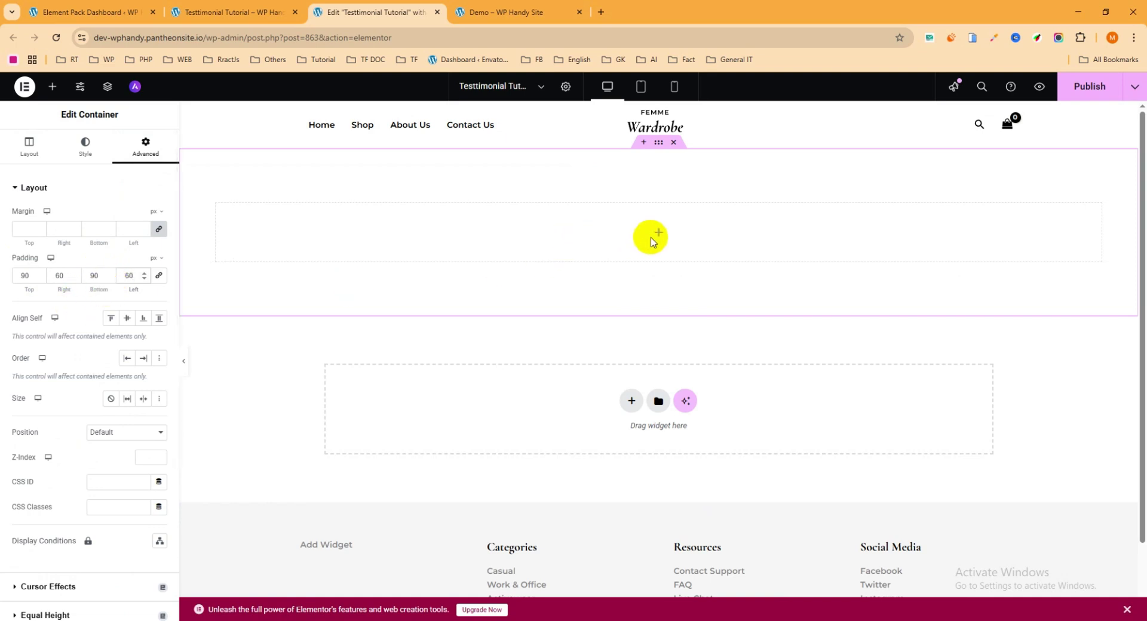
Nest a new container inside the padded container and set its content width to Full Width
left_click(657, 235)
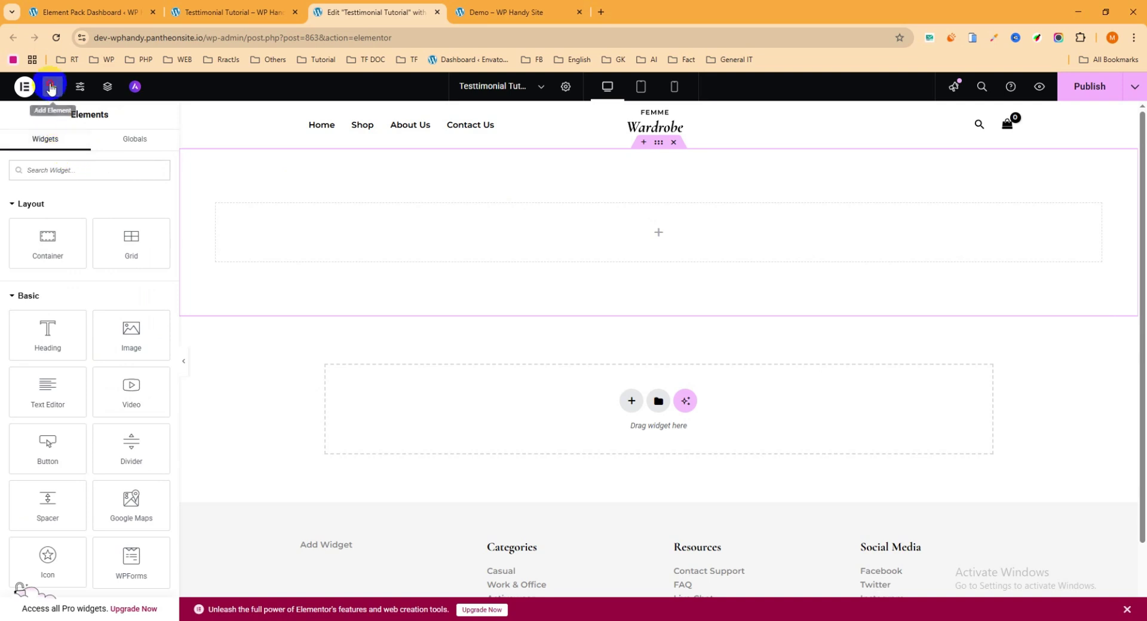
left_click_drag(47, 246, 610, 238)
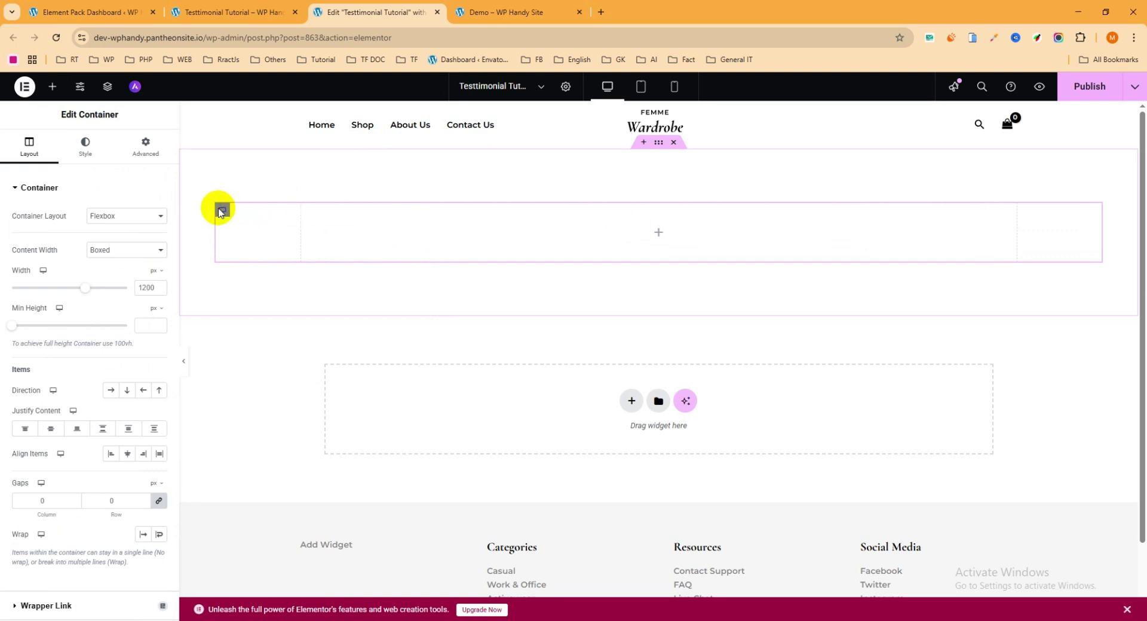
left_click(122, 251)
left_click(102, 278)
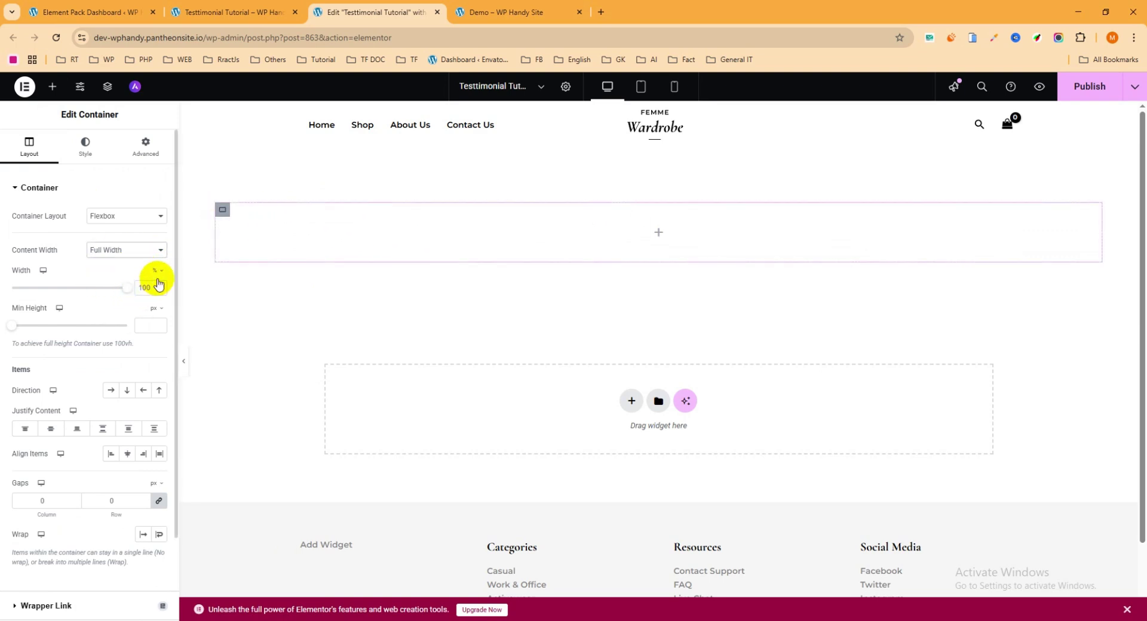
Set the nested container's width to 1280 px and its Align Self option to Center
left_click(157, 272)
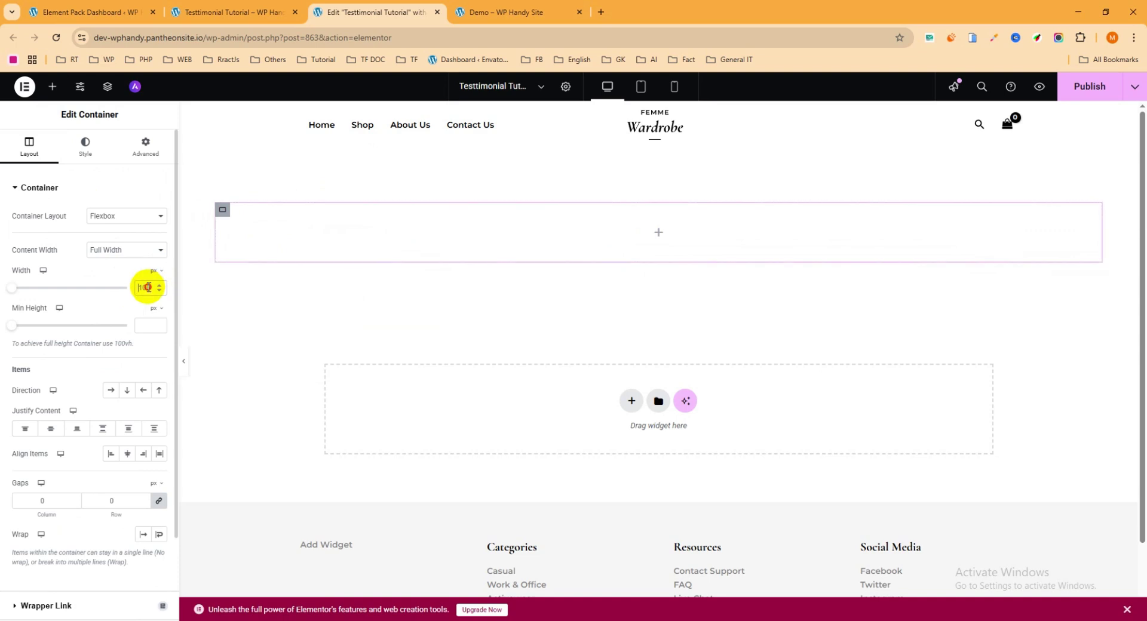
key("BackSpace")
key("BackSpace")
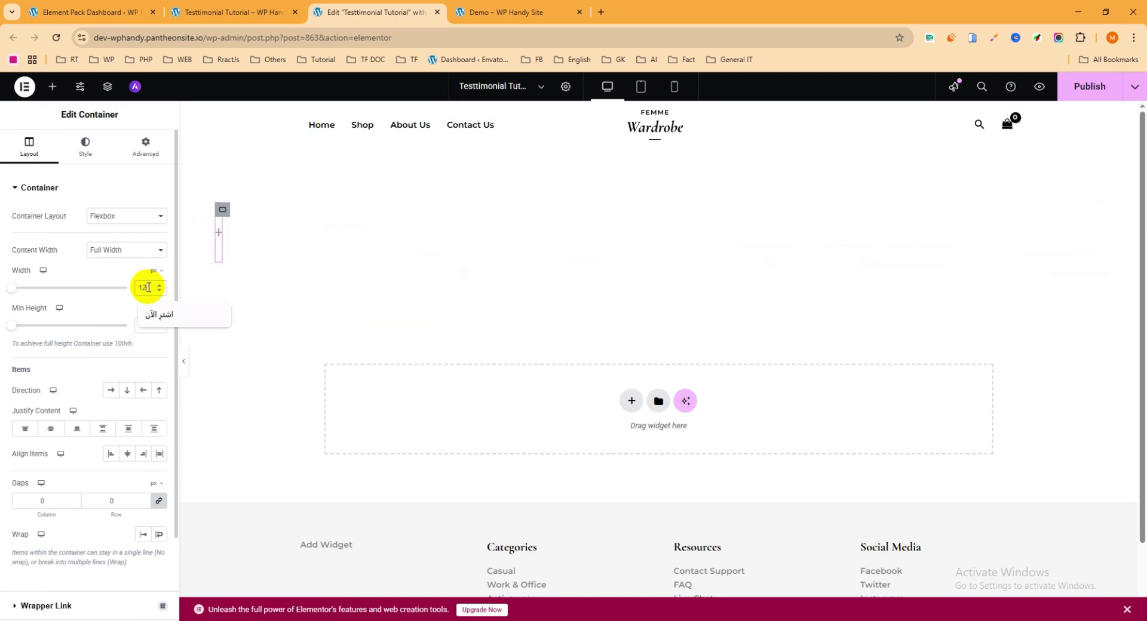
type("280")
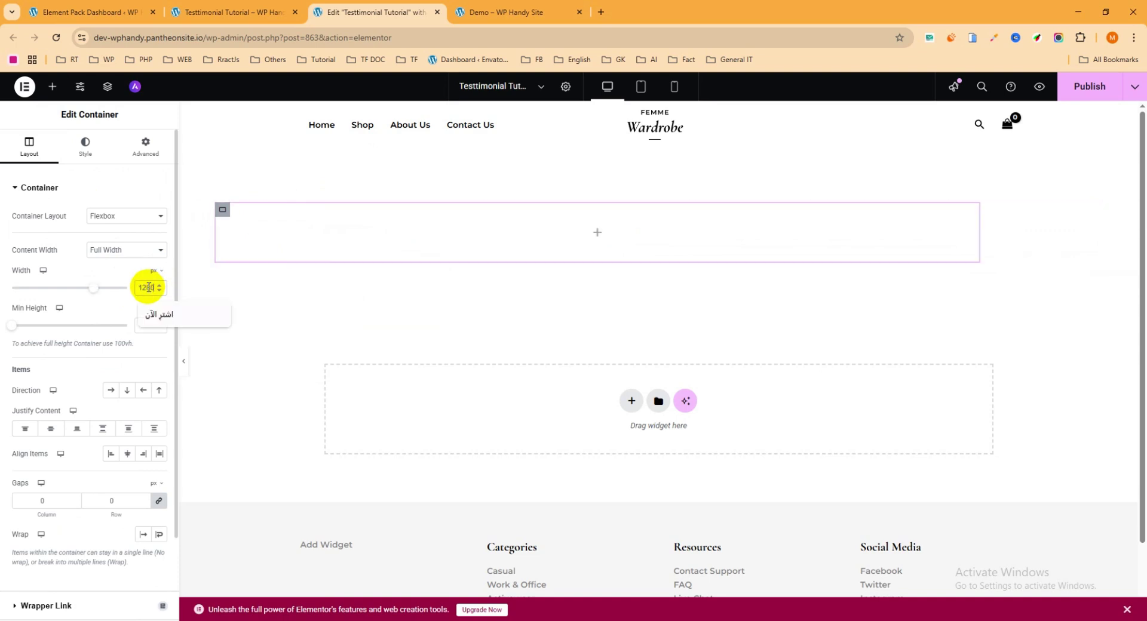
left_click(148, 156)
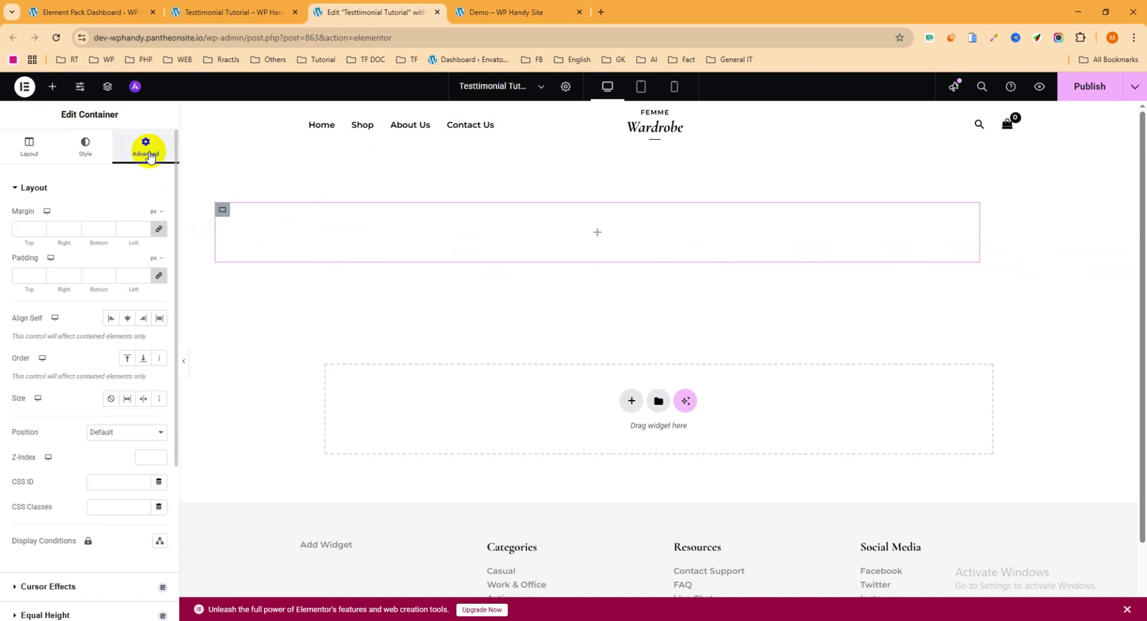
left_click(128, 320)
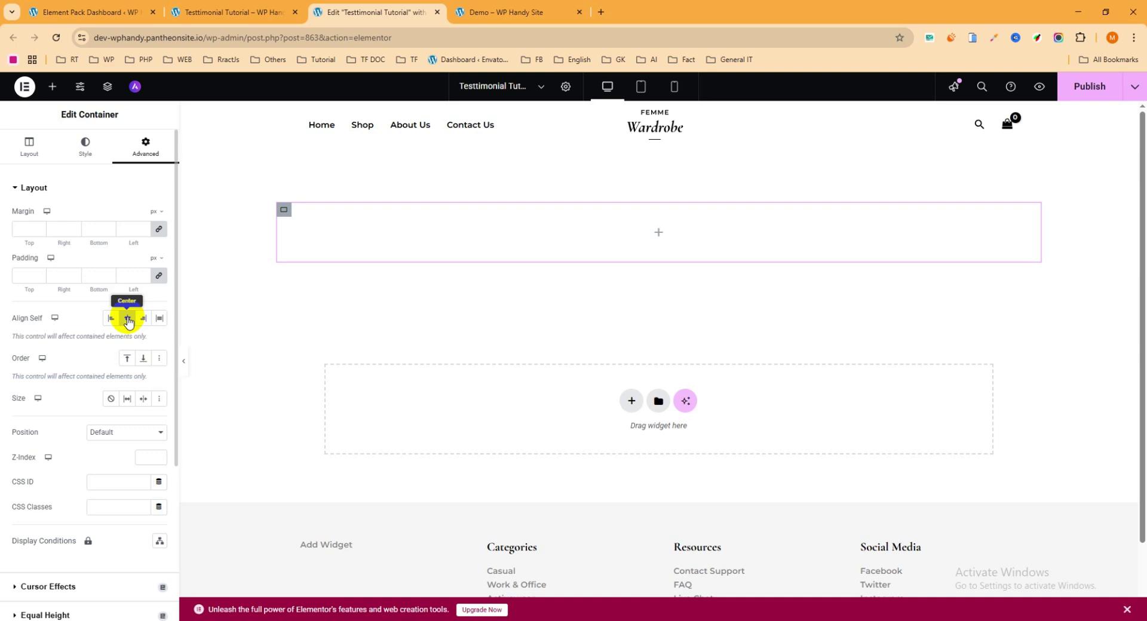
Find the Review Card Carousel widget with the search "review", place it in the nested container, and expand its first review item
left_click(658, 232)
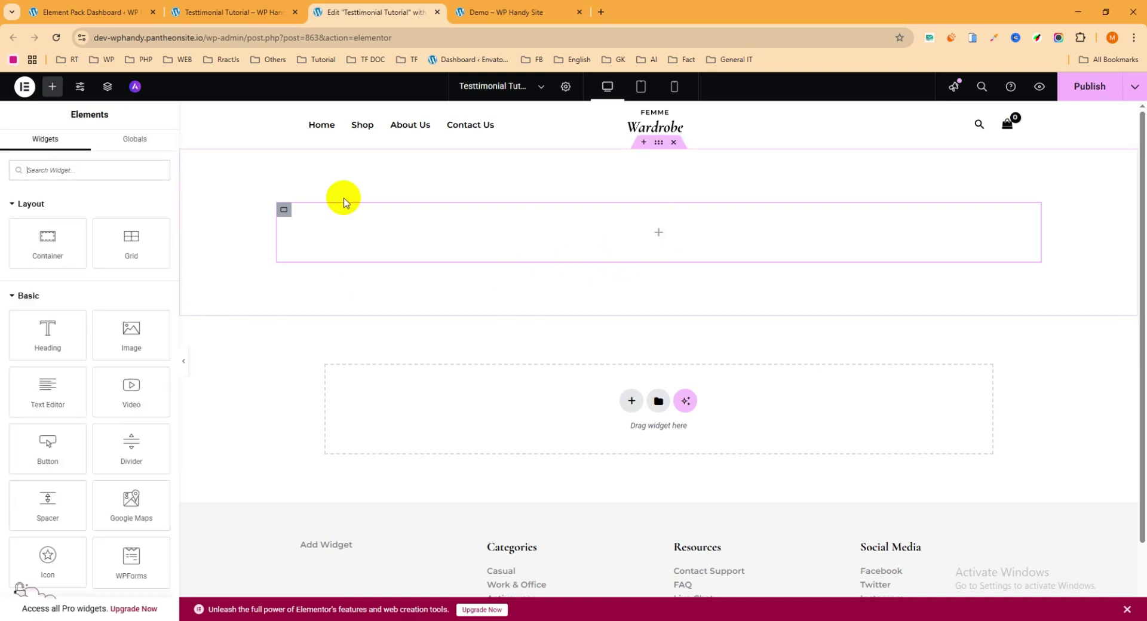
left_click(53, 170)
type("review")
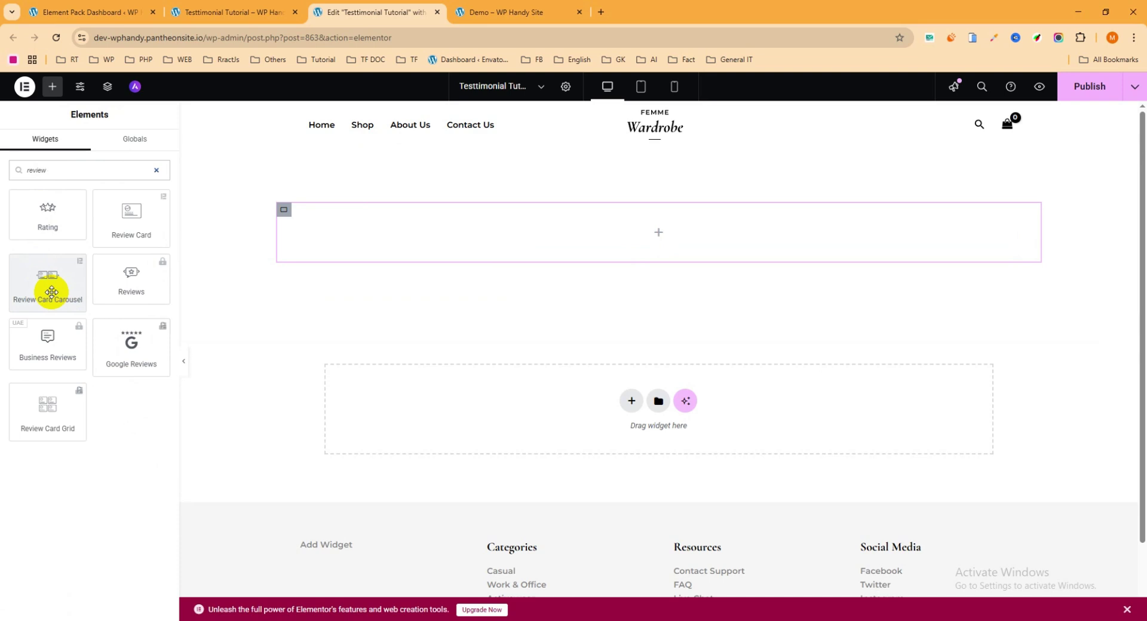
left_click_drag(51, 292, 652, 246)
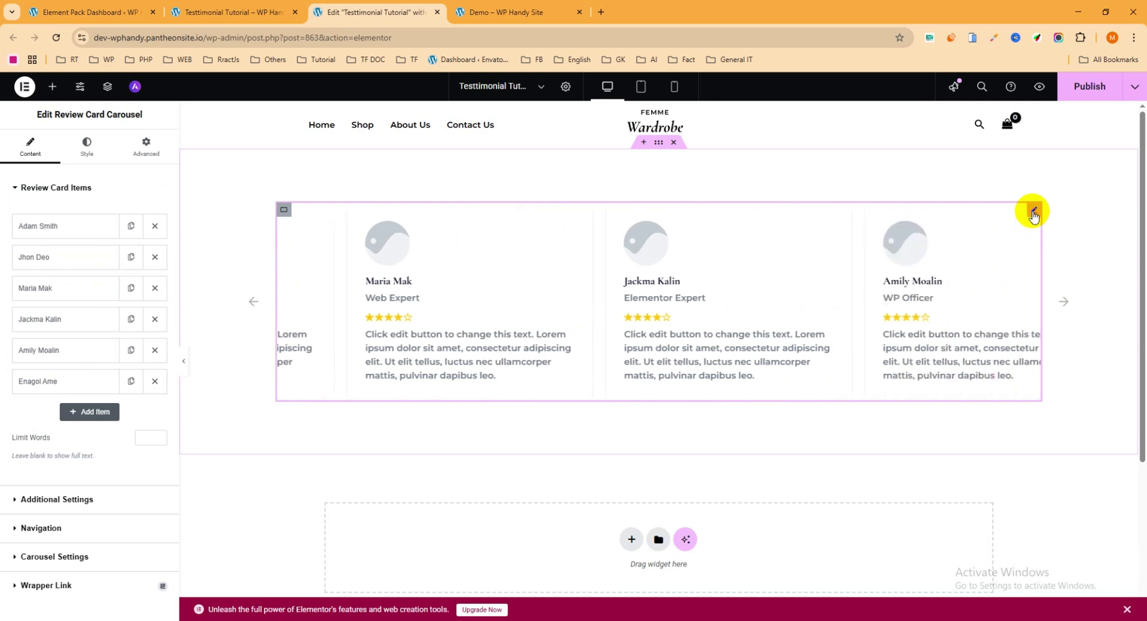
left_click(32, 234)
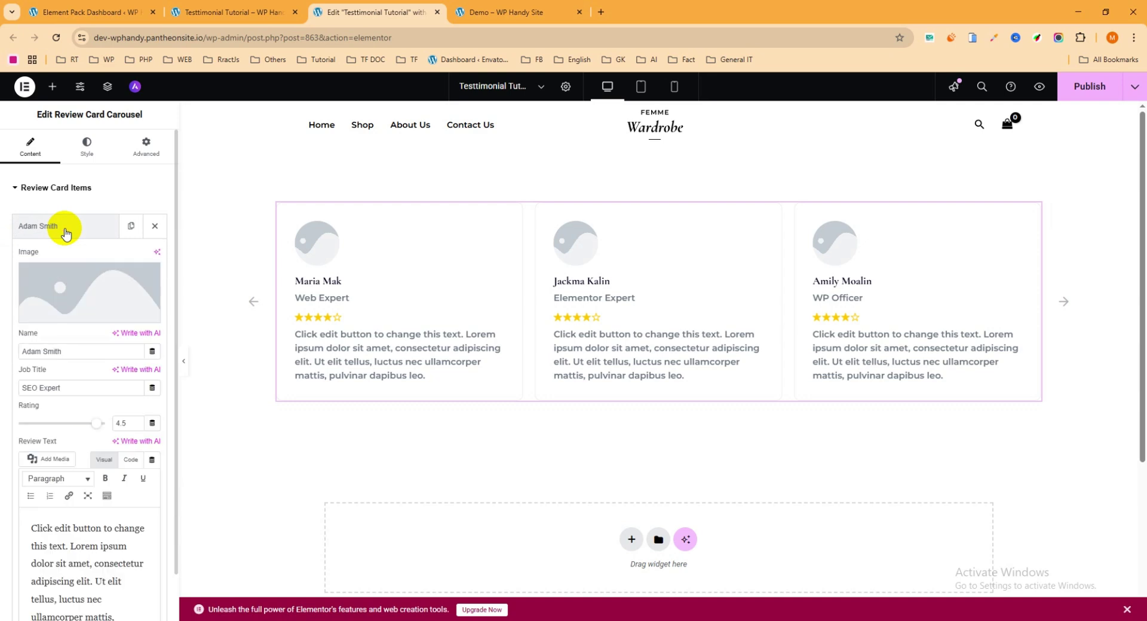
Replace the placeholder name of the first review item with the reviewer's first name, starting with a capital letter
left_click_drag(80, 349, 2, 352)
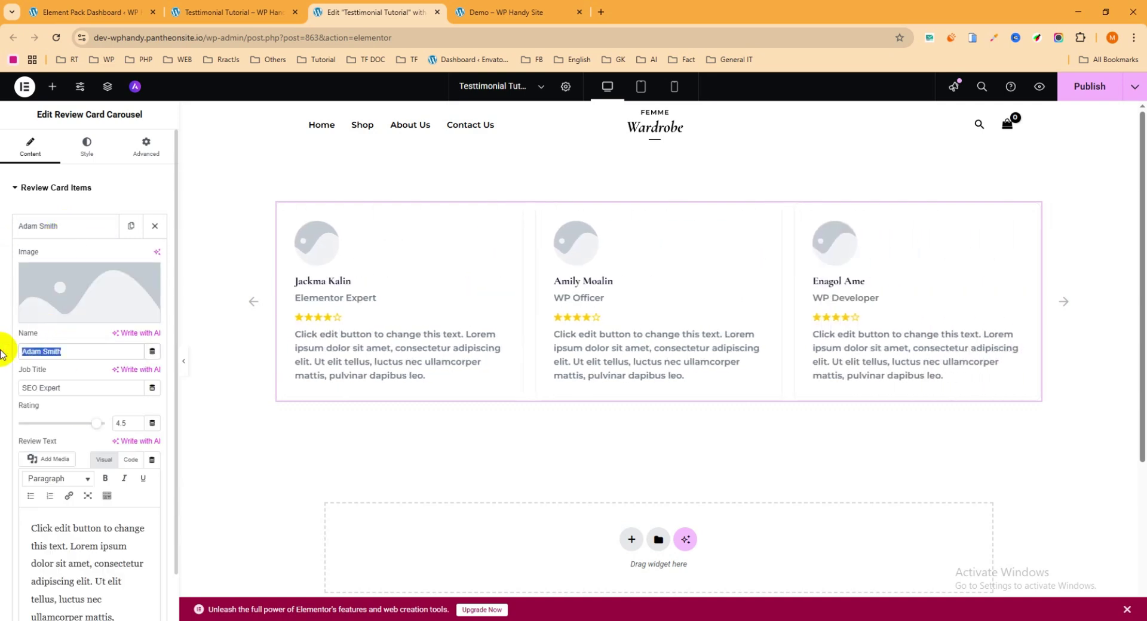
type("mehedi")
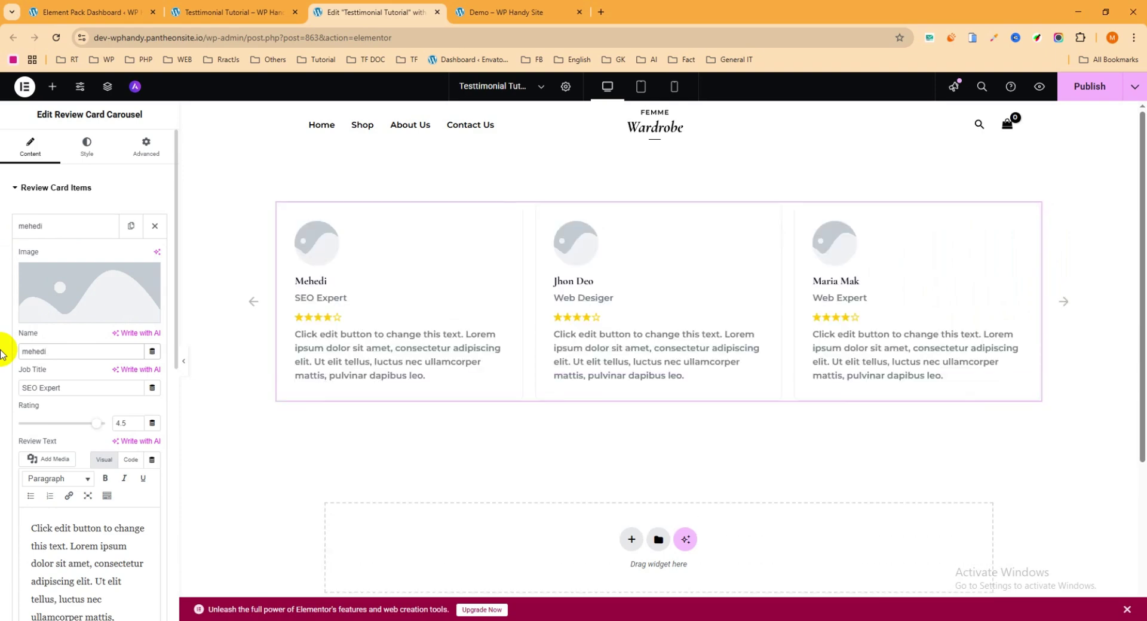
key("BackSpace")
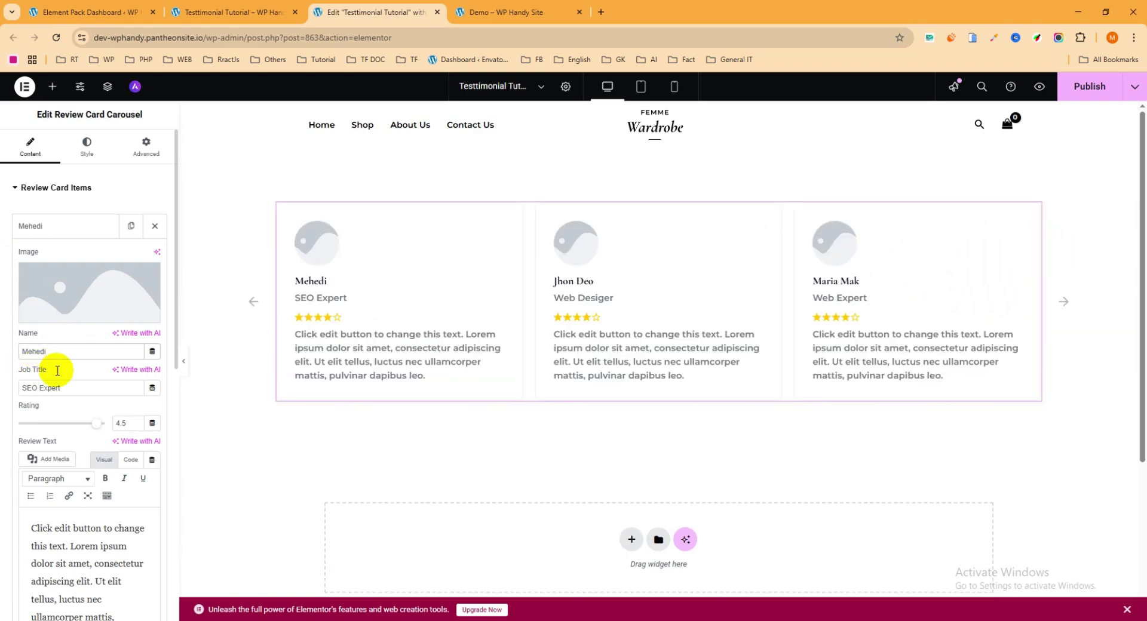
left_click_drag(81, 389, 11, 390)
scroll(24, 400, "down", 2)
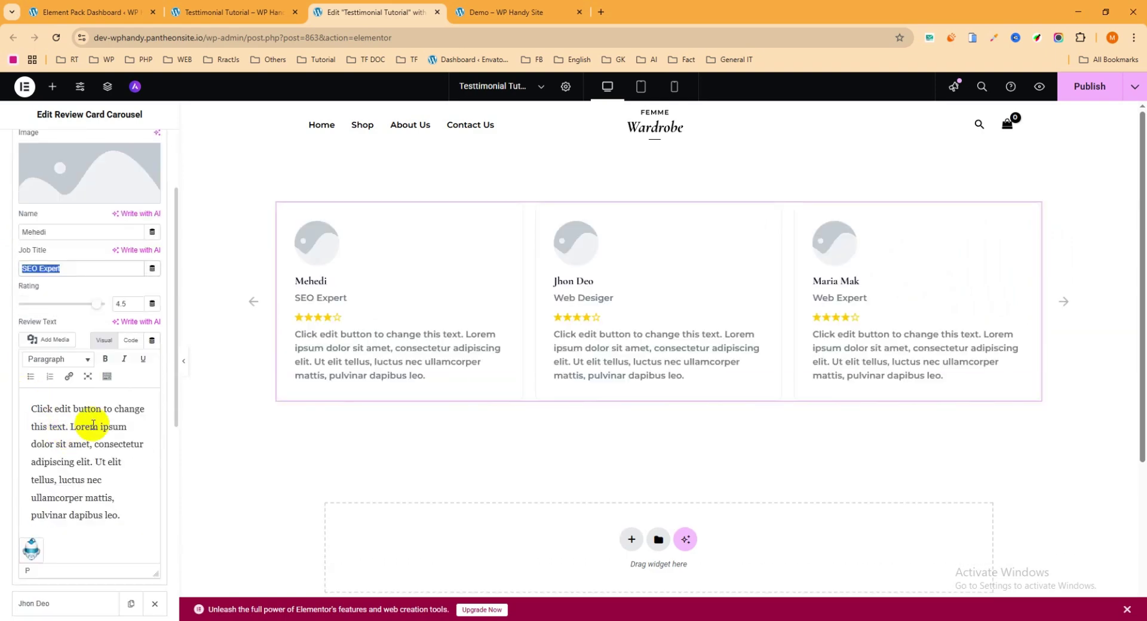
left_click_drag(122, 516, 46, 376)
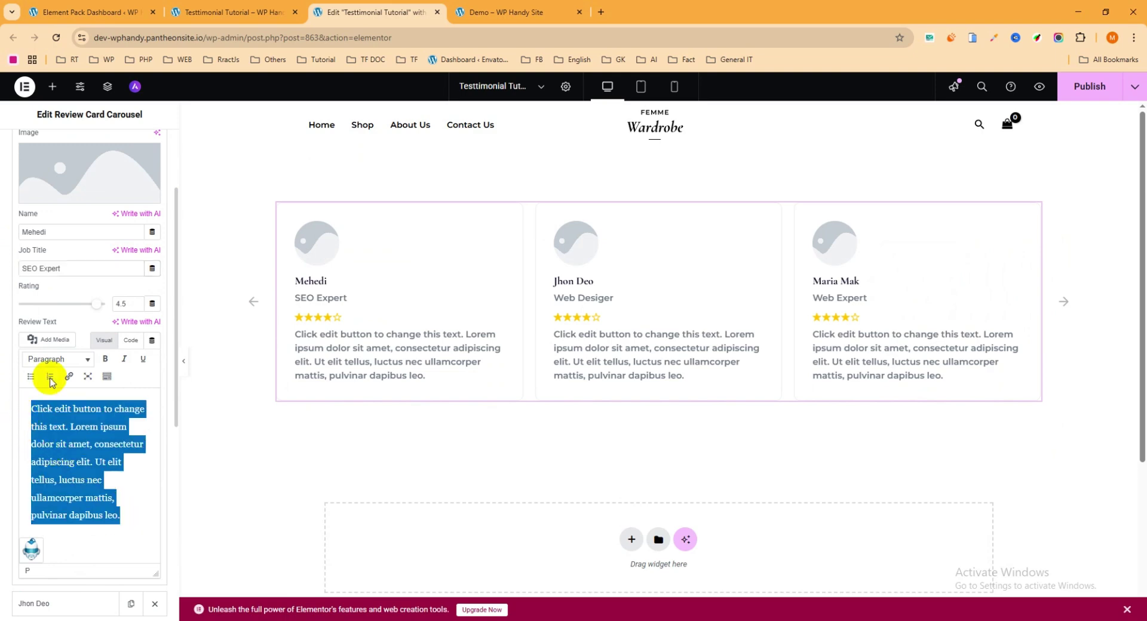
scroll(87, 335, "down", 1)
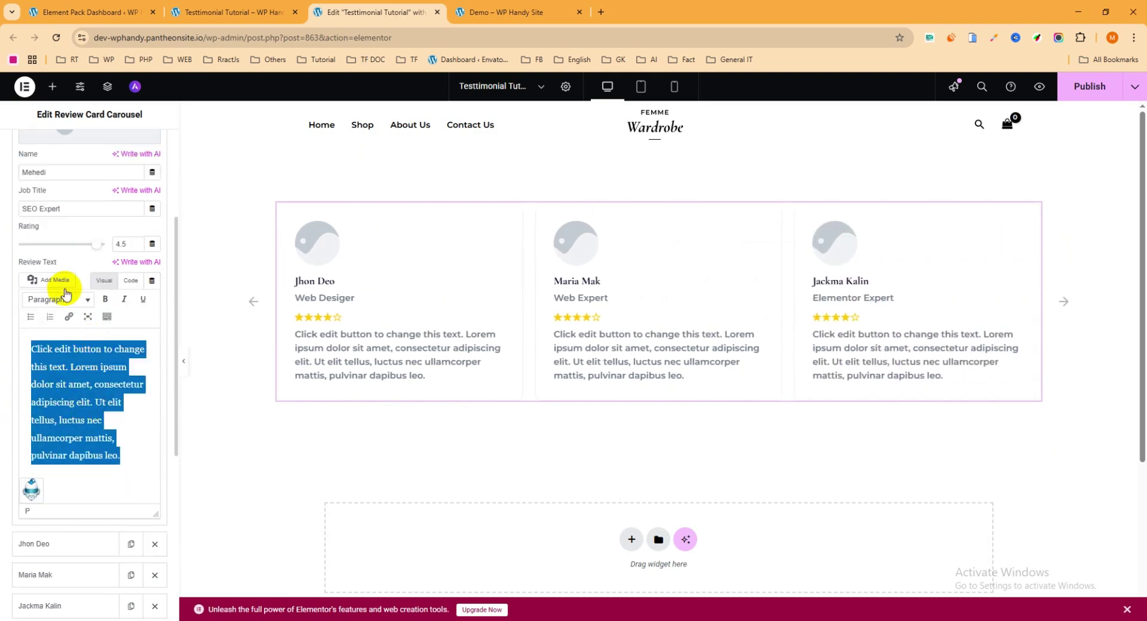
Try 4 columns in the carousel's additional settings, and return the column count to 3
scroll(56, 289, "up", 3)
left_click(36, 188)
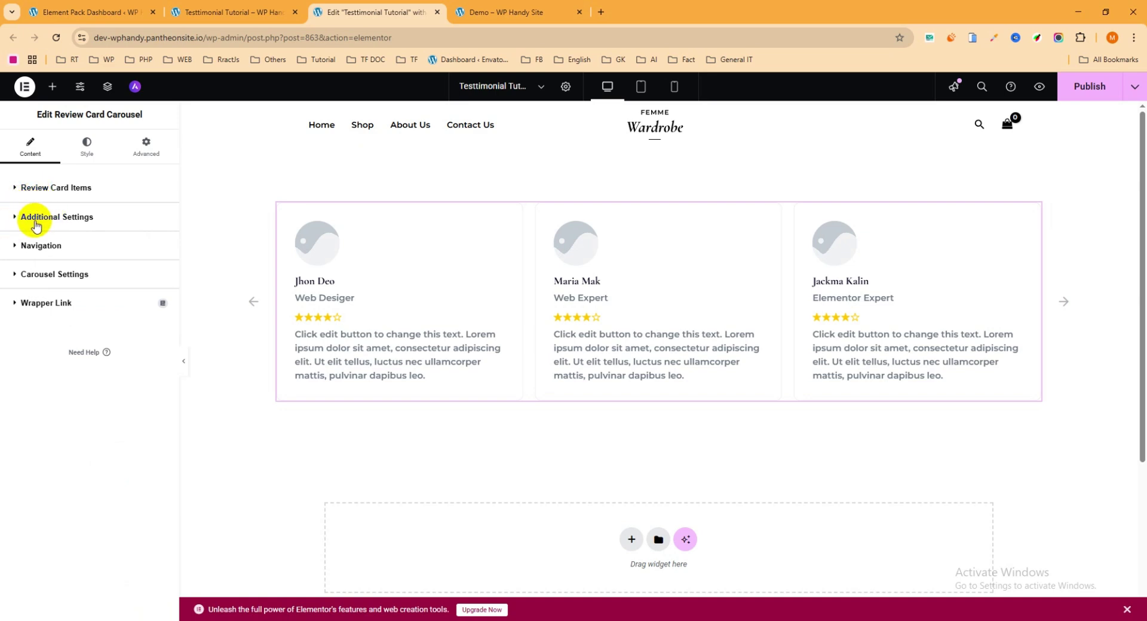
left_click(35, 222)
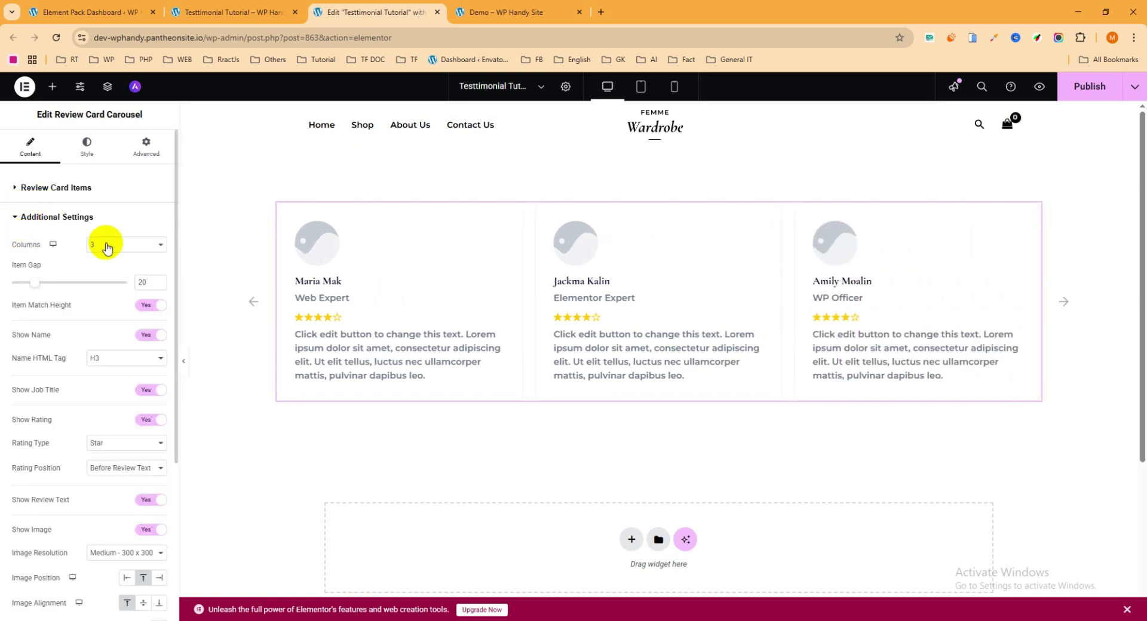
left_click(99, 245)
left_click(98, 298)
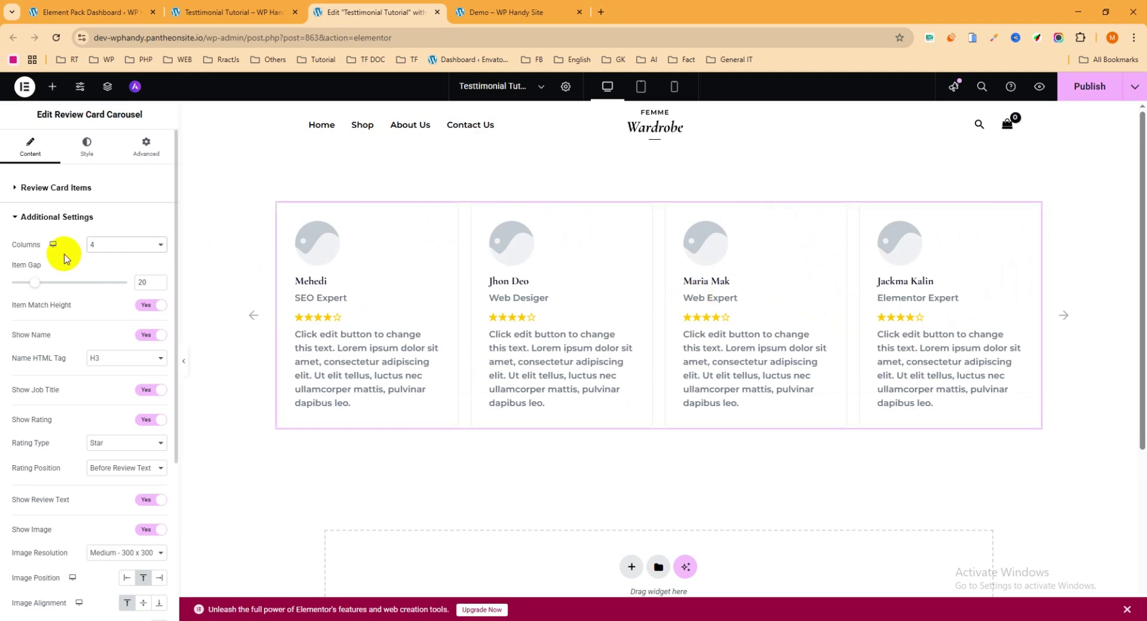
left_click(109, 242)
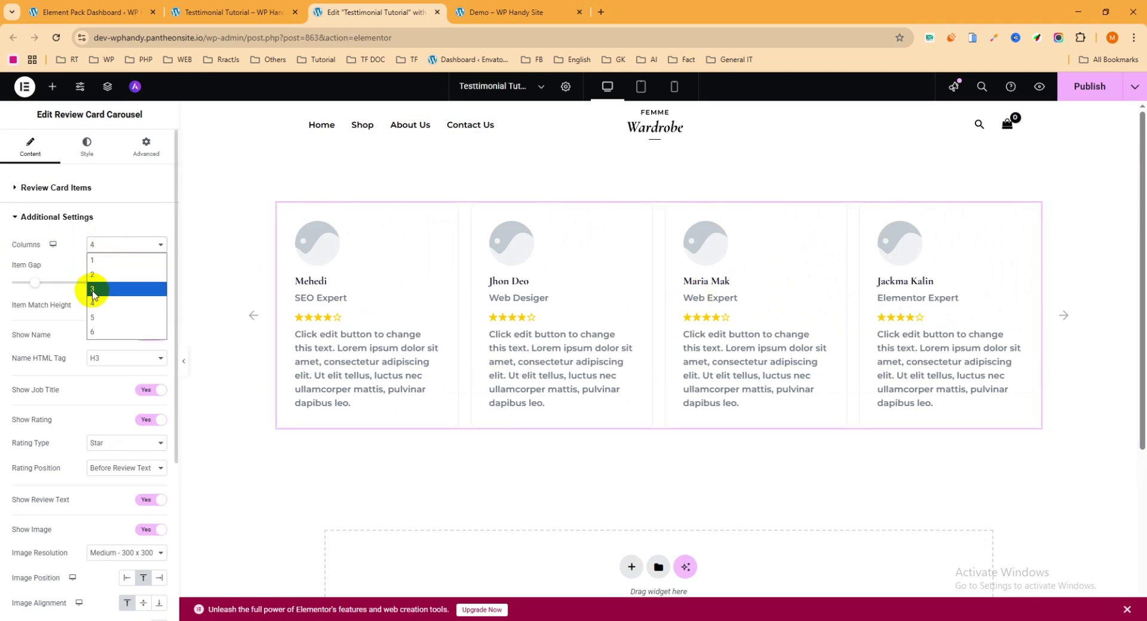
left_click(92, 291)
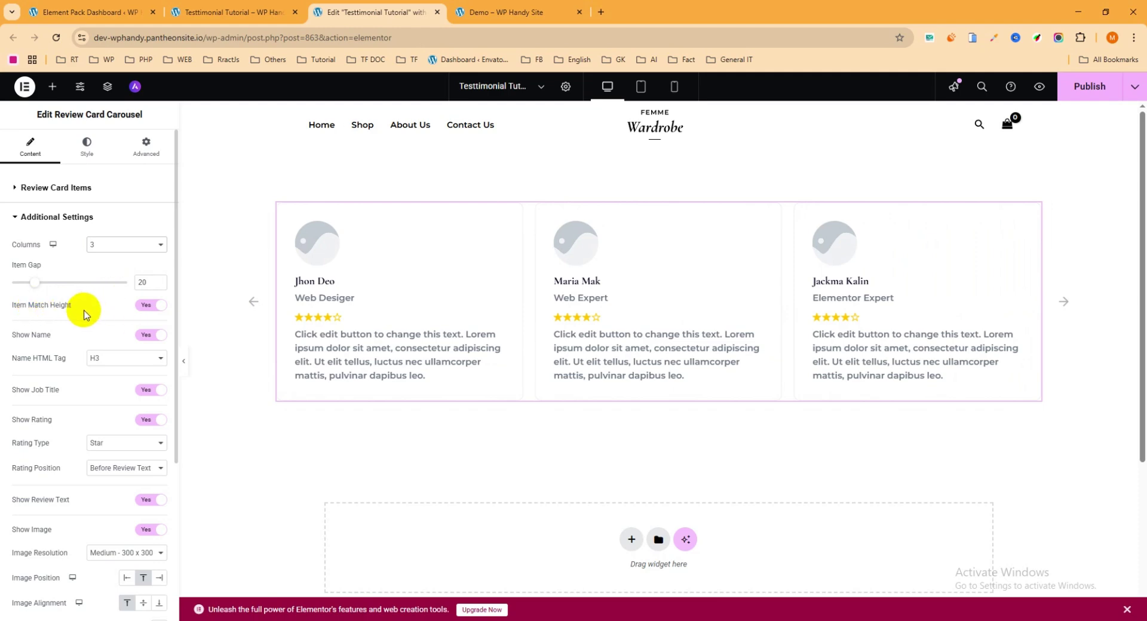
Turn Item Match Height and Show Name off to preview their effect, and turn both back on
left_click(153, 308)
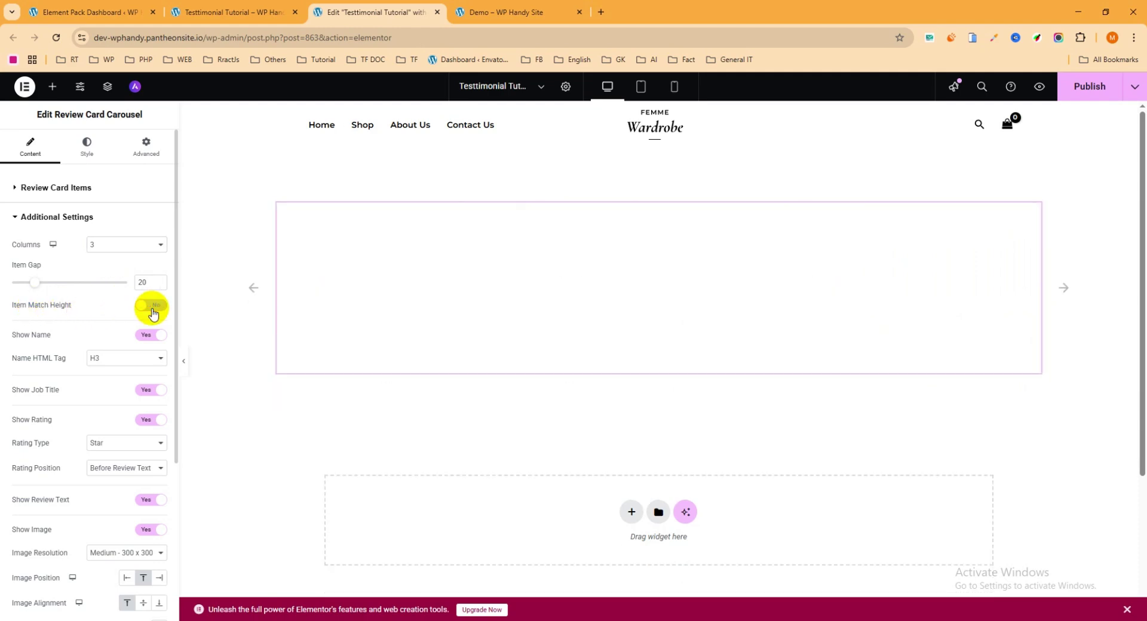
left_click(154, 307)
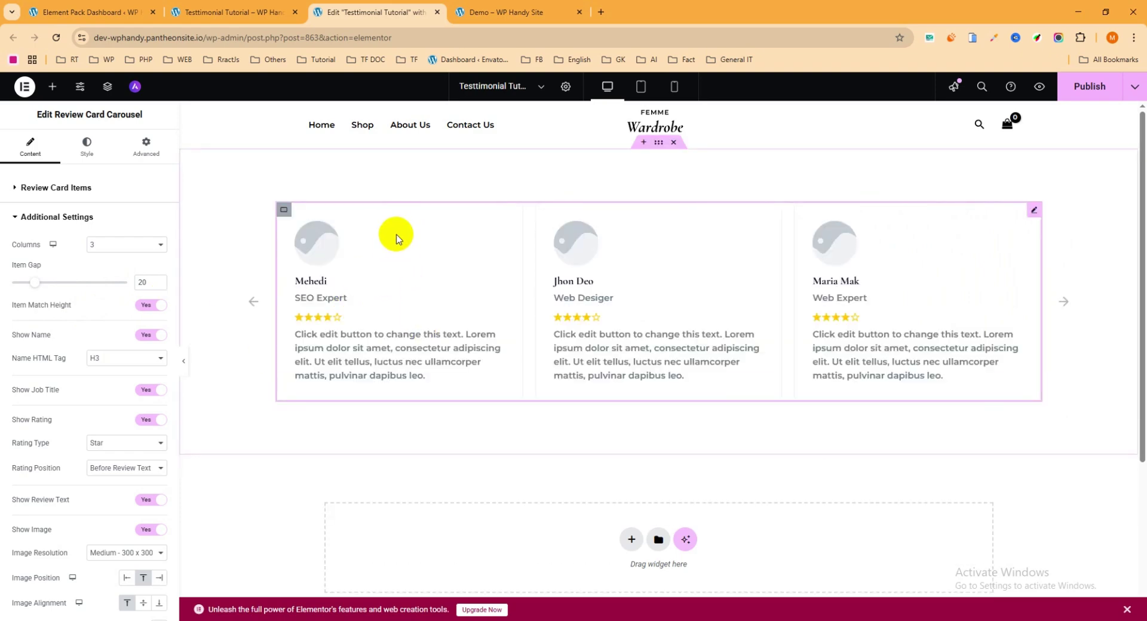
left_click(152, 306)
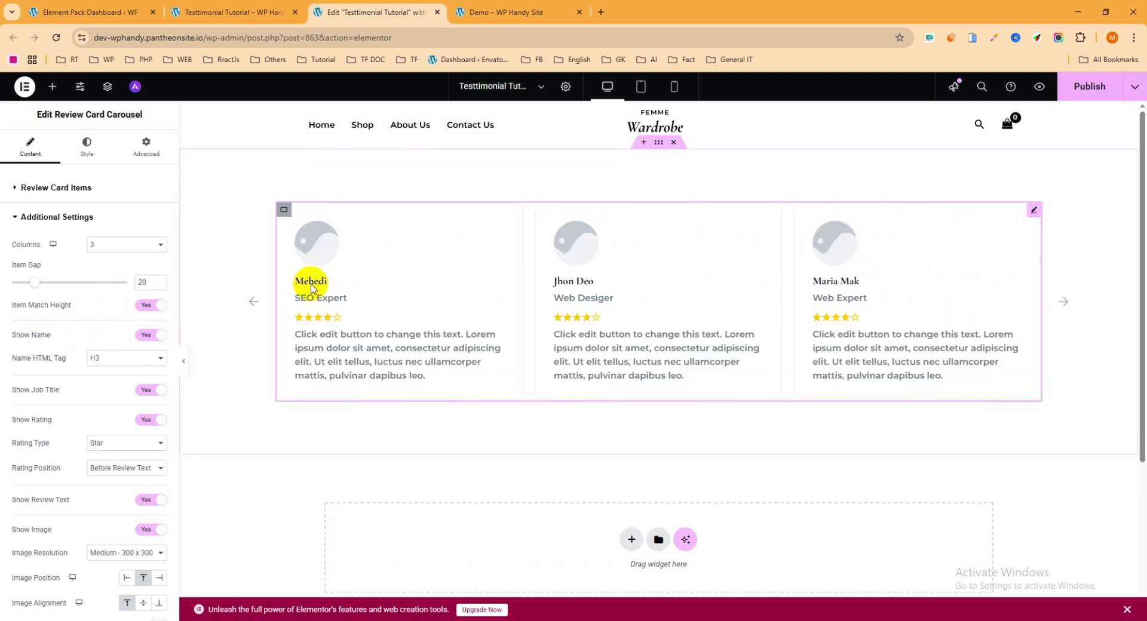
left_click(148, 340)
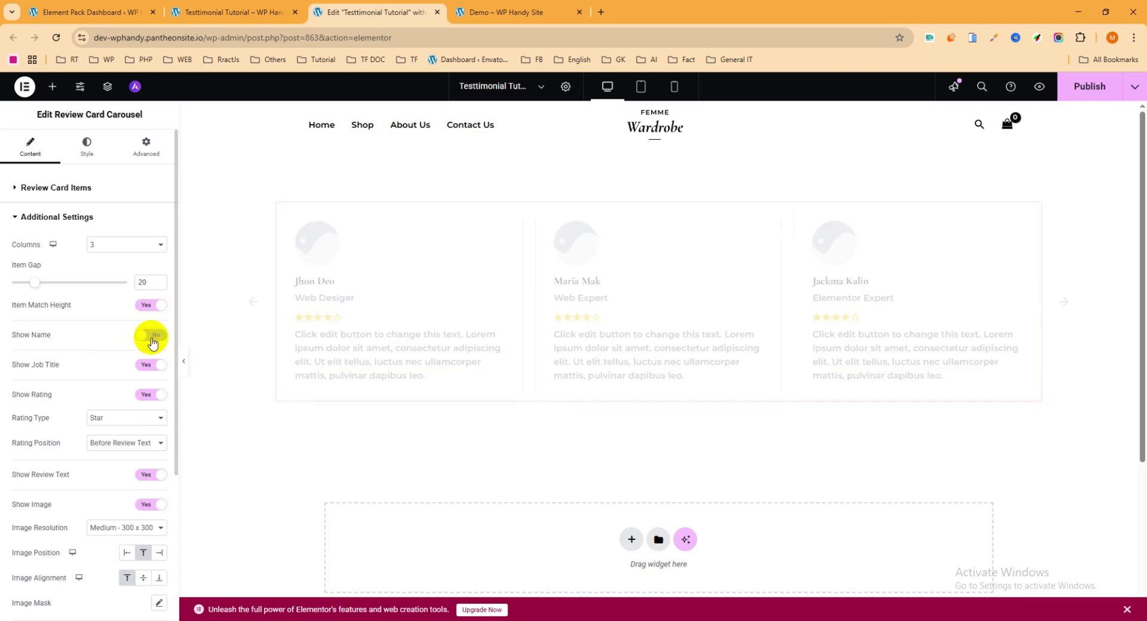
left_click(146, 338)
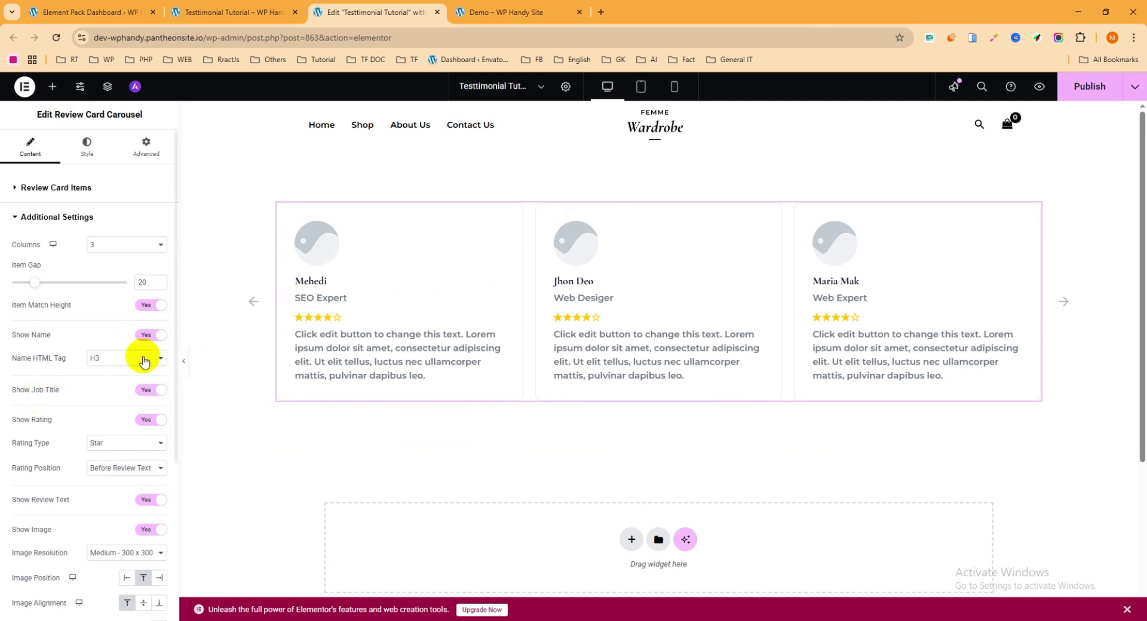
Try the left and right image positions for the review cards, and return the images to the Top position
scroll(141, 359, "down", 3)
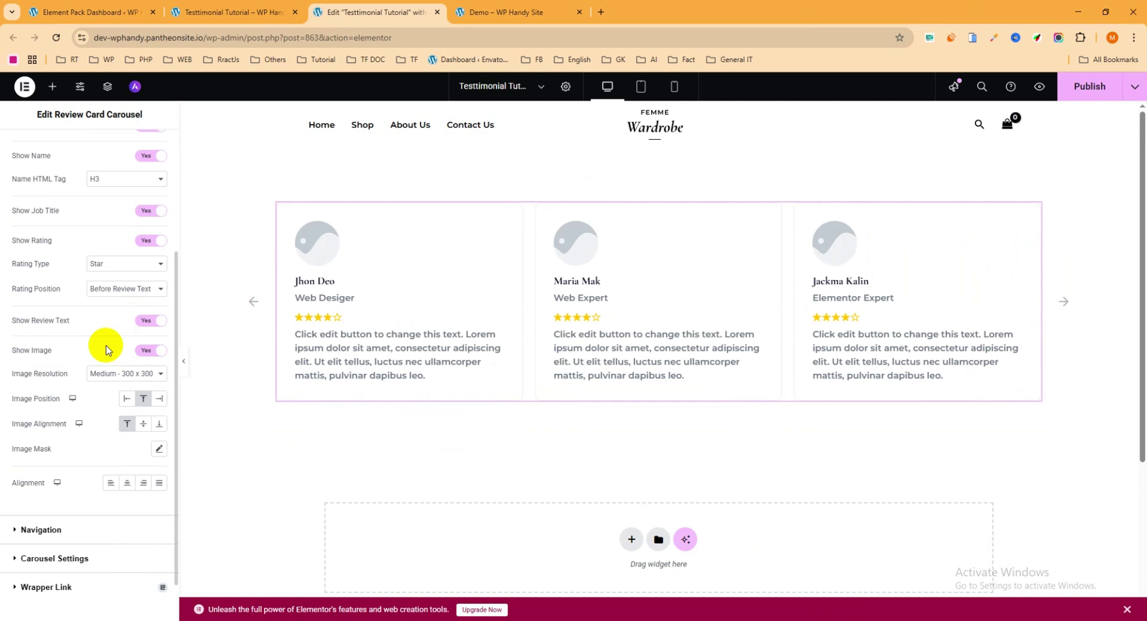
scroll(103, 348, "down", 1)
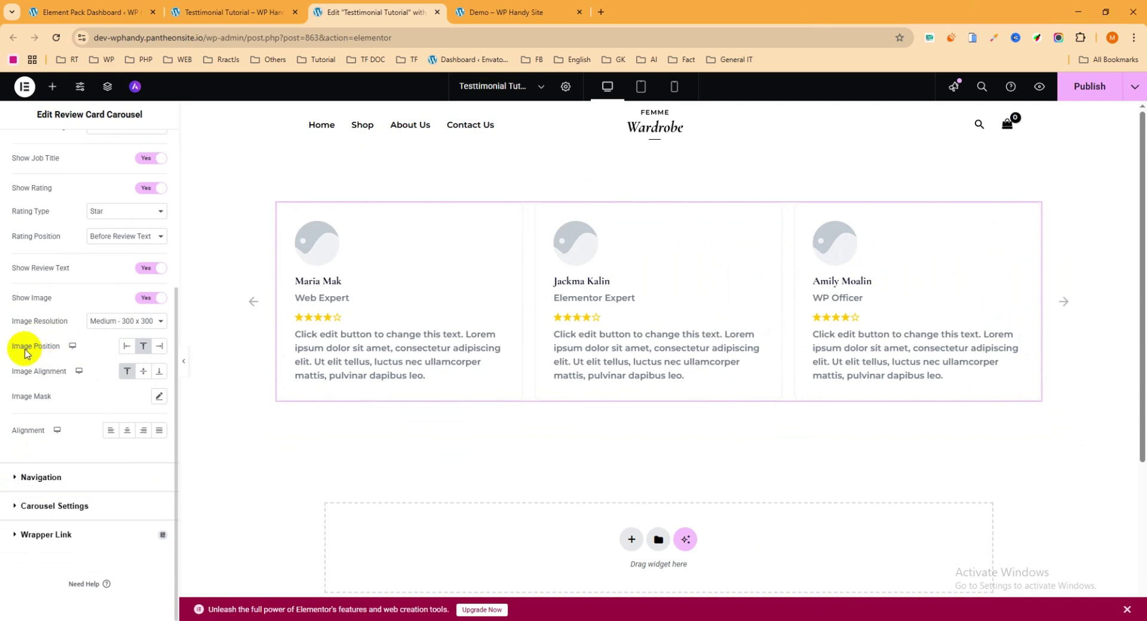
left_click(125, 352)
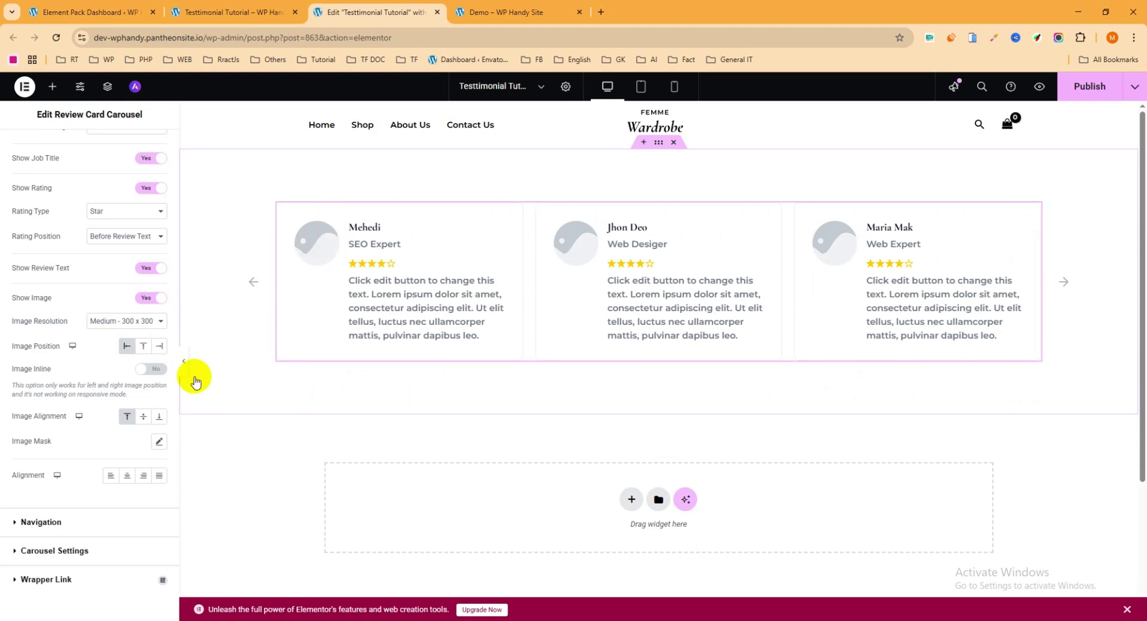
left_click(159, 348)
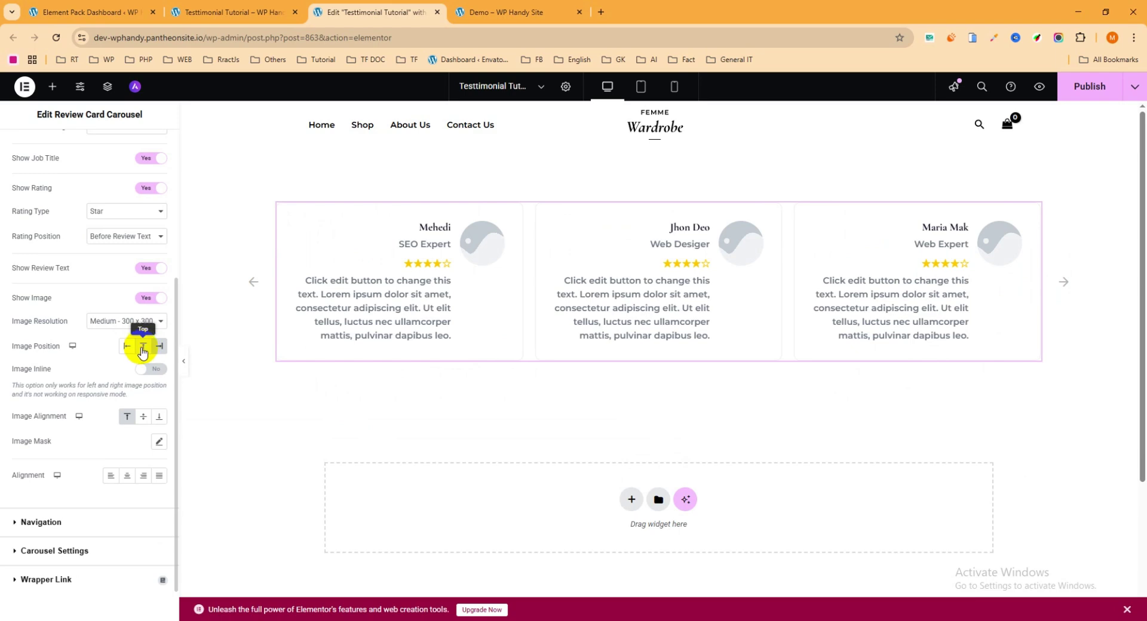
left_click(144, 348)
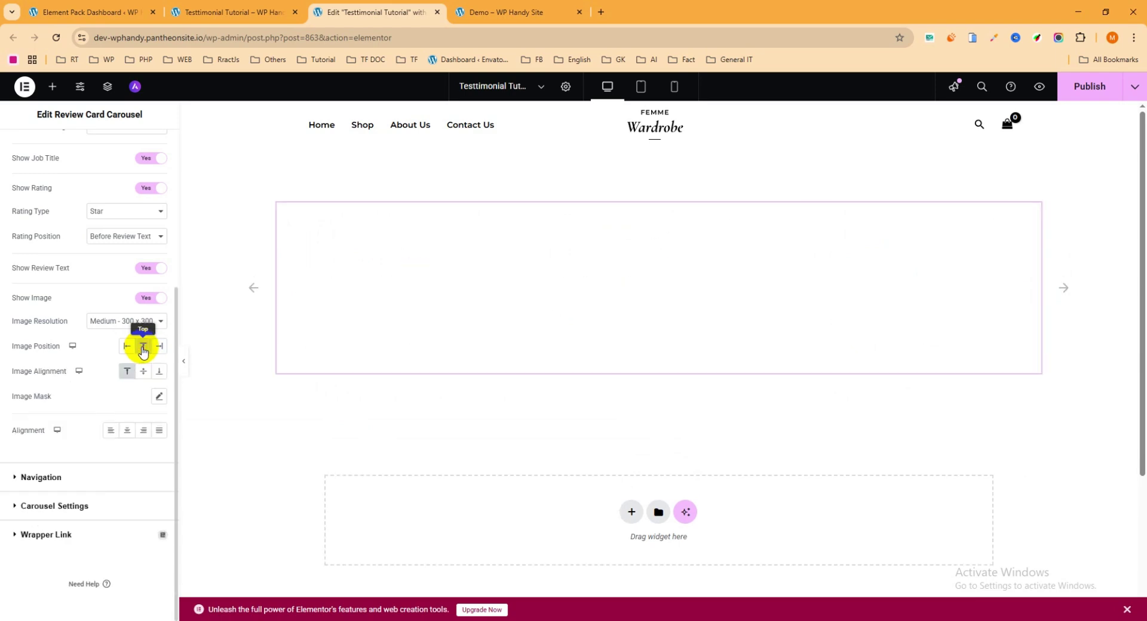
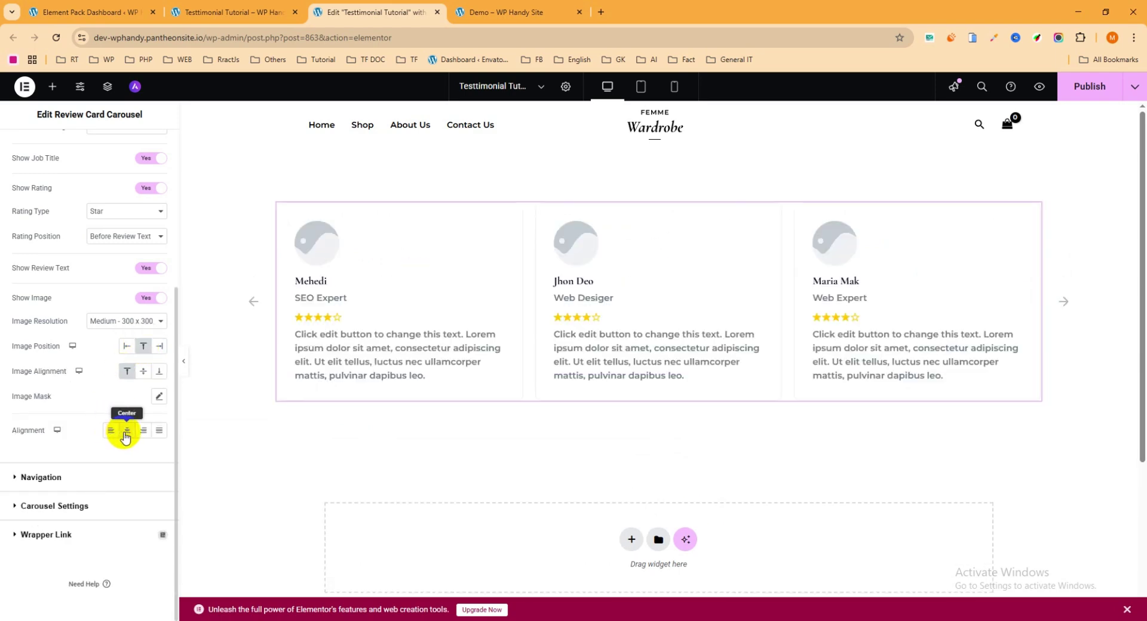
Preview the Center alignment of the review cards' content, and set the alignment to Left
left_click(125, 433)
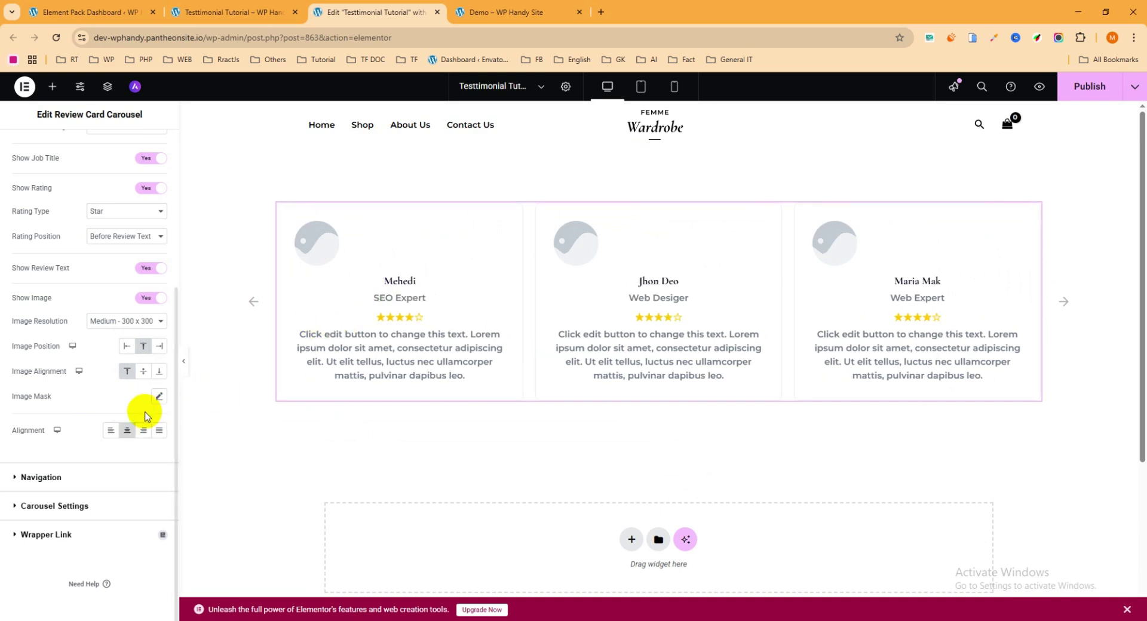
left_click(112, 433)
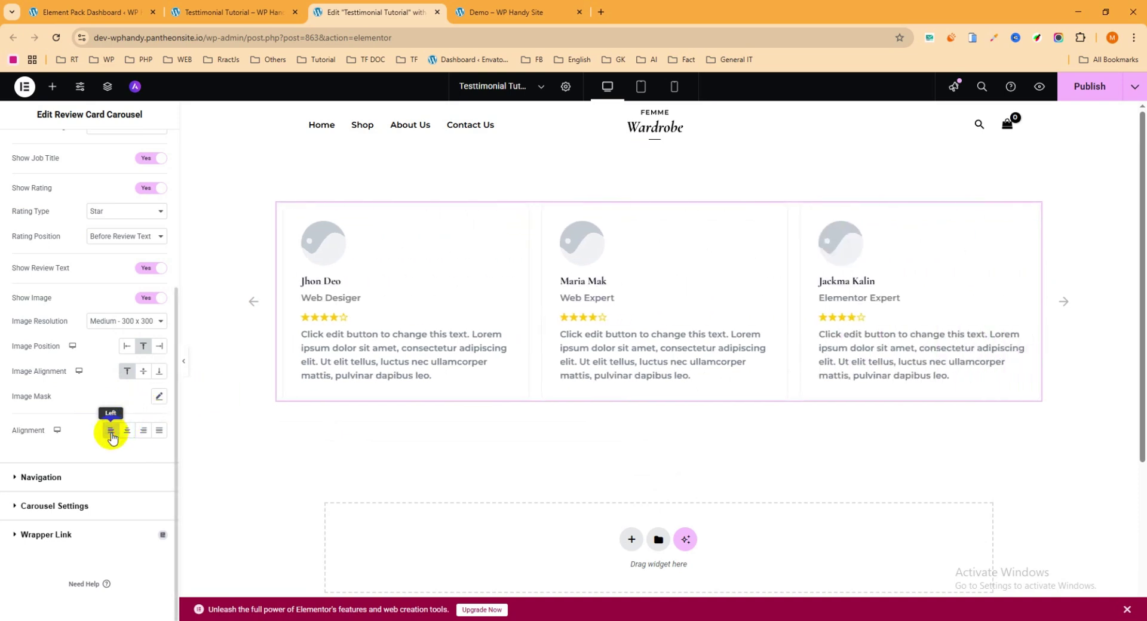
Set the carousel's navigation type to Arrows and Dots, keeping the arrows and dots position at Center
left_click(39, 477)
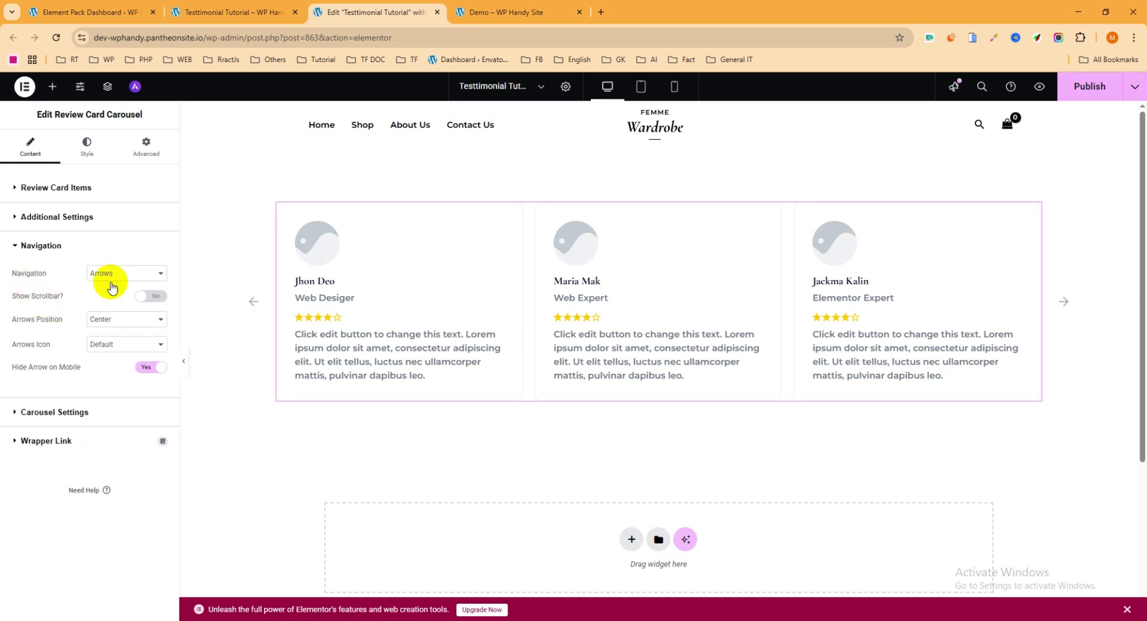
left_click(254, 303)
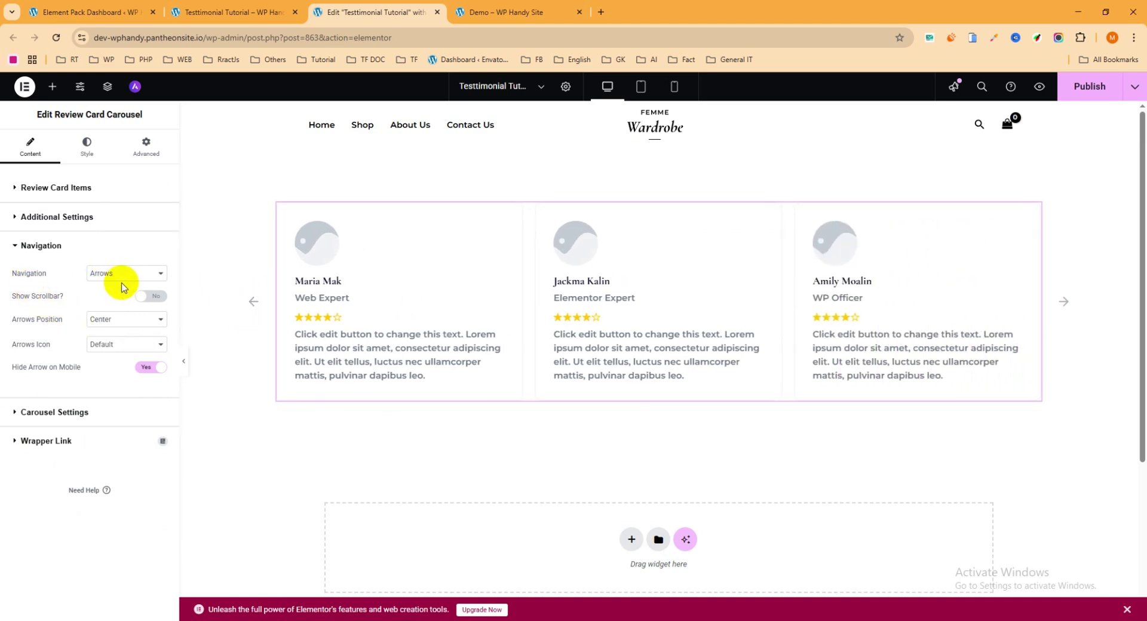
left_click(103, 275)
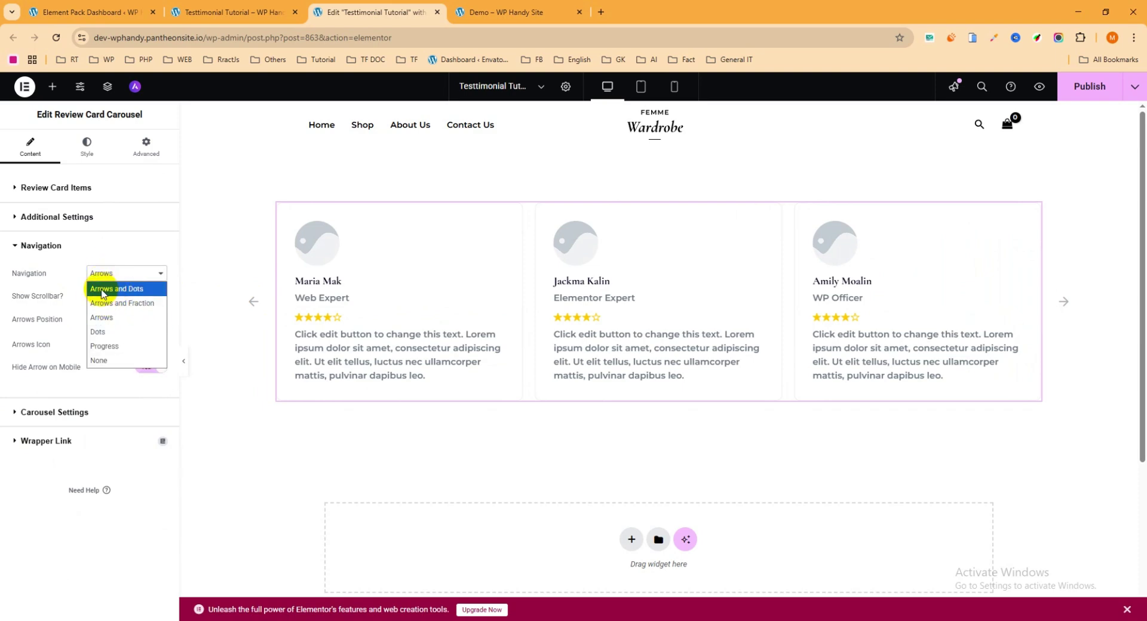
left_click(127, 291)
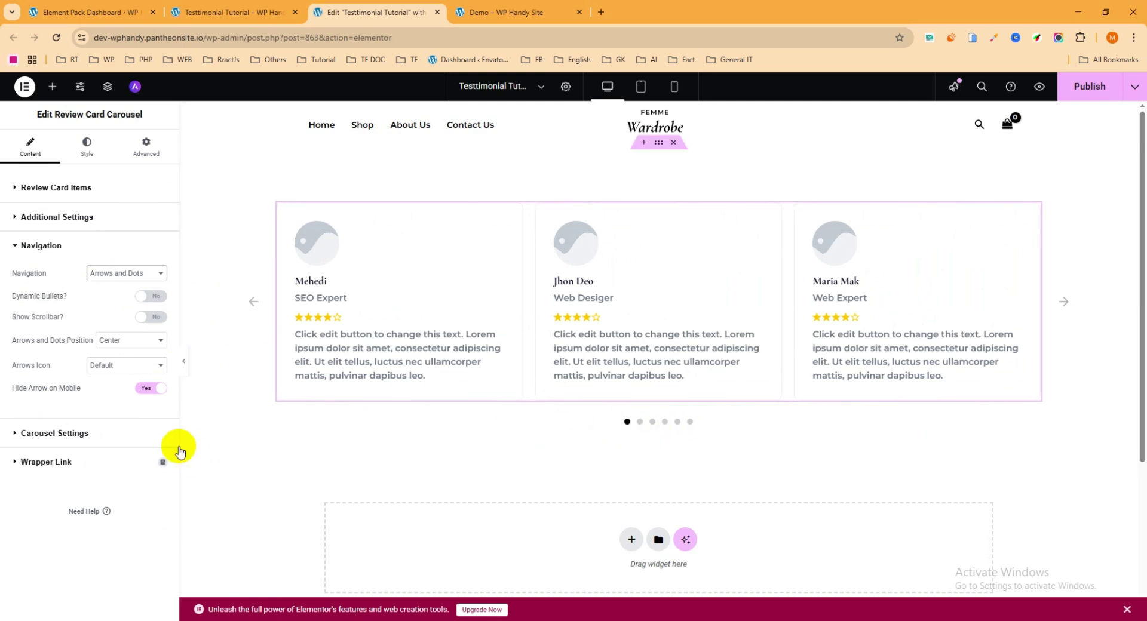
left_click(121, 345)
left_click(133, 341)
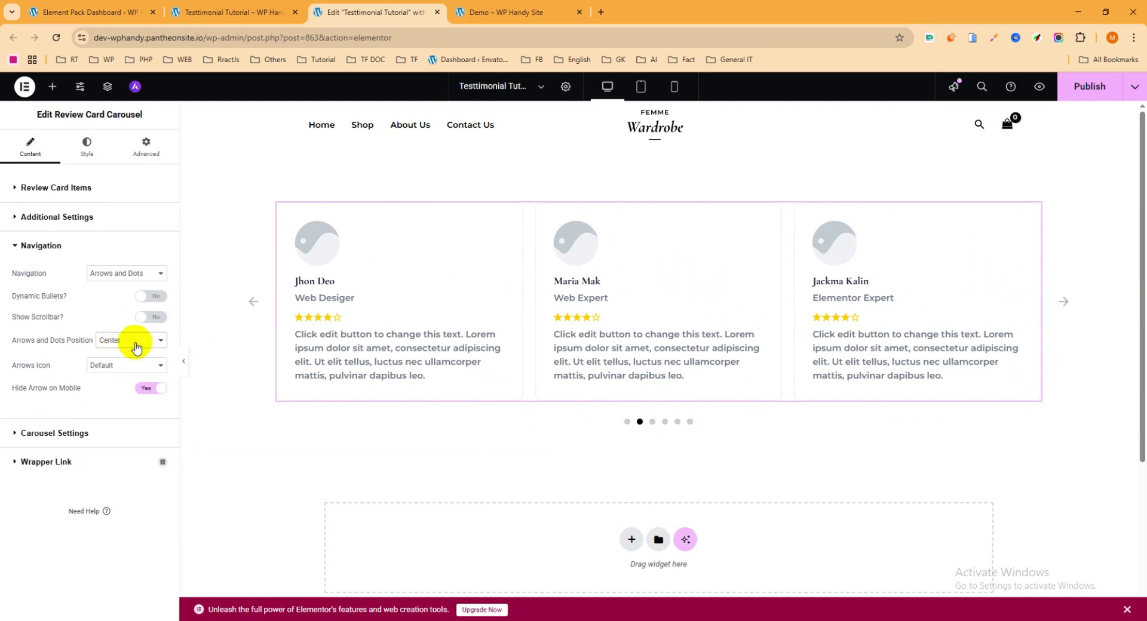
Set the carousel's autoplay speed to 3000 and keep Slides to Scroll at 1
left_click(55, 437)
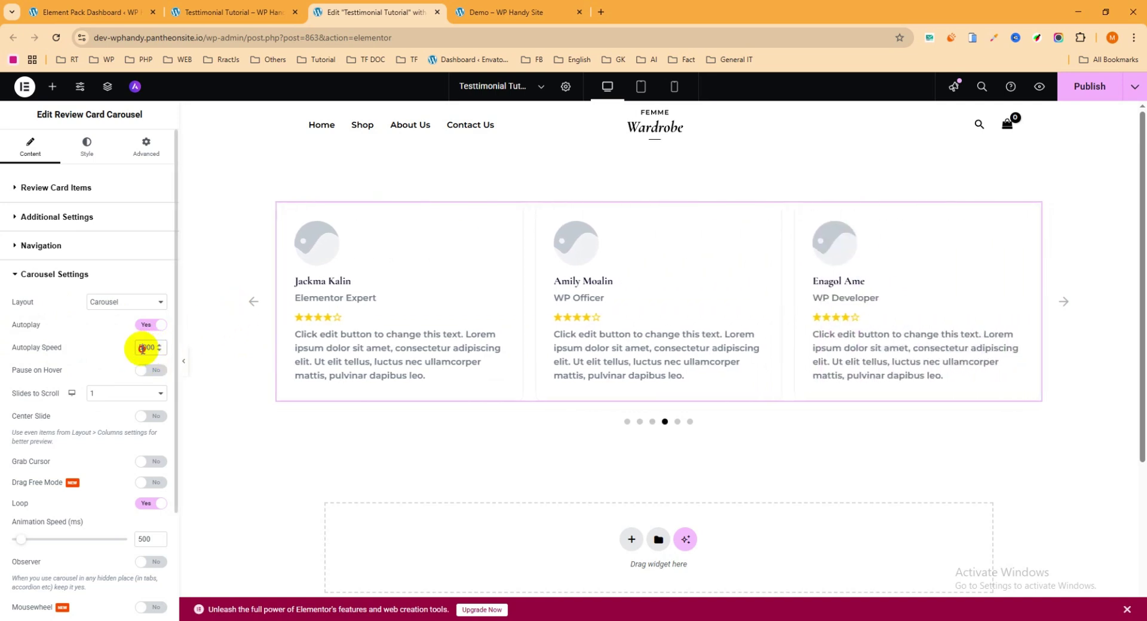
type("3")
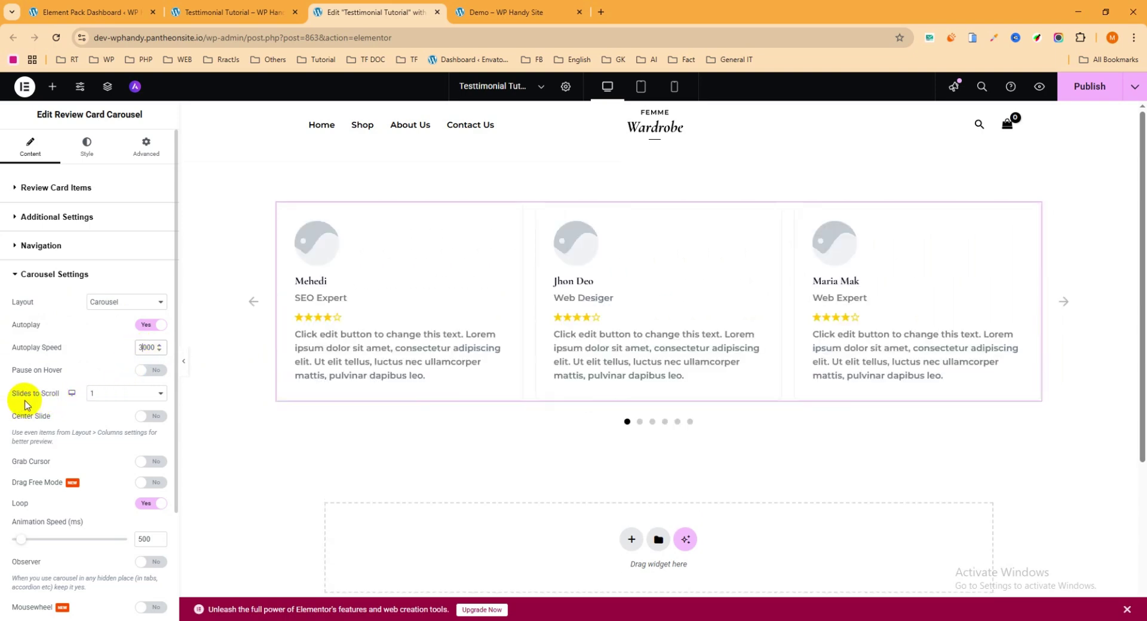
left_click(120, 394)
left_click(122, 395)
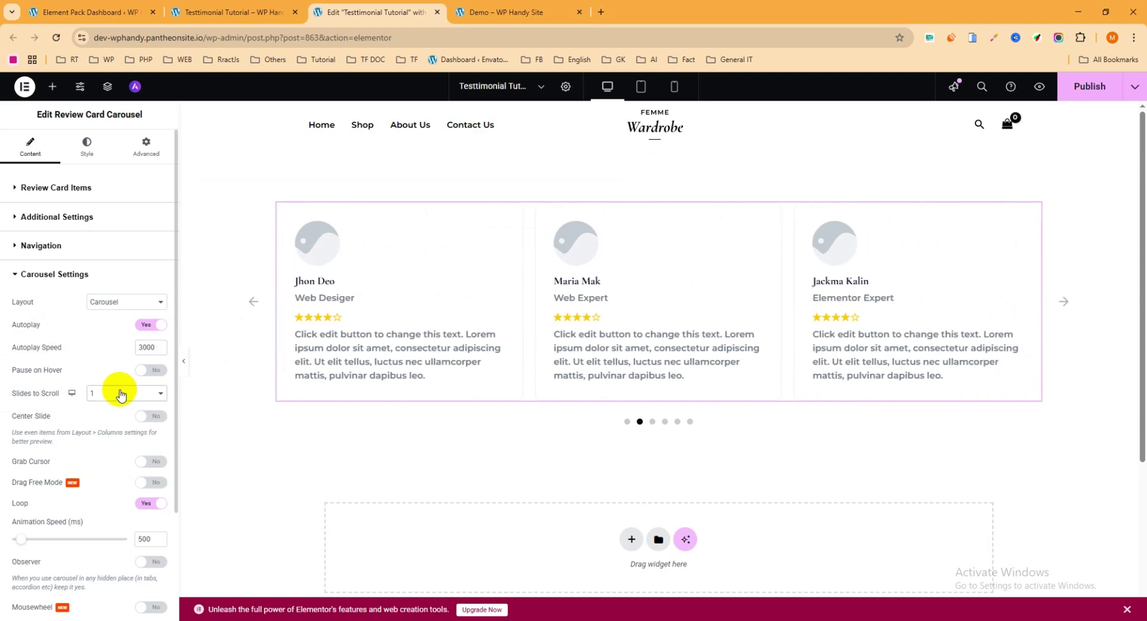
Enable the Show Hidden Item option in the carousel's settings
scroll(179, 335, "down", 2)
scroll(119, 454, "down", 2)
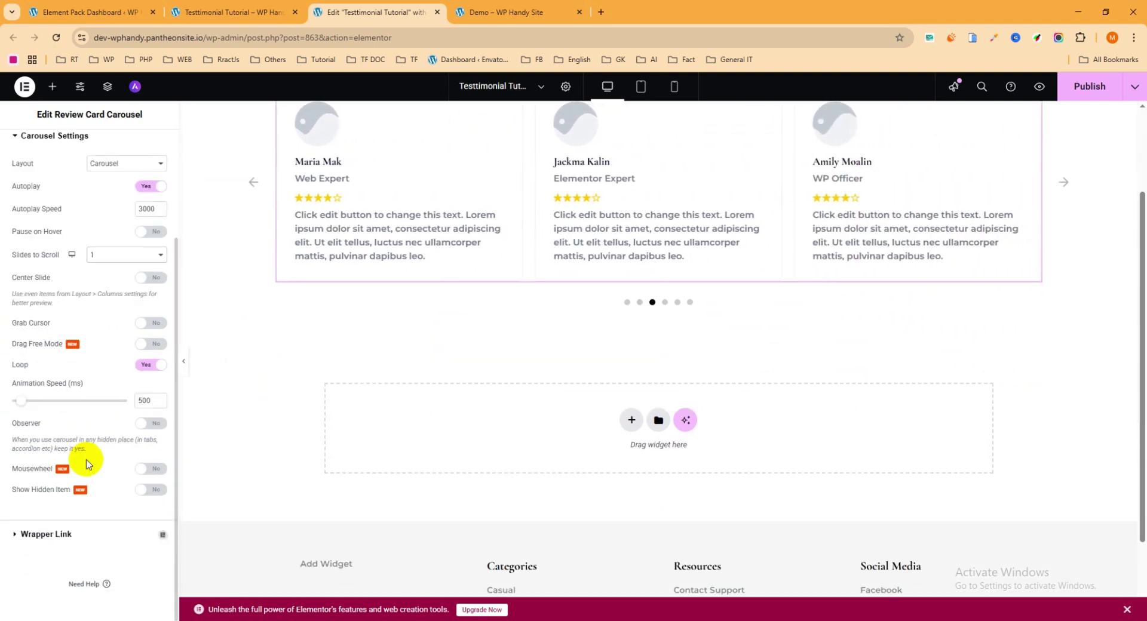
scroll(113, 418, "up", 2)
scroll(102, 436, "down", 2)
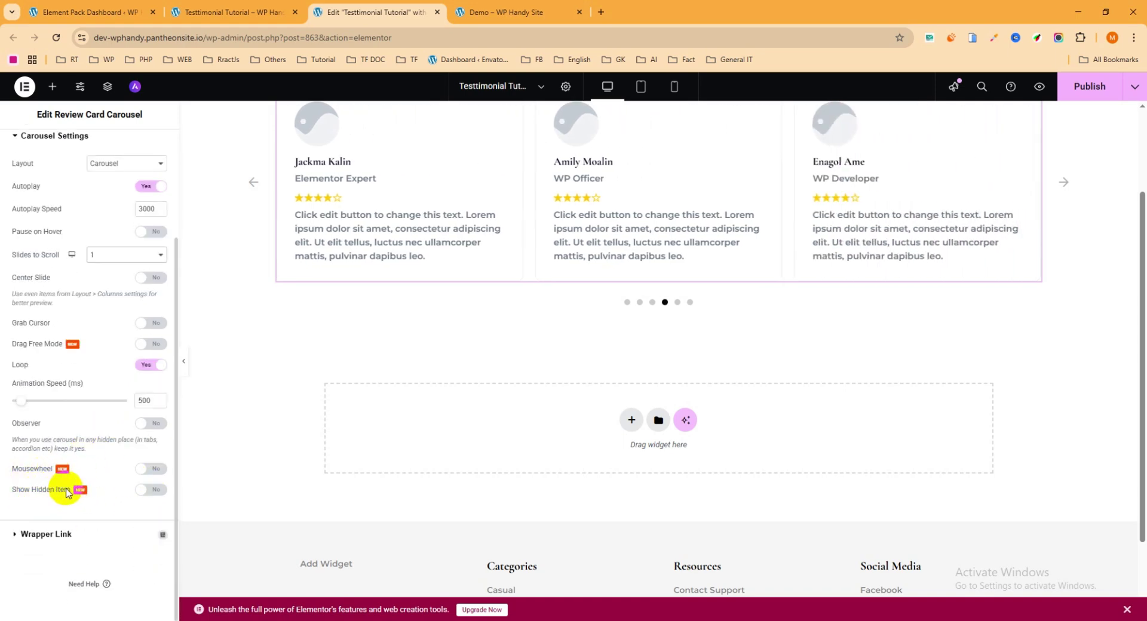
left_click(154, 491)
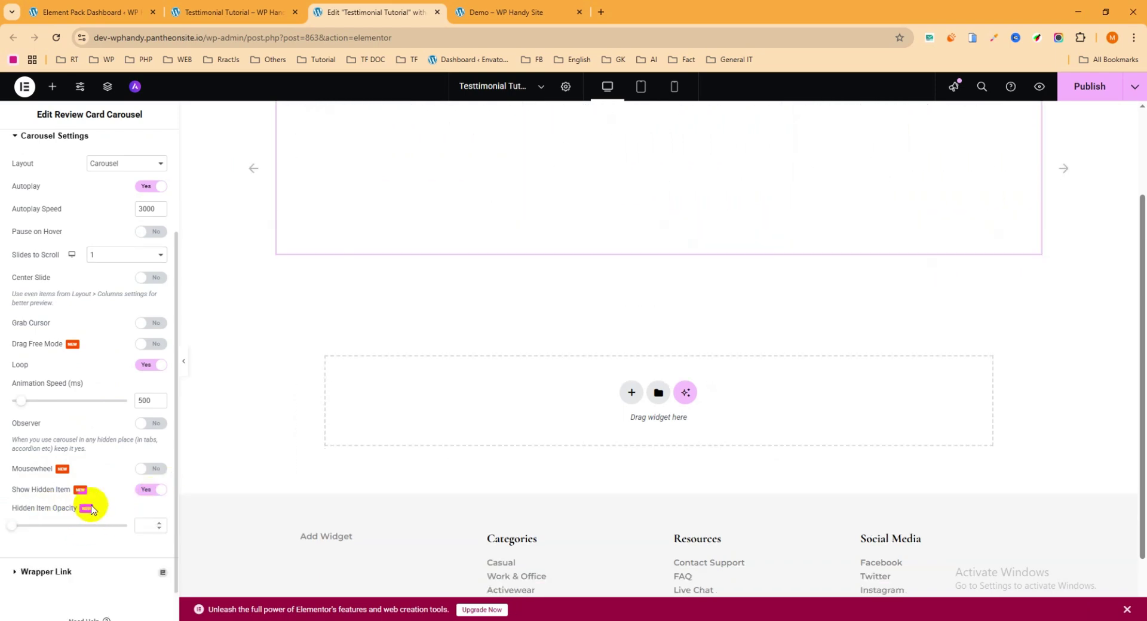
Check the carousel preview with its partly visible side cards, and disable the Show Hidden Item option
scroll(300, 293, "up", 2)
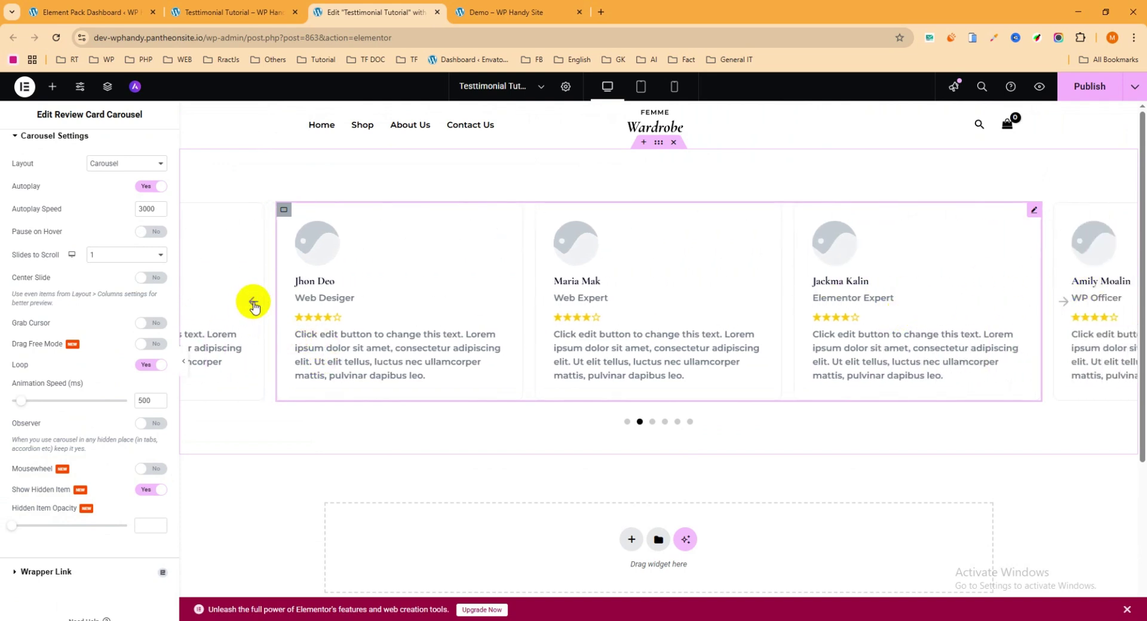
scroll(254, 306, "down", 1)
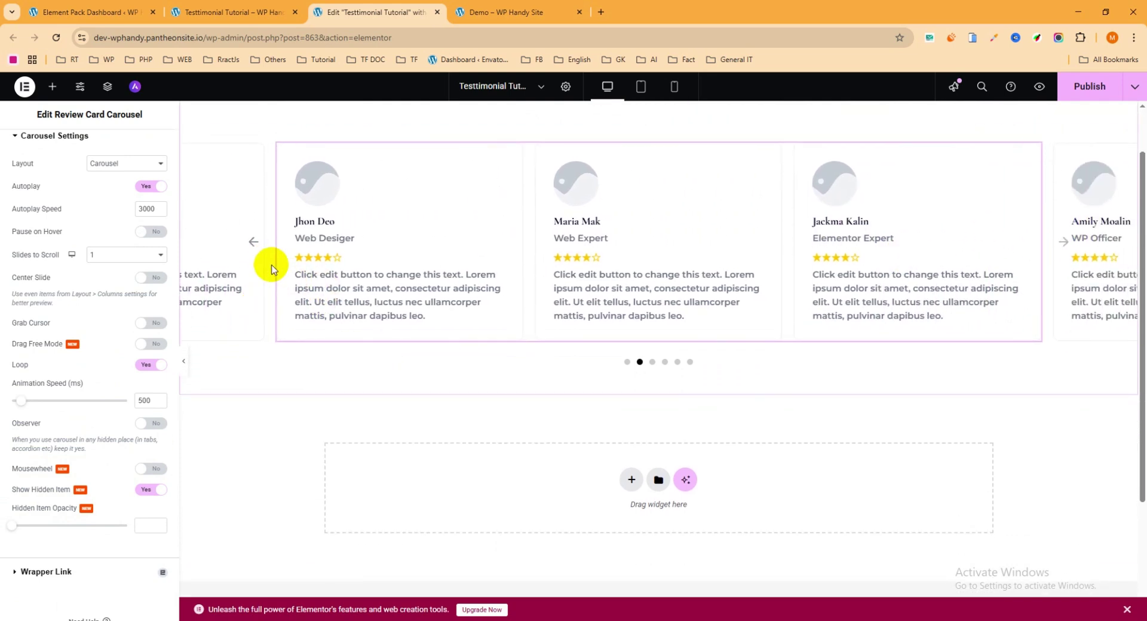
left_click(144, 490)
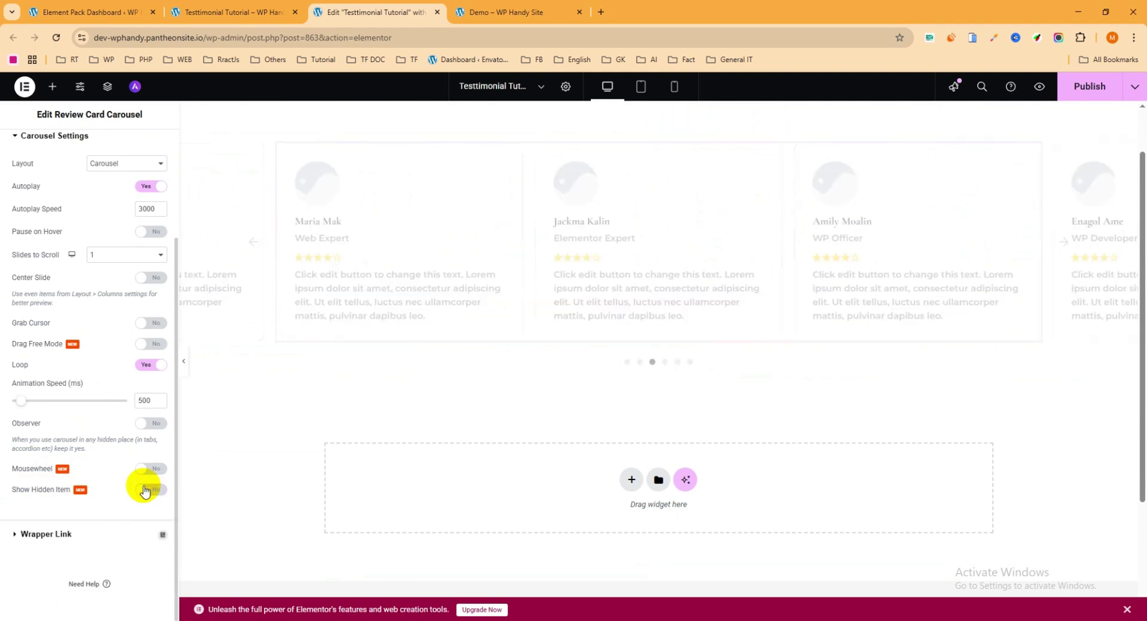
Publish the page, reload its live version to check the review card carousel, and return to the editor
left_click(1097, 93)
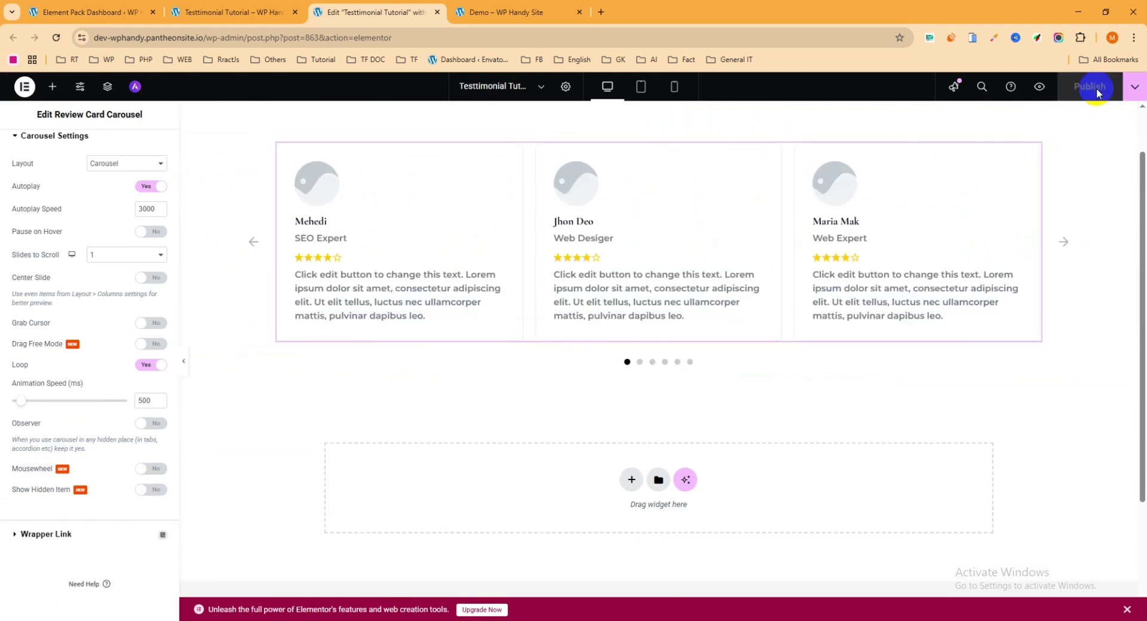
left_click(223, 13)
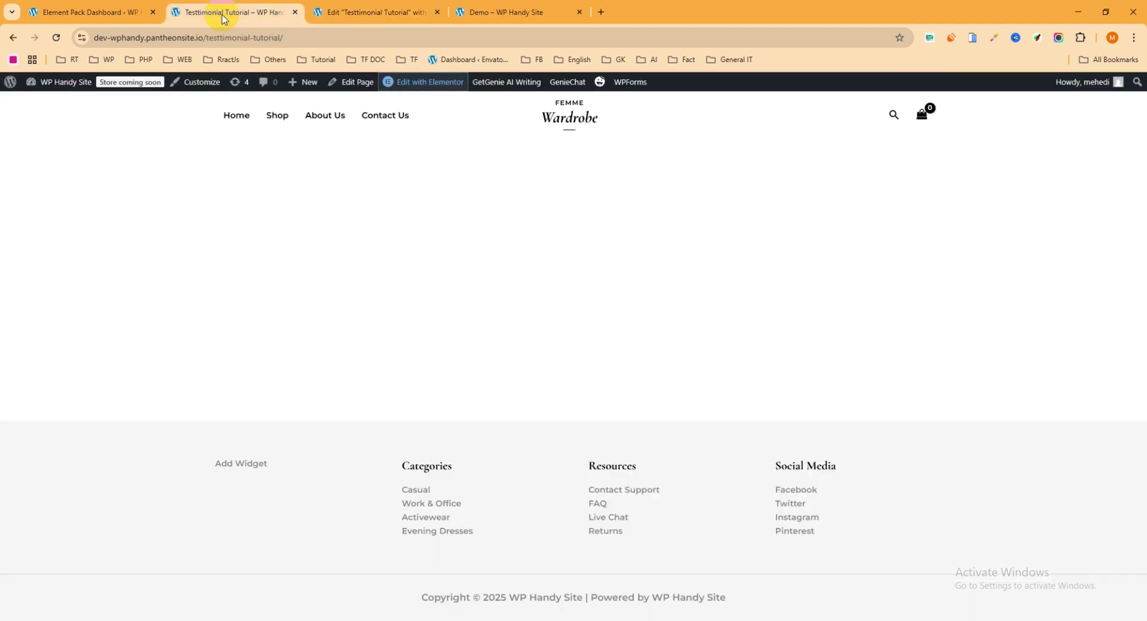
left_click(54, 39)
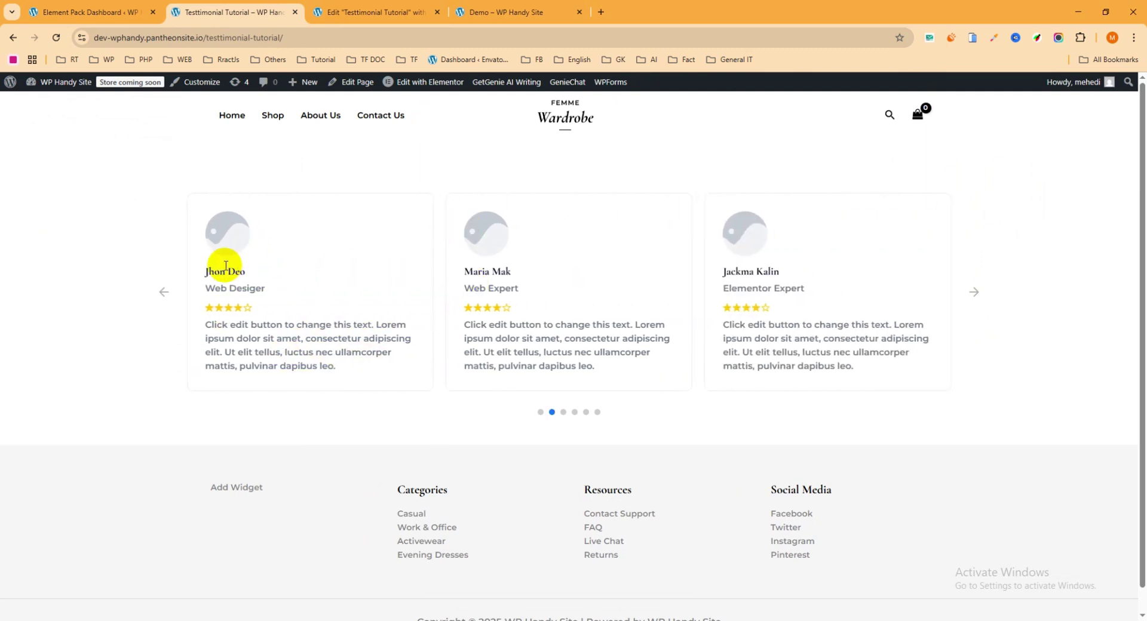
left_click(383, 10)
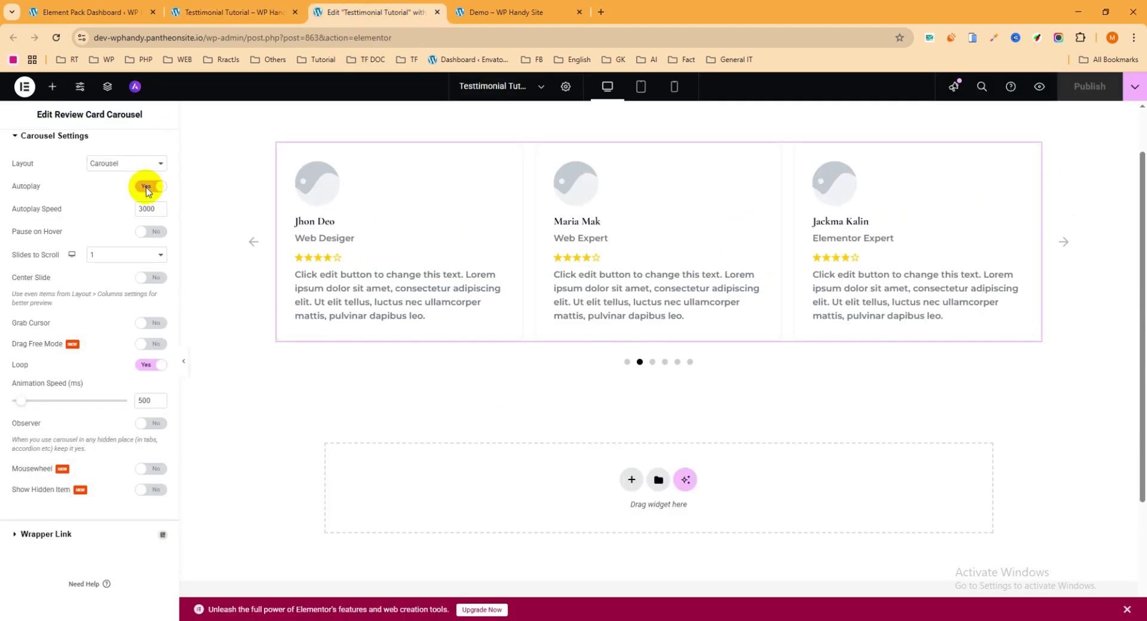
Set the first review card's image to bg-09.jpg from the media library
scroll(63, 233, "up", 3)
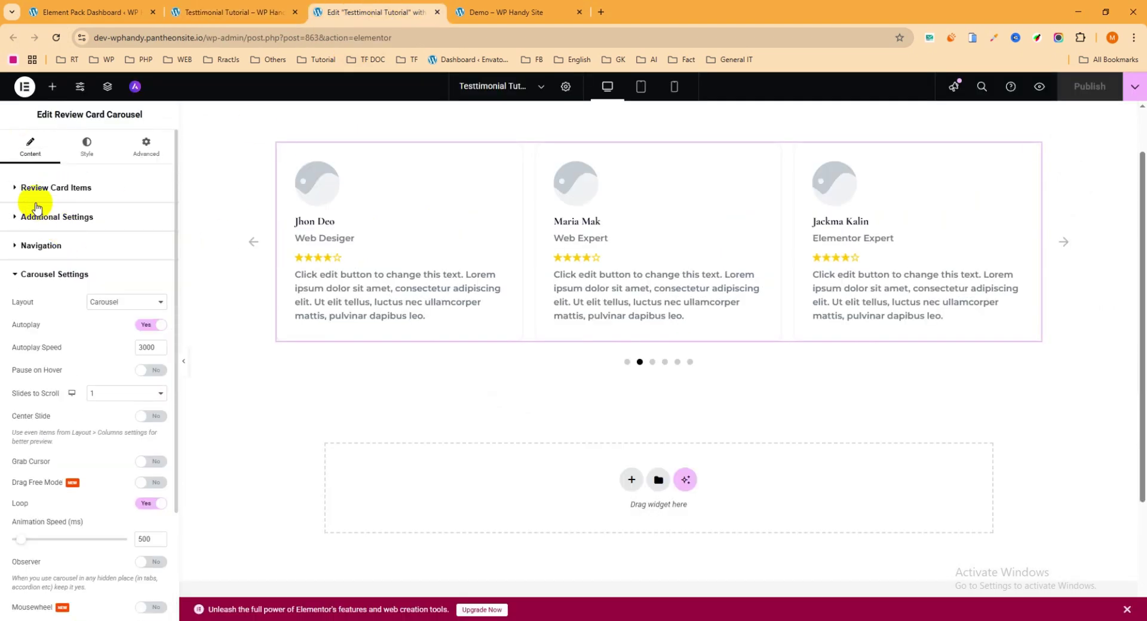
left_click(61, 189)
left_click(61, 236)
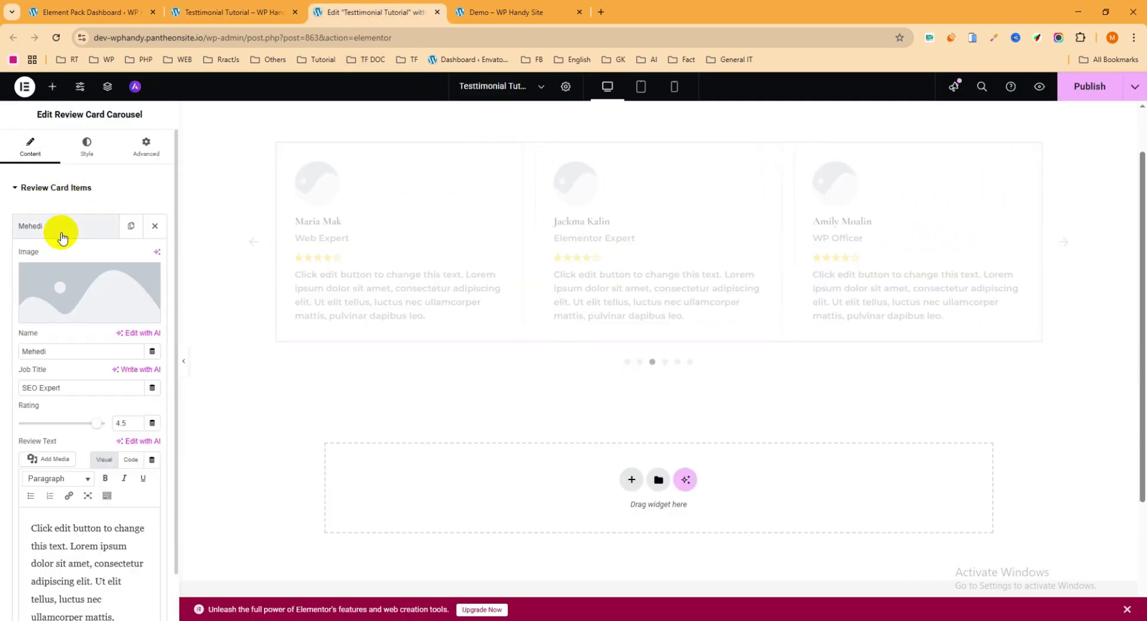
left_click(72, 281)
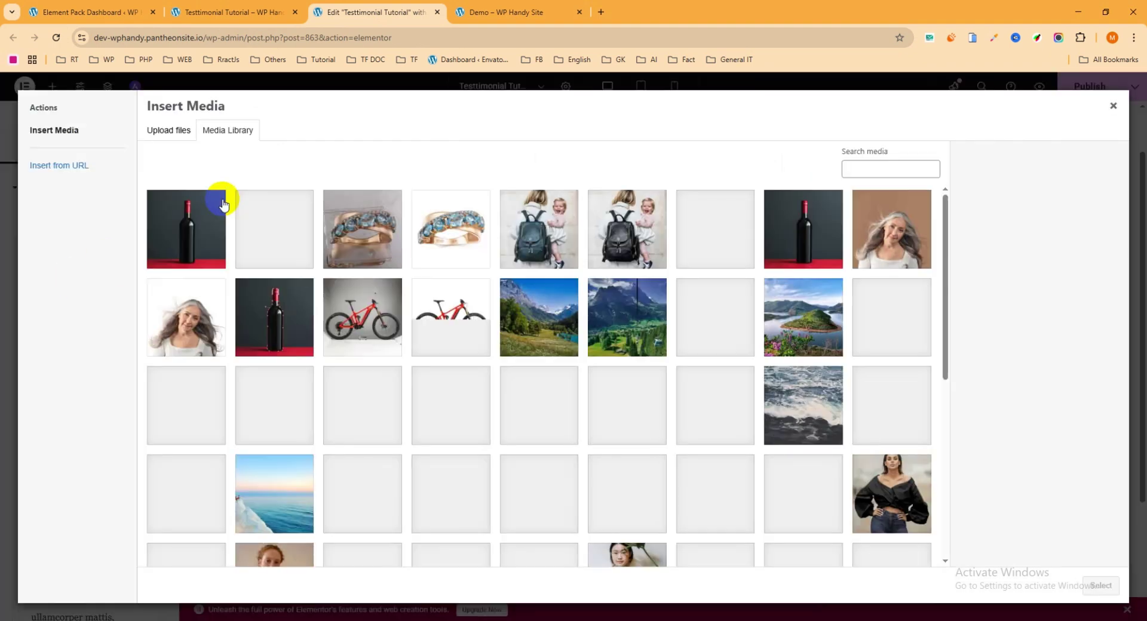
scroll(249, 291, "down", 3)
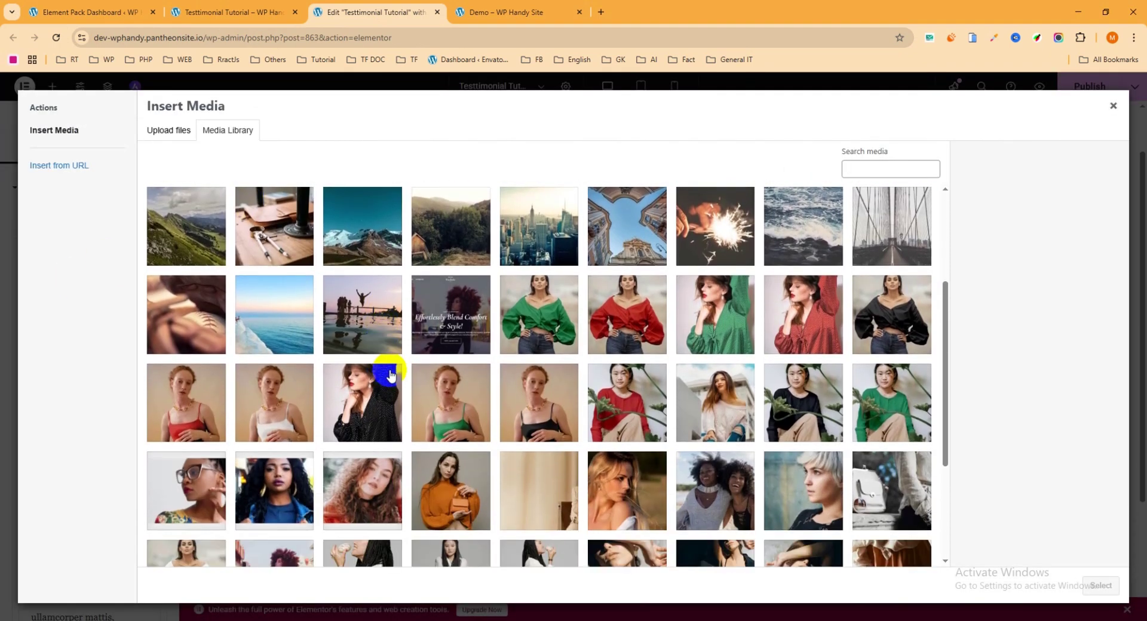
left_click(273, 487)
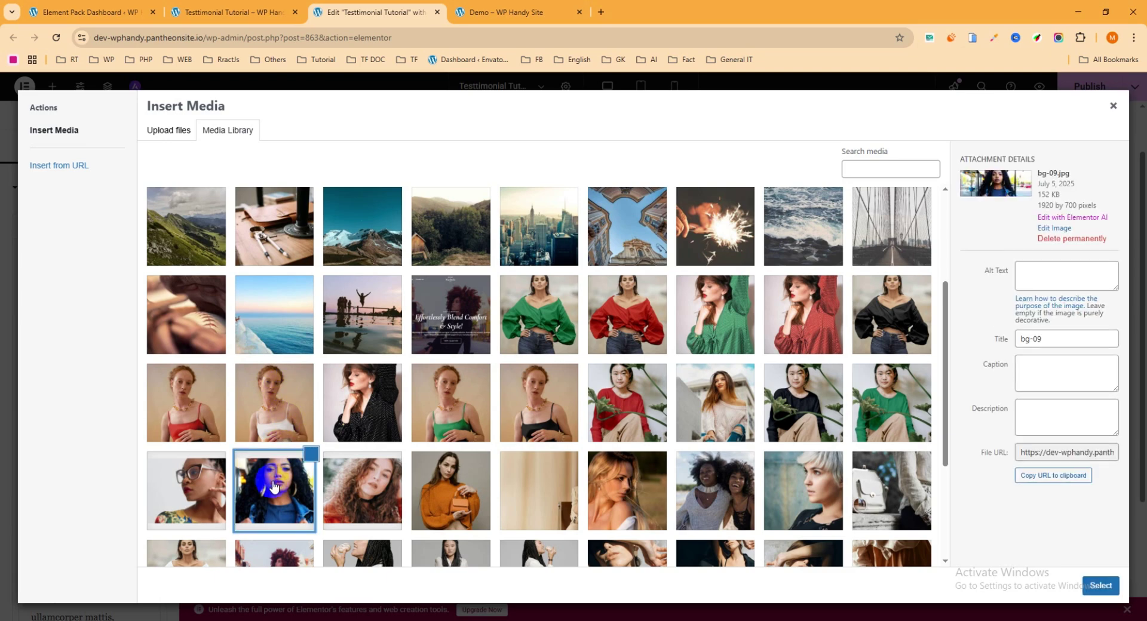
left_click(1102, 586)
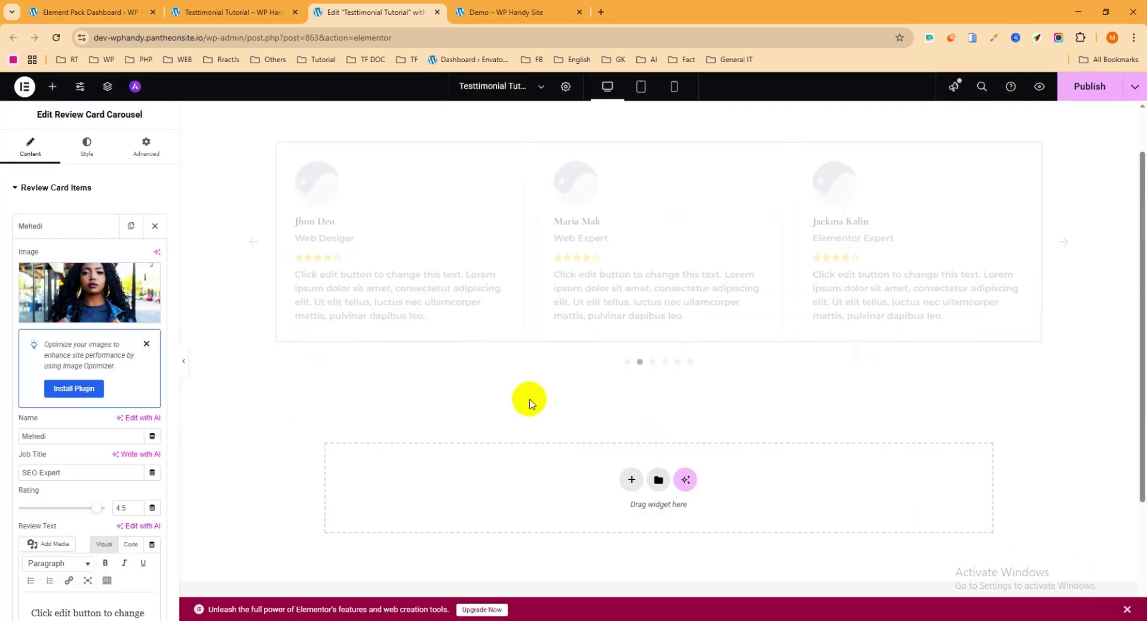
left_click(80, 228)
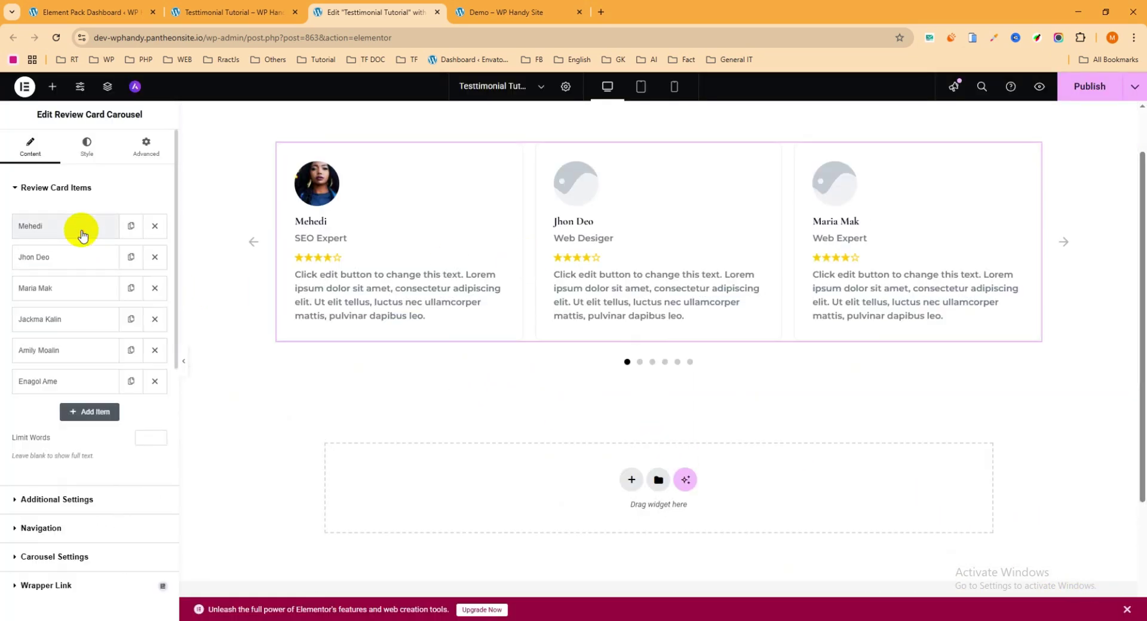
Set the second review card's image to the grey-haired woman's portrait on a brown background from the media library
left_click(80, 257)
left_click(83, 300)
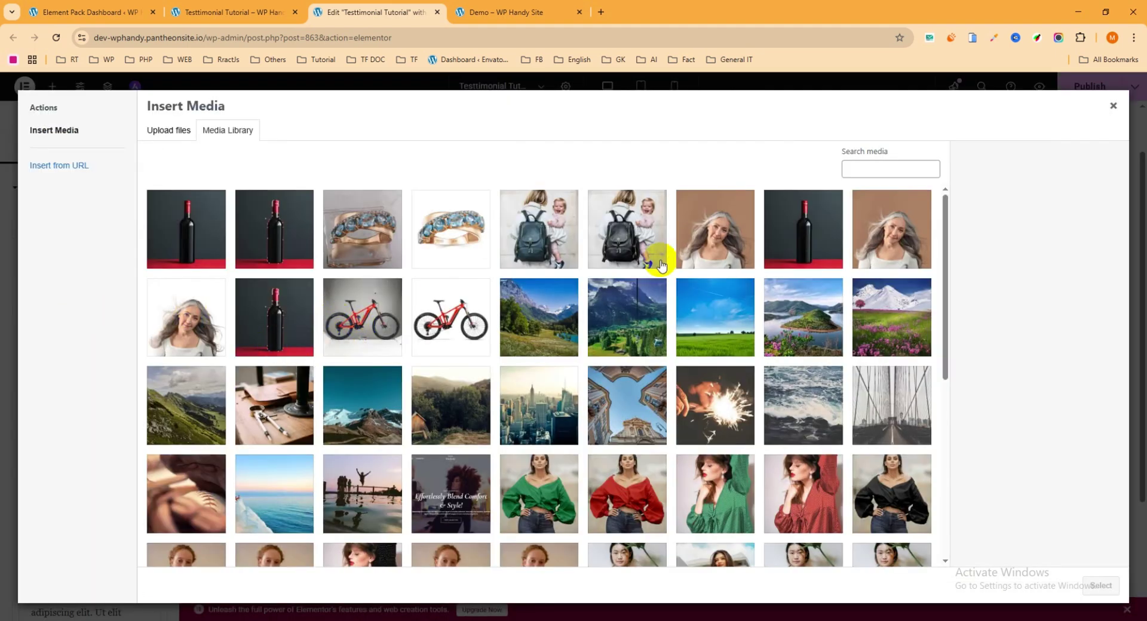
left_click(699, 248)
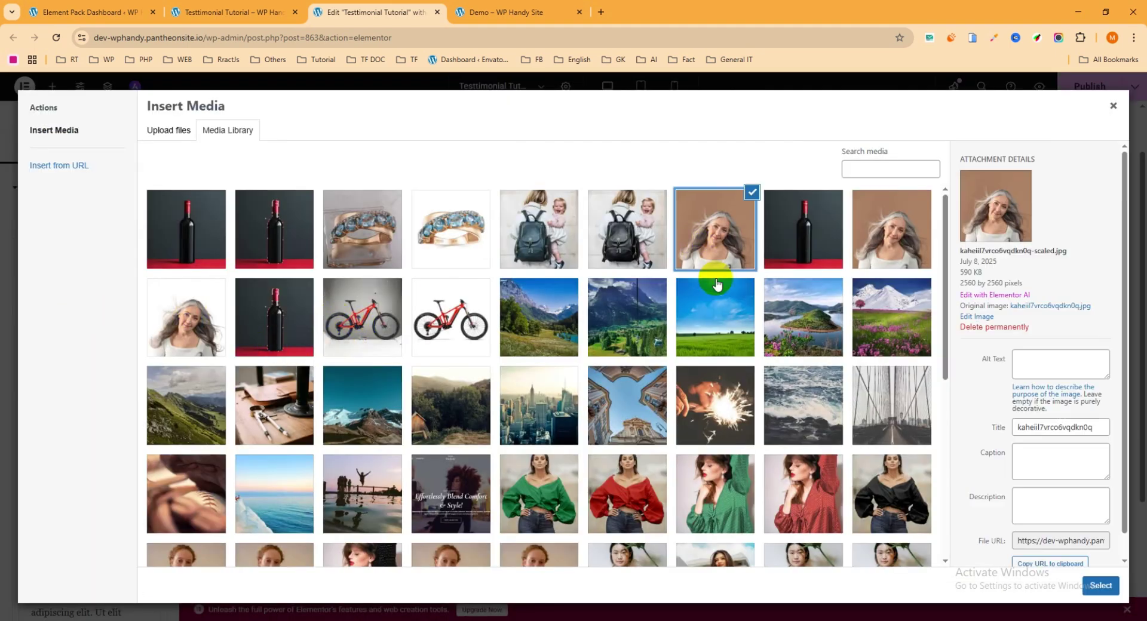
left_click(1104, 585)
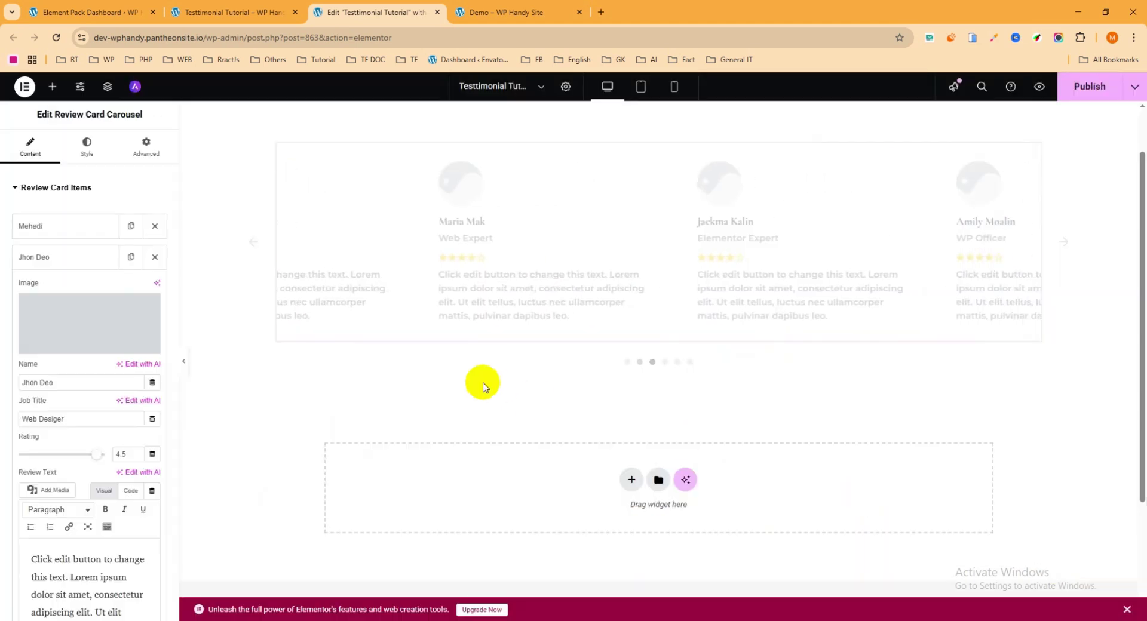
left_click(69, 257)
Set the third review card's image to img-06-a-black.jpg from the media library
left_click(80, 291)
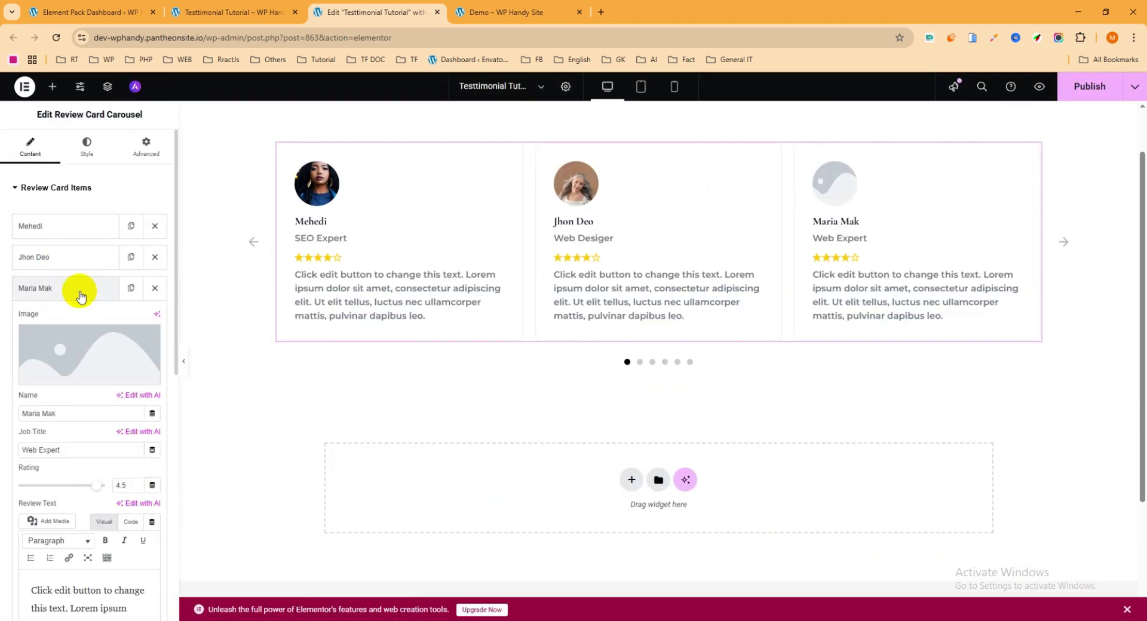
left_click(87, 338)
scroll(389, 412, "down", 3)
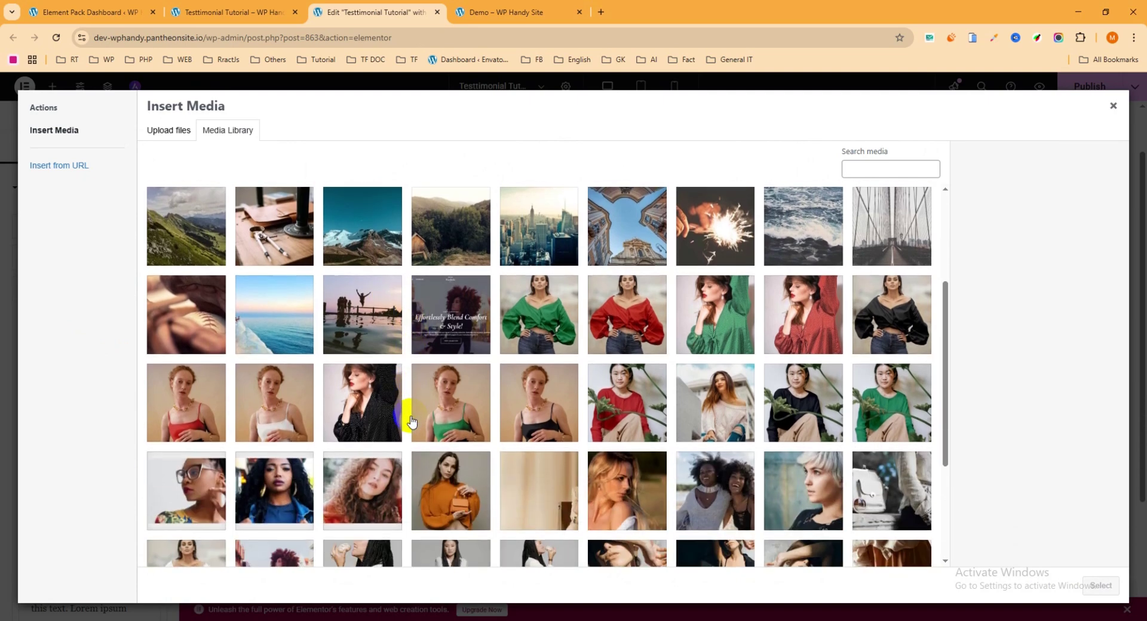
left_click(364, 413)
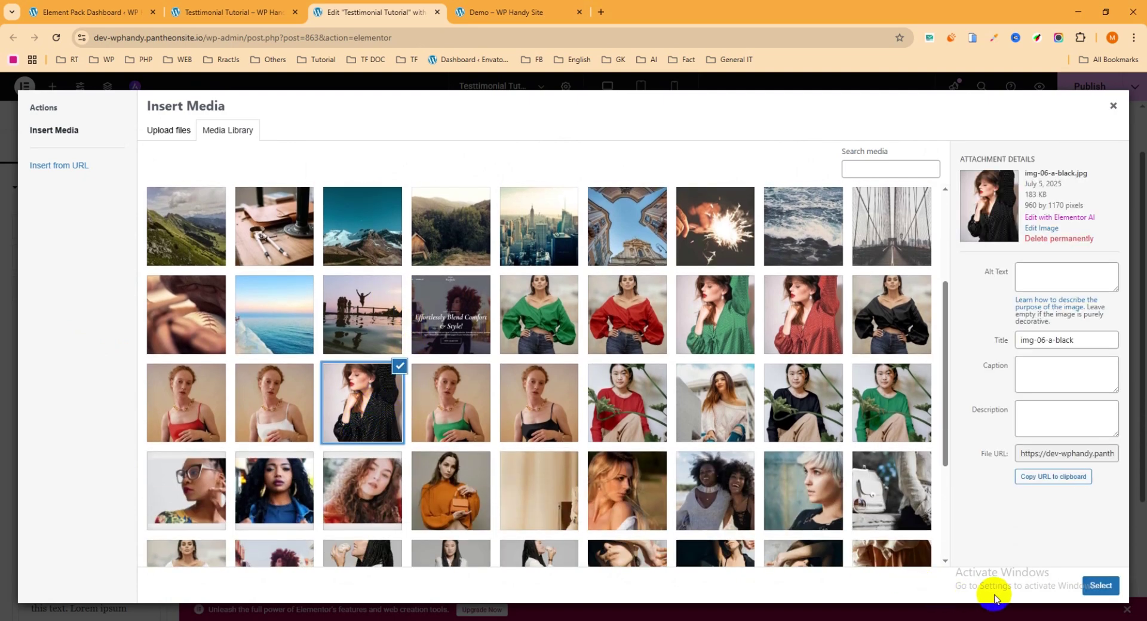
left_click(1101, 586)
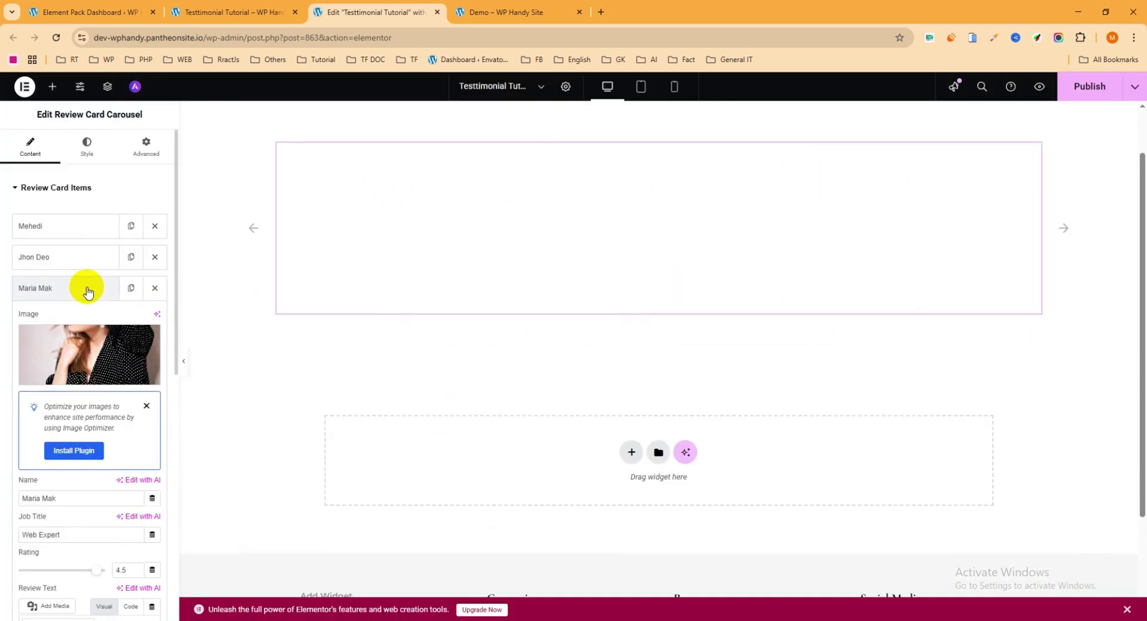
left_click(84, 289)
Set the fourth review card's image to the profile portrait of the woman with short platinum hair from the media library
left_click(86, 320)
left_click(84, 365)
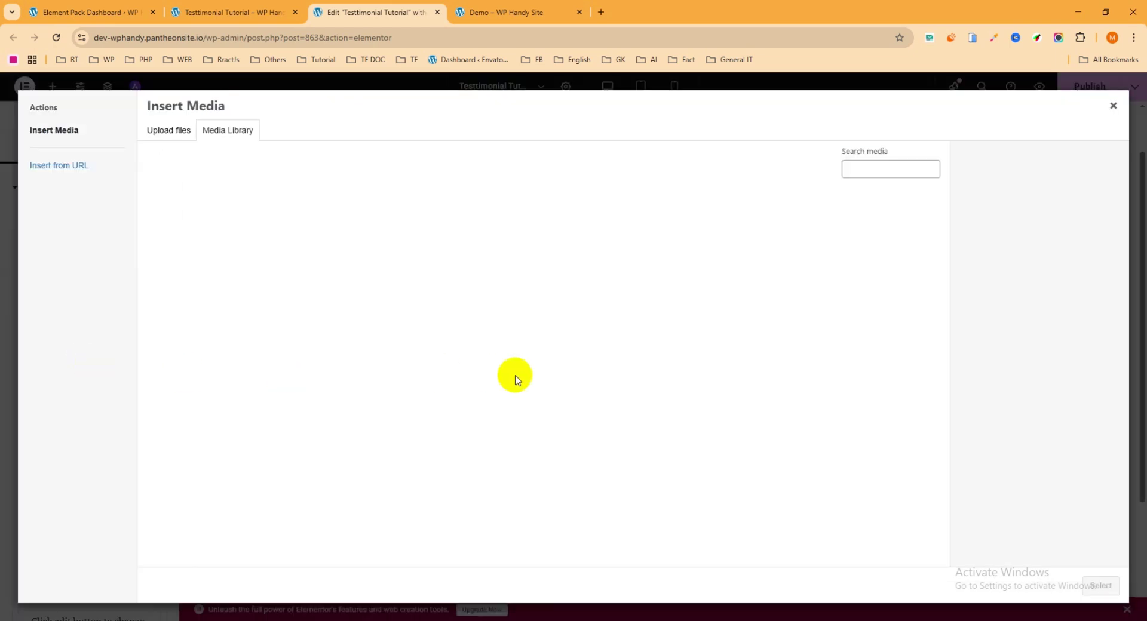
scroll(711, 392, "down", 6)
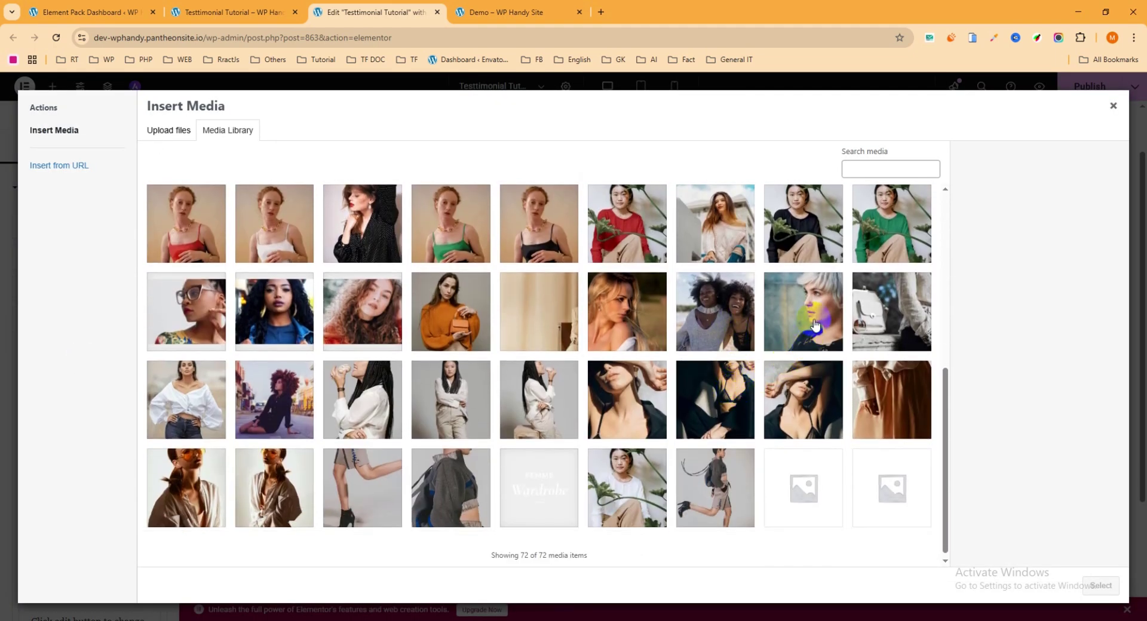
left_click(815, 326)
left_click(1100, 586)
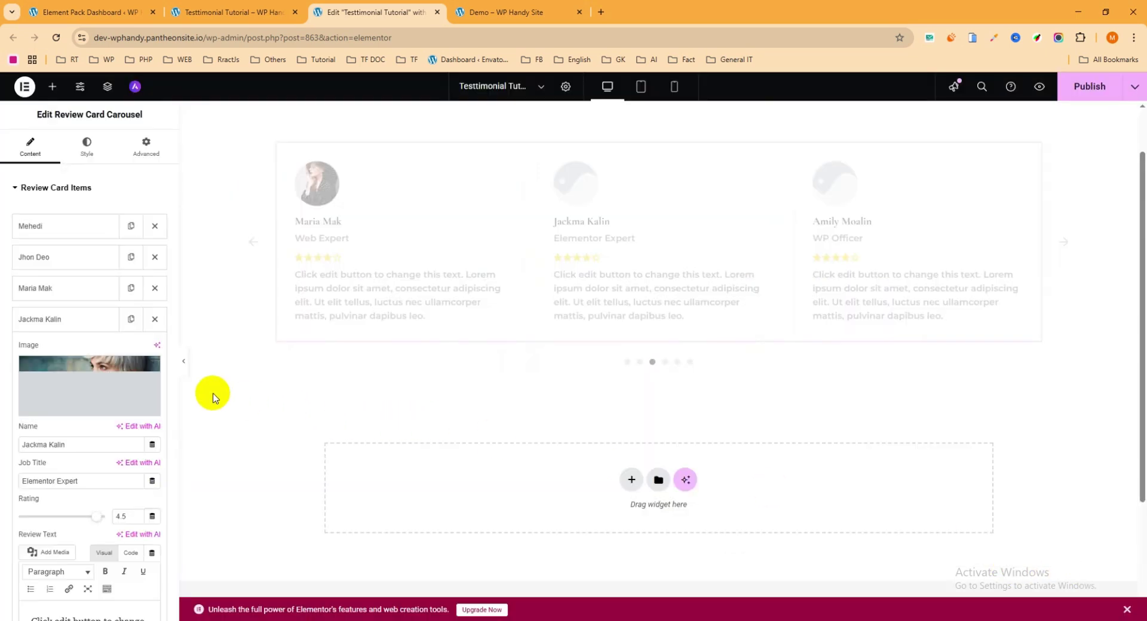
left_click(87, 320)
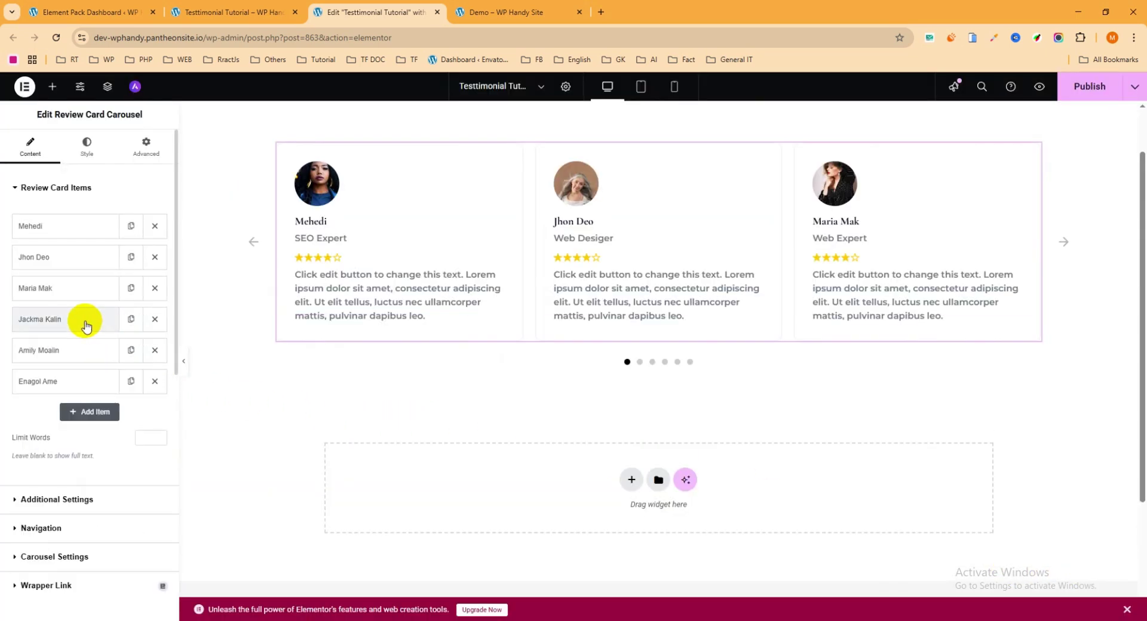
Delete the fifth and sixth review cards, which still use placeholder images
left_click(156, 352)
left_click(155, 354)
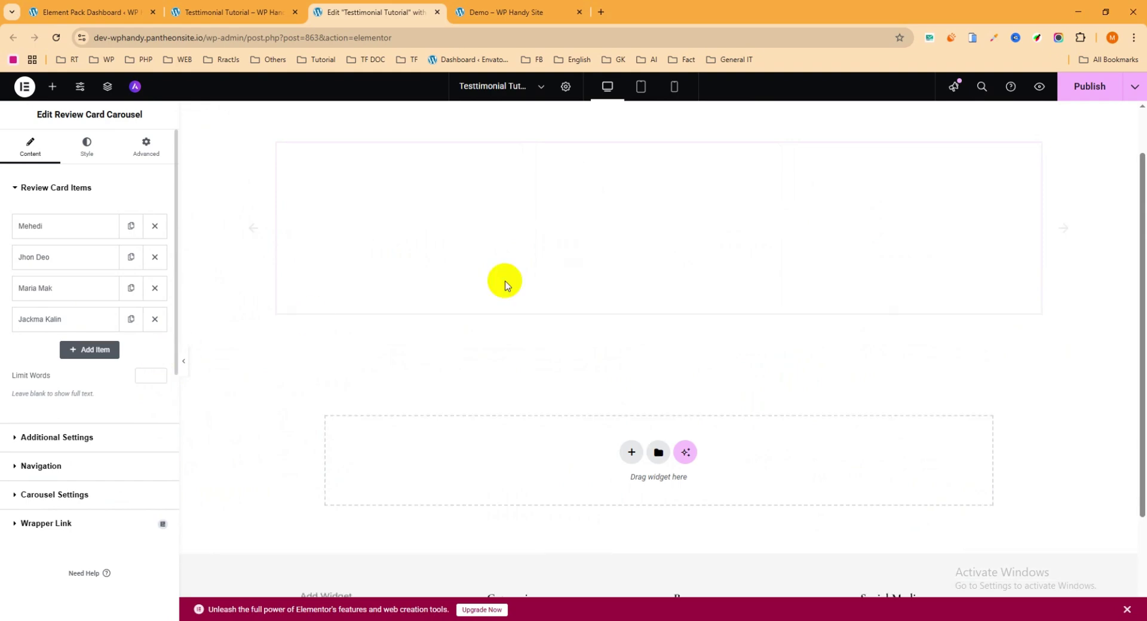
Publish the four-card carousel and check its images on the live page before returning to the editor
left_click(1080, 90)
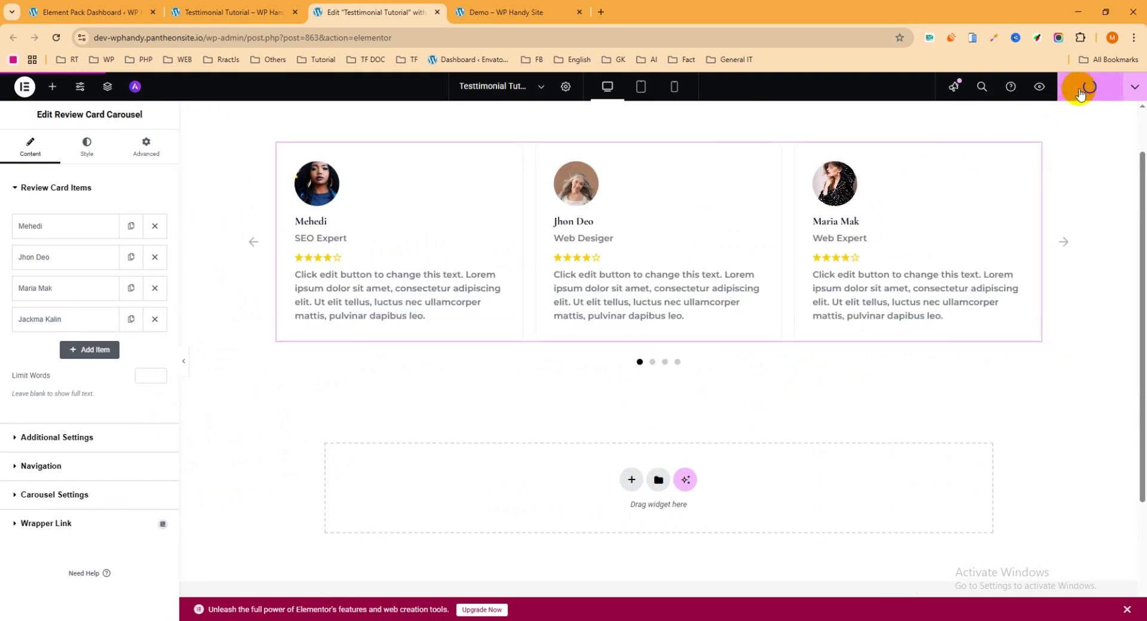
left_click(233, 12)
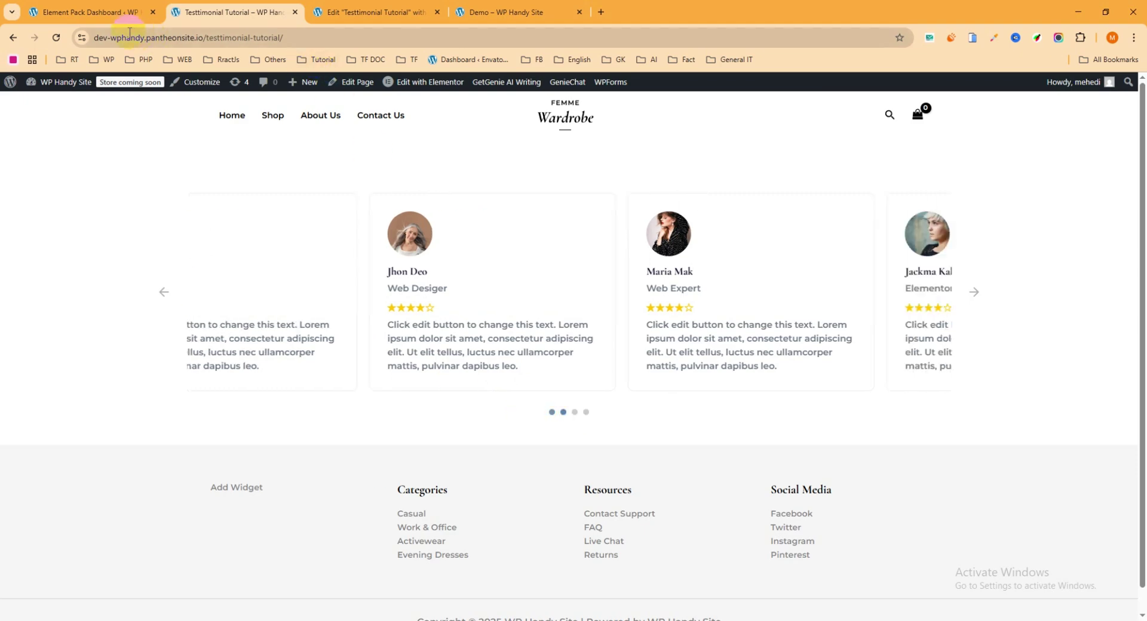
left_click(376, 13)
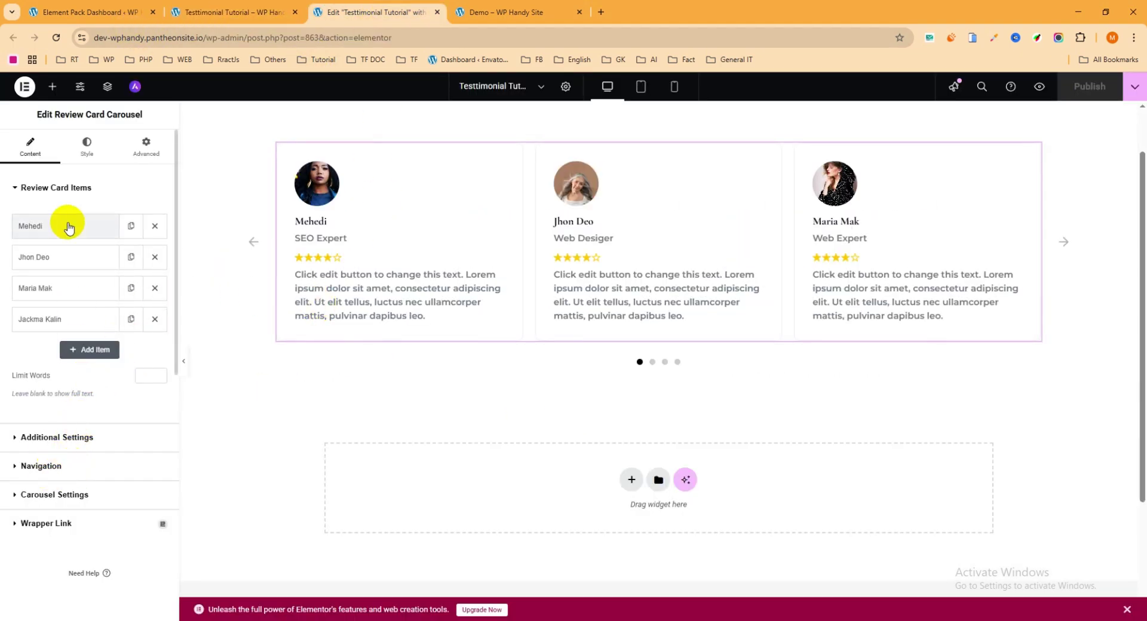
Look through the review card carousel's style options for the items and the image
left_click(87, 146)
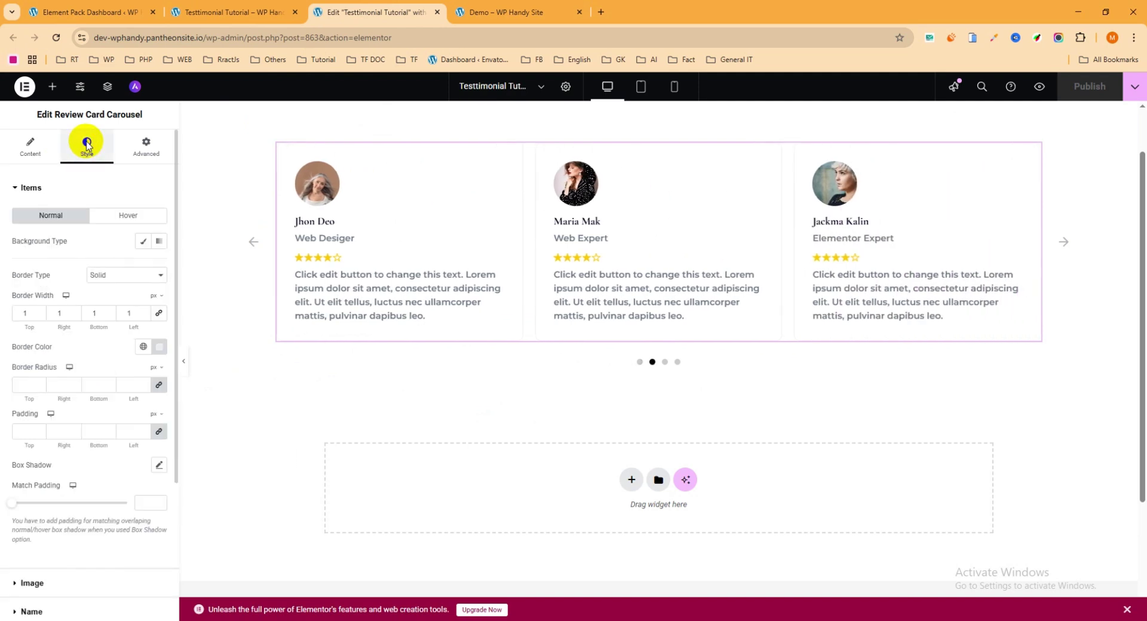
scroll(68, 365, "down", 3)
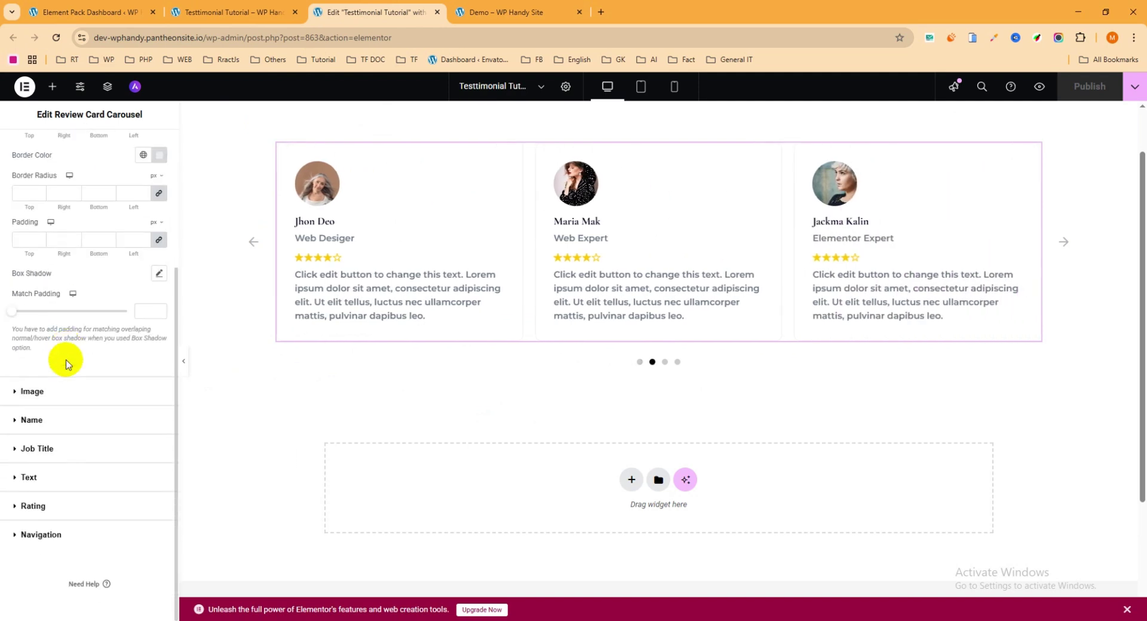
left_click(42, 445)
left_click(46, 217)
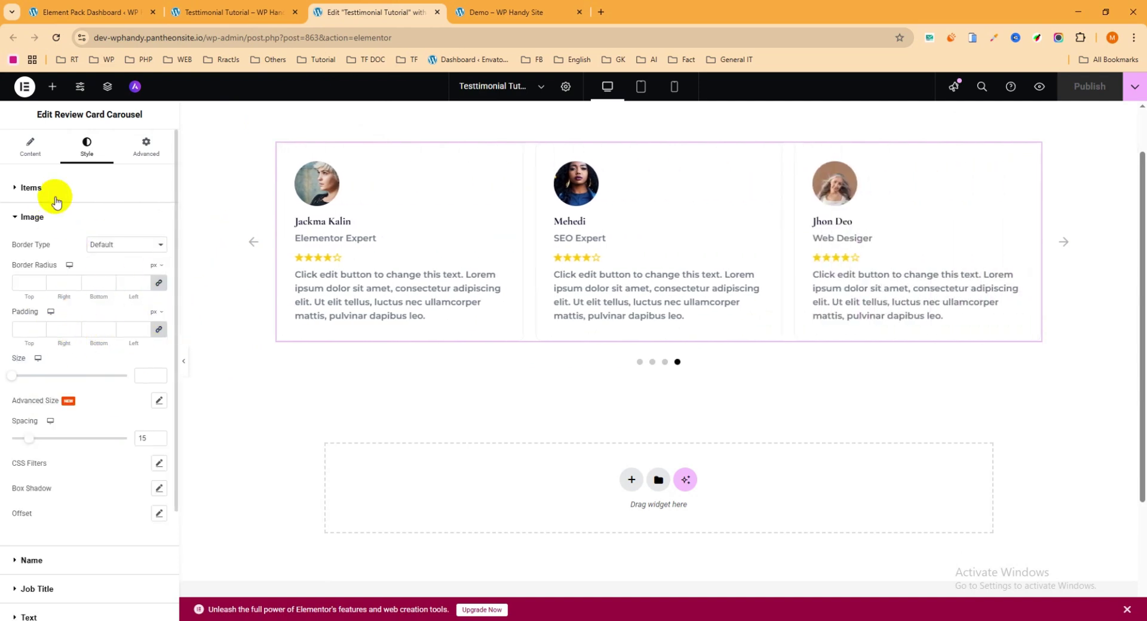
Look through the review card carousel's navigation options and its additional settings for layout, rating, text and image
left_click(33, 148)
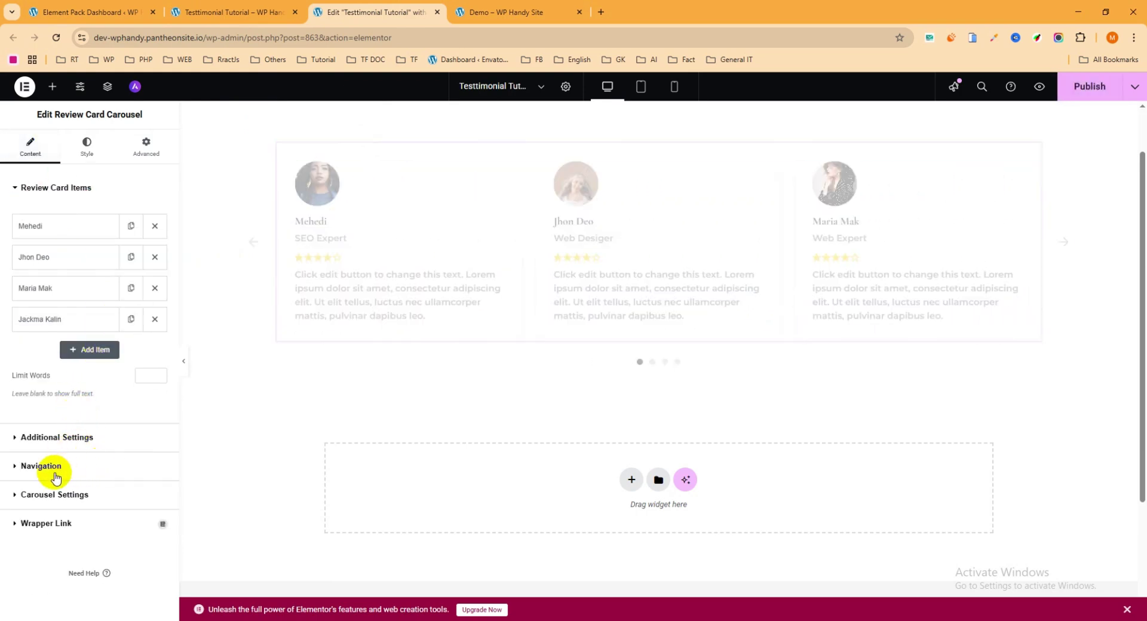
left_click(30, 469)
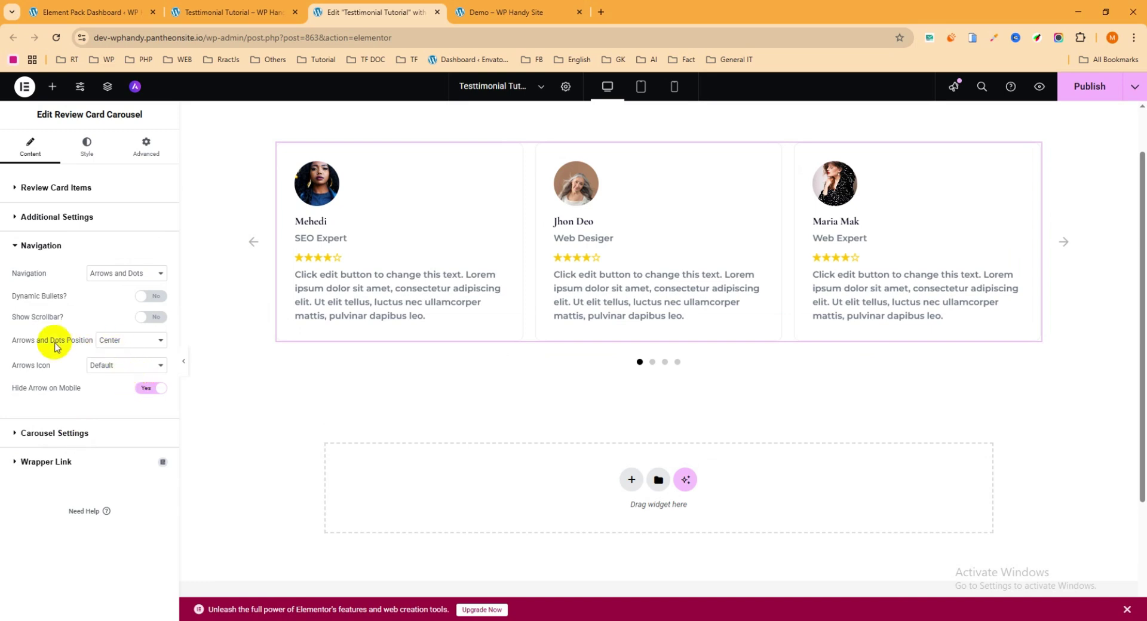
left_click(43, 218)
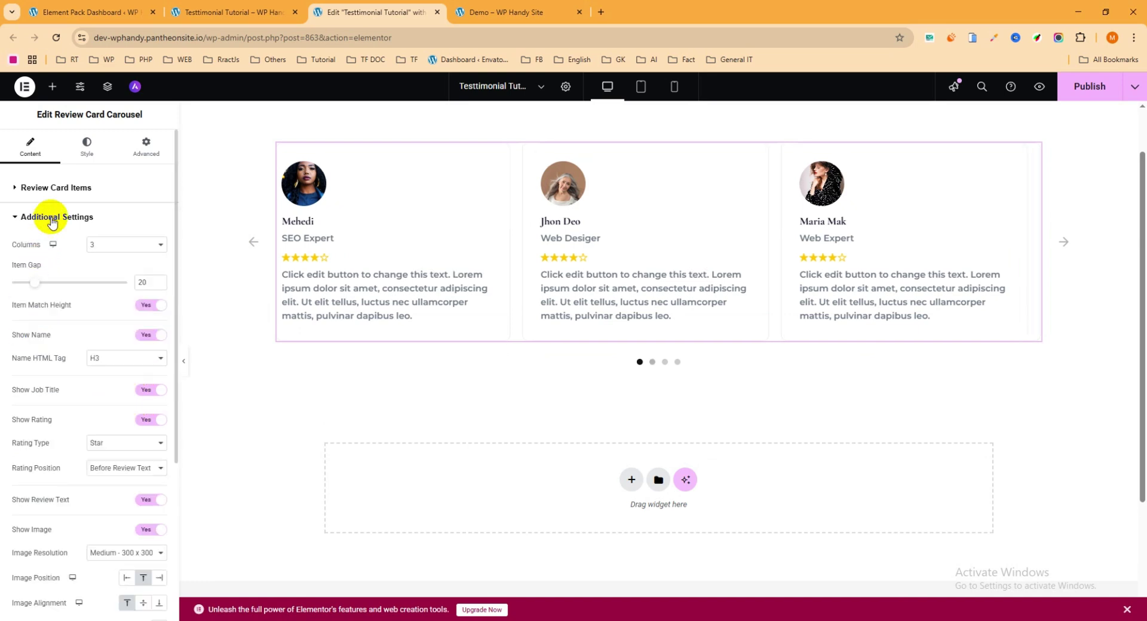
scroll(99, 361, "down", 2)
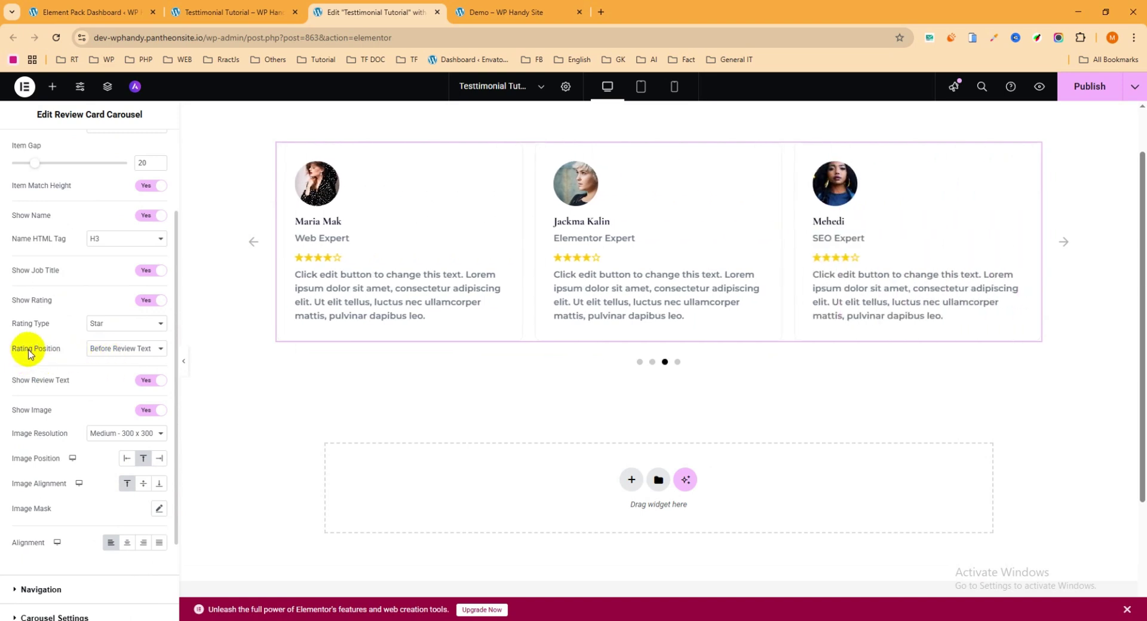
scroll(47, 353, "up", 2)
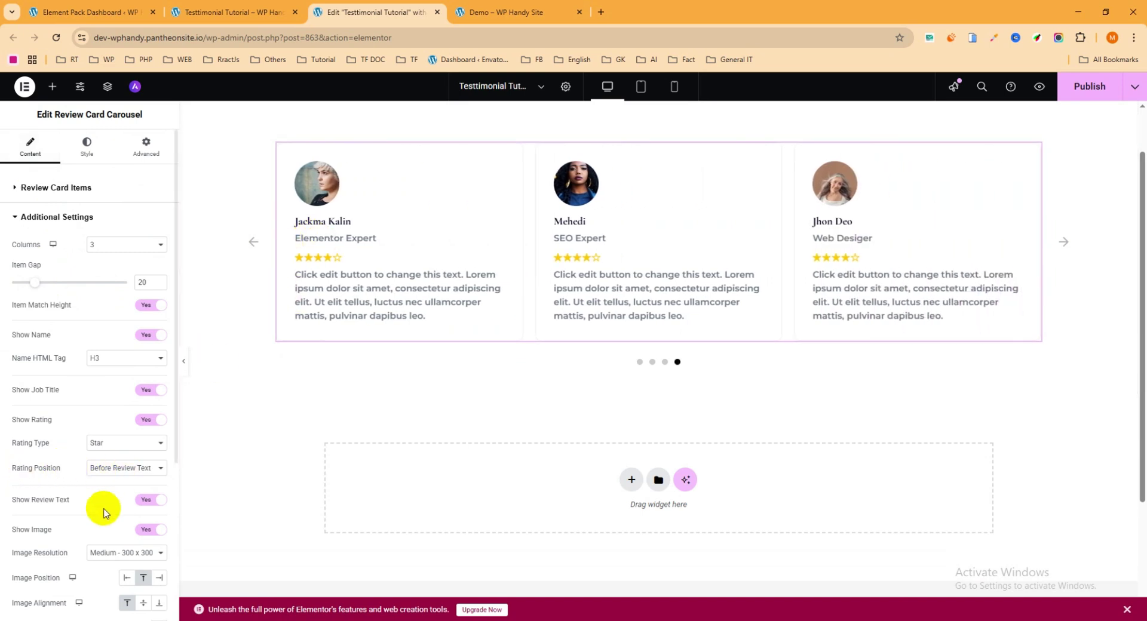
Try the After Review Text rating position on the review cards and restore Before Review Text
left_click(104, 469)
left_click(103, 496)
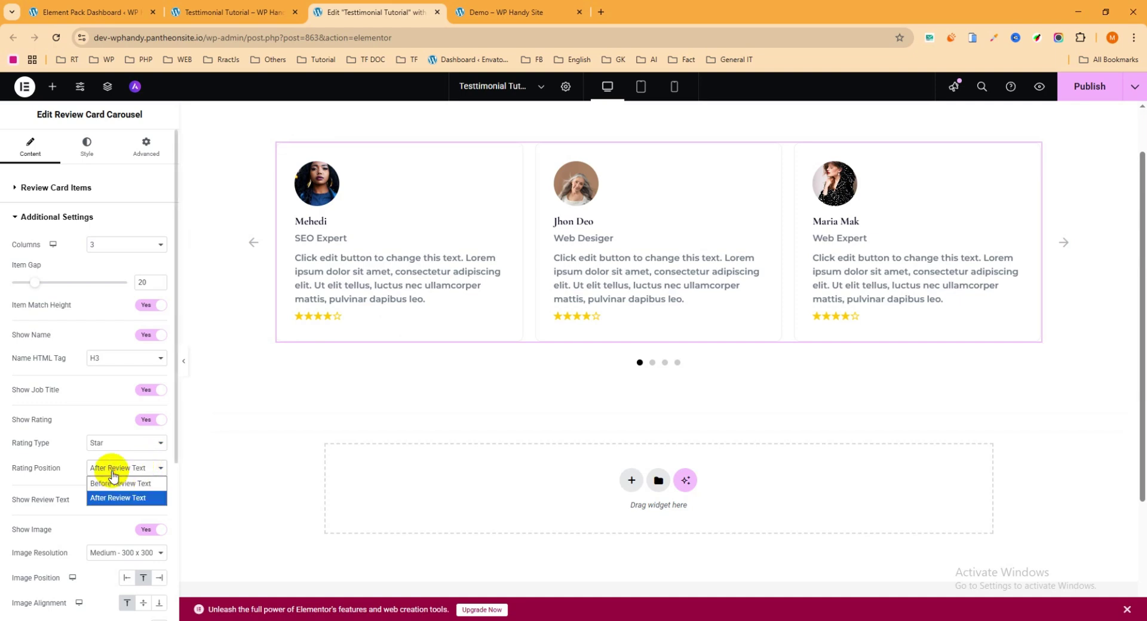
left_click(117, 489)
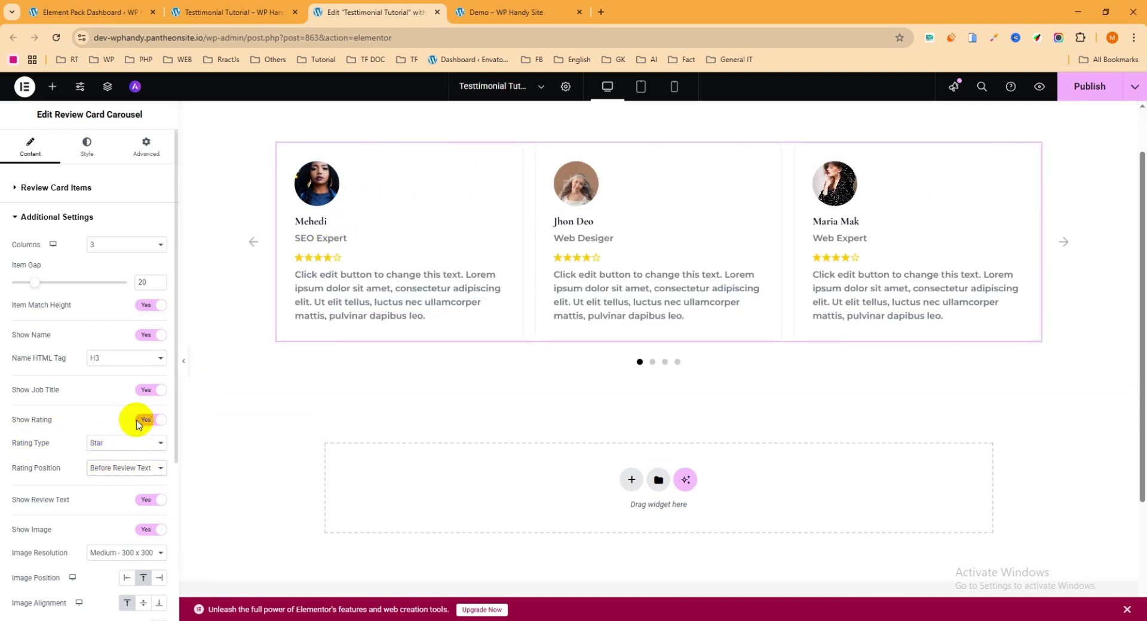
Try the Number rating type on the review cards and restore the Star type
left_click(116, 444)
left_click(110, 472)
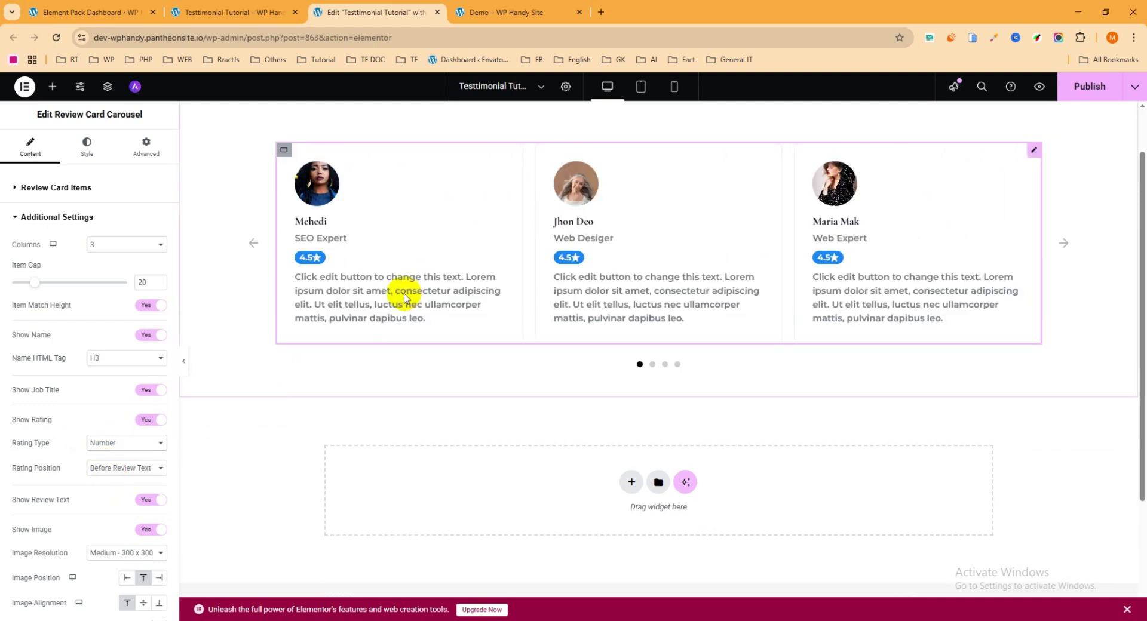
left_click(113, 442)
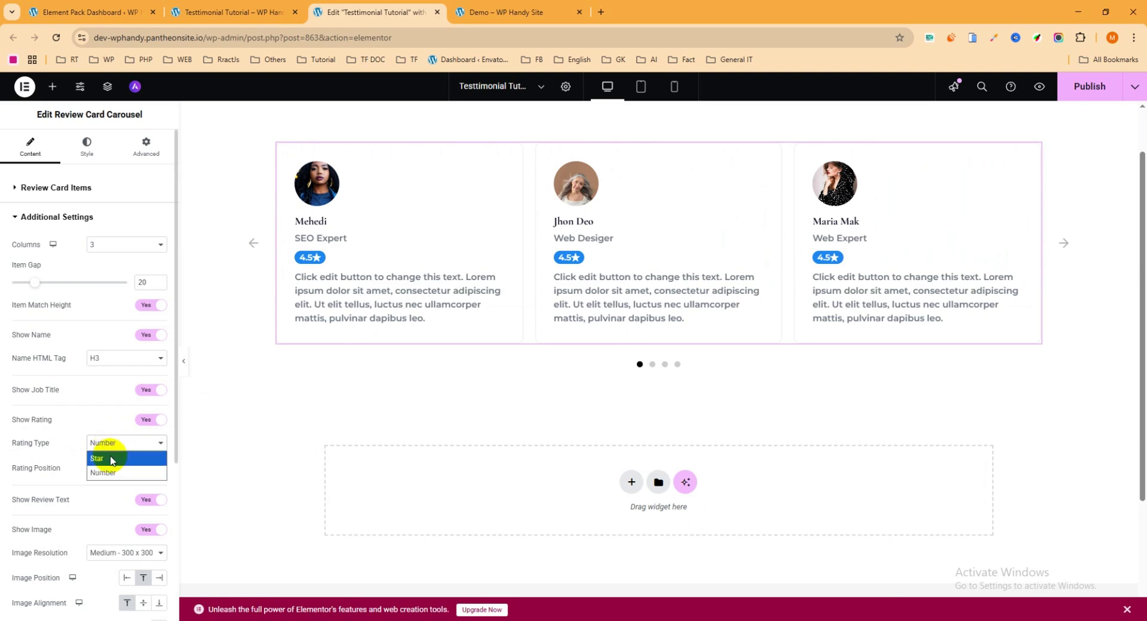
left_click(108, 458)
Examine the rating's style options for the review card carousel, including colors, margin, size and spacing
left_click(87, 147)
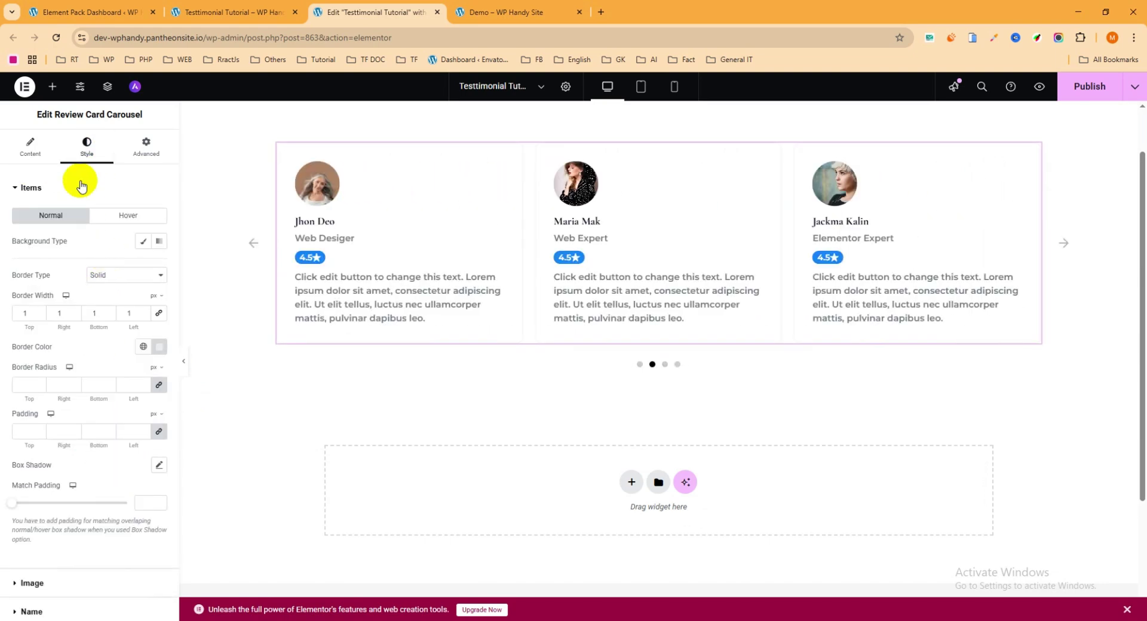
scroll(95, 418, "down", 3)
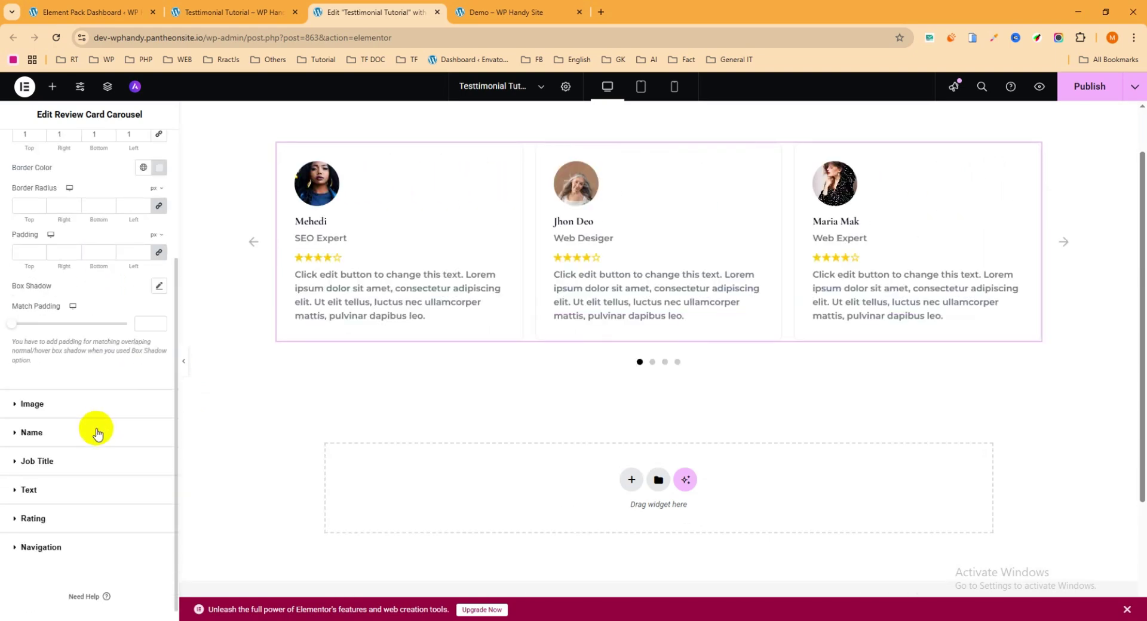
left_click(34, 519)
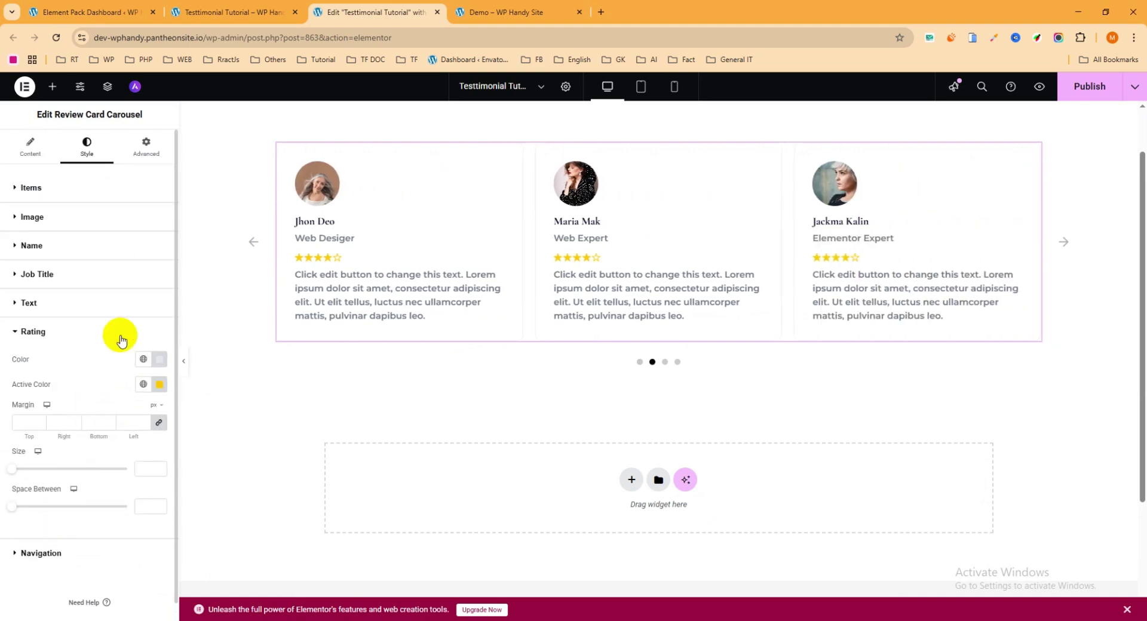
left_click(33, 152)
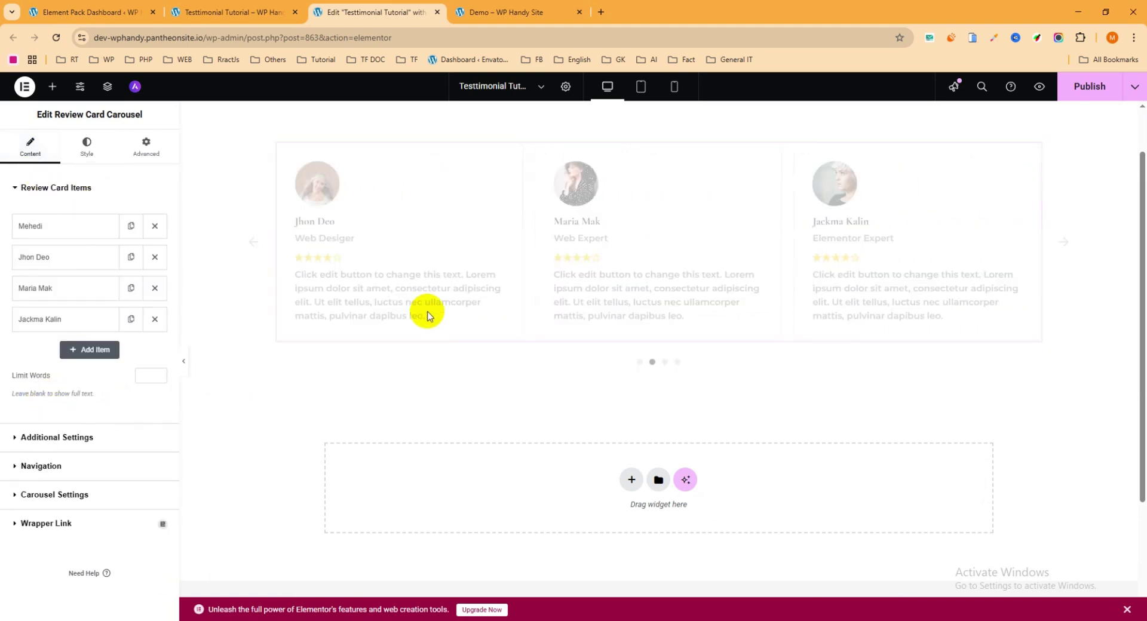
Duplicate the container that holds the review card carousel
scroll(559, 252, "up", 1)
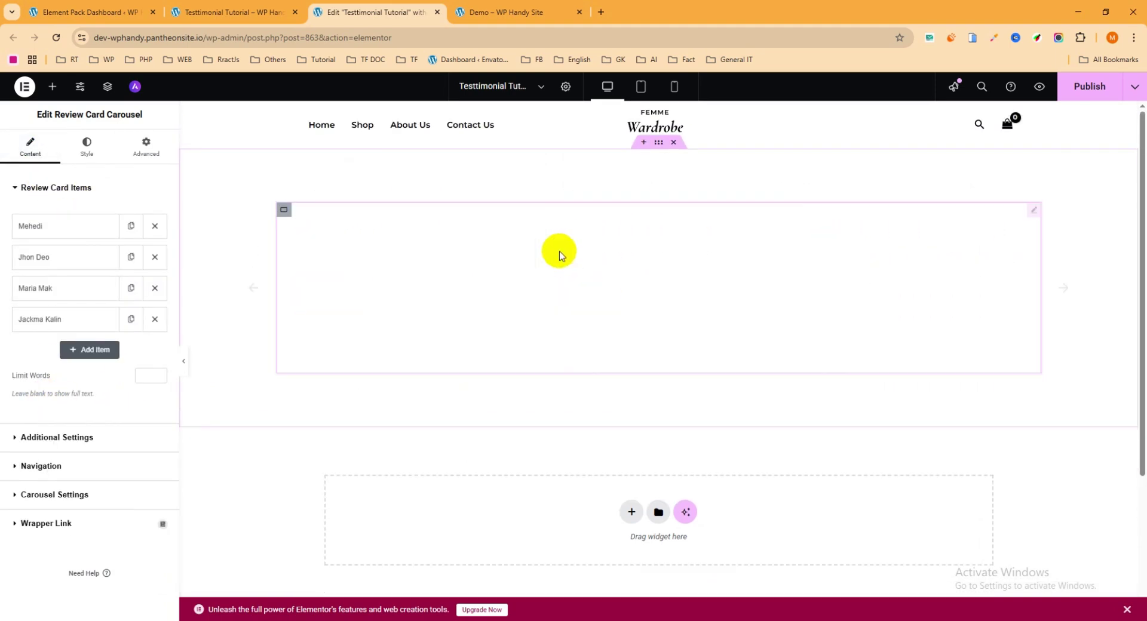
right_click(660, 146)
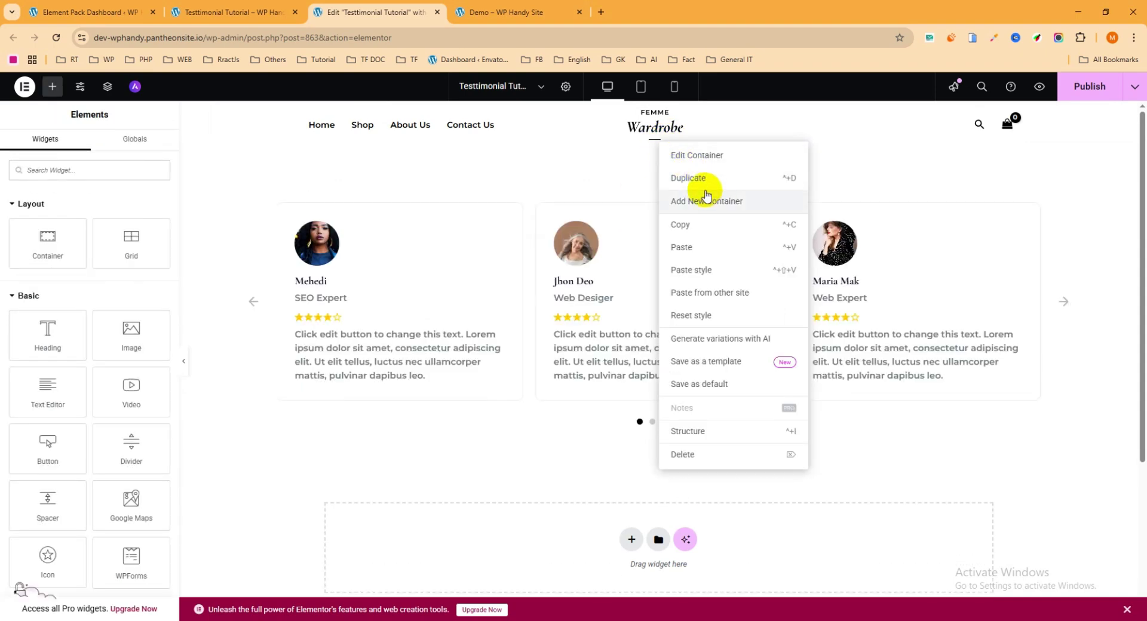
left_click(693, 178)
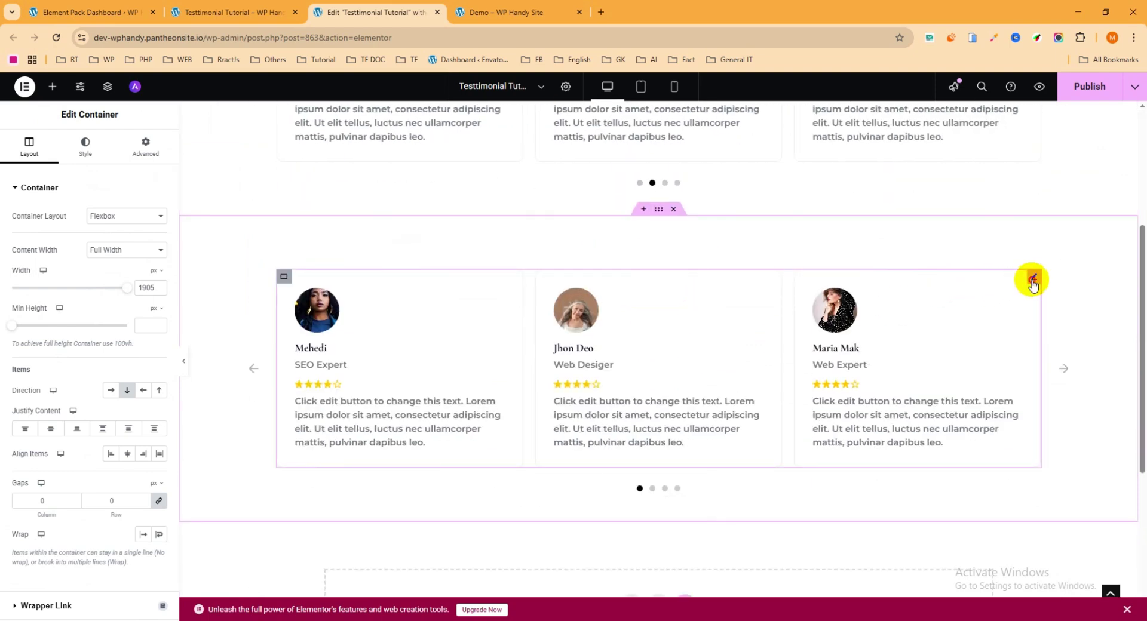
Set the duplicated review card carousel's layout to Coverflow in its carousel settings
left_click(1032, 280)
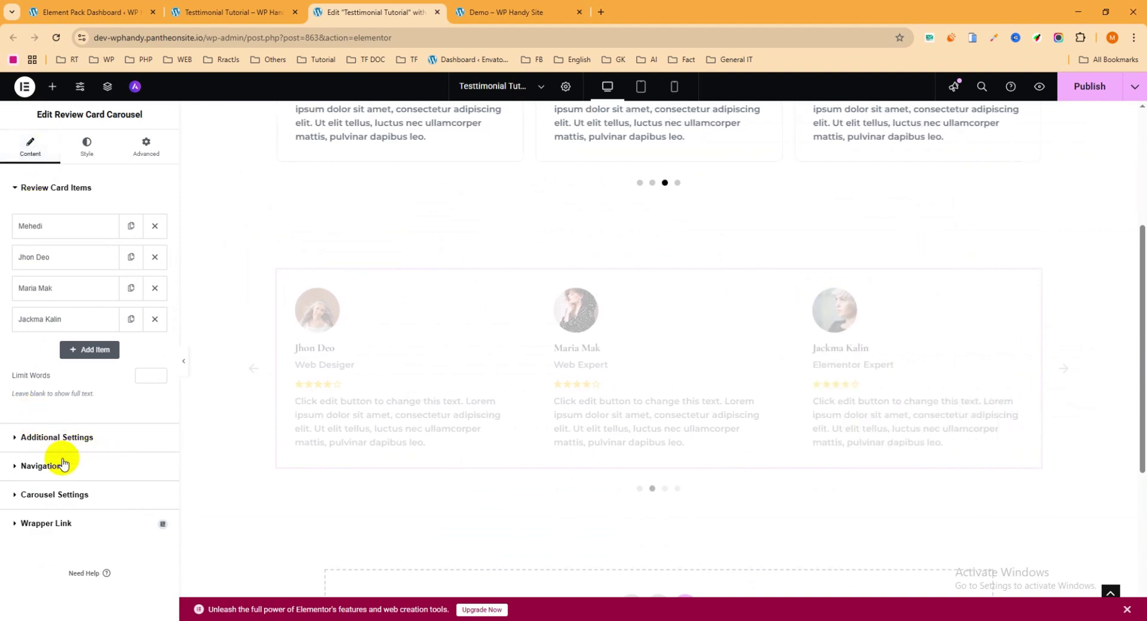
left_click(32, 501)
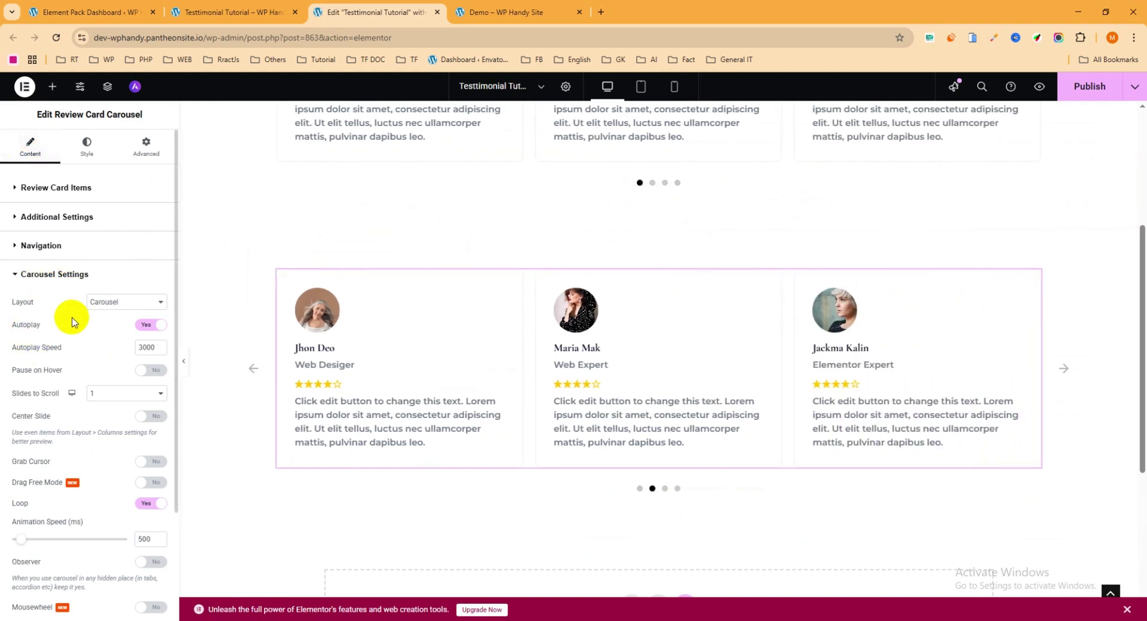
left_click(111, 302)
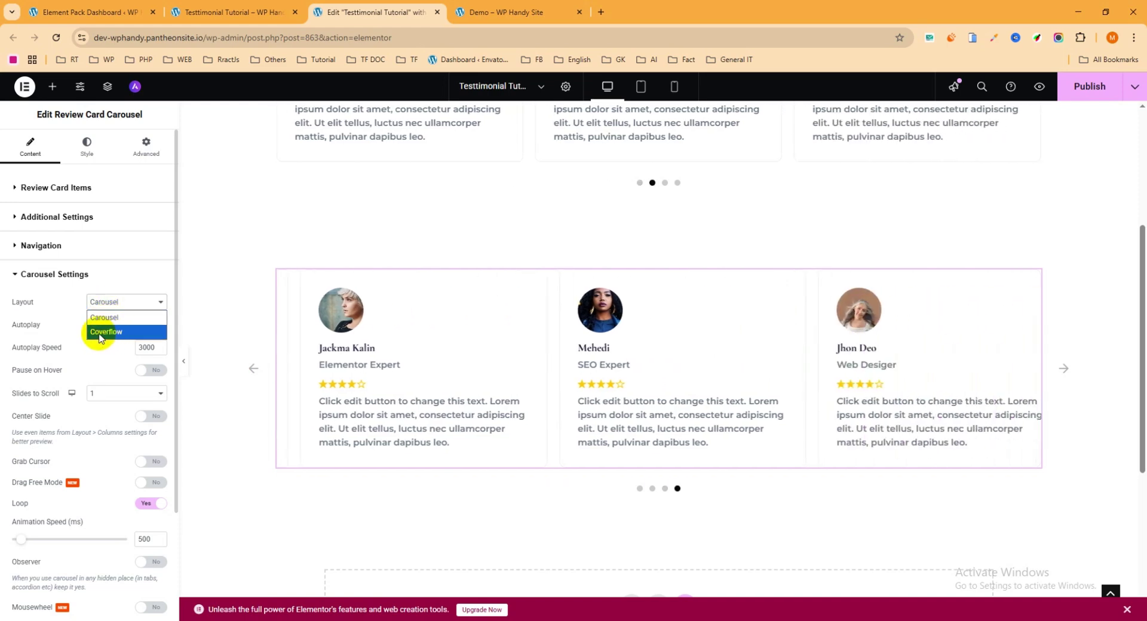
left_click(106, 333)
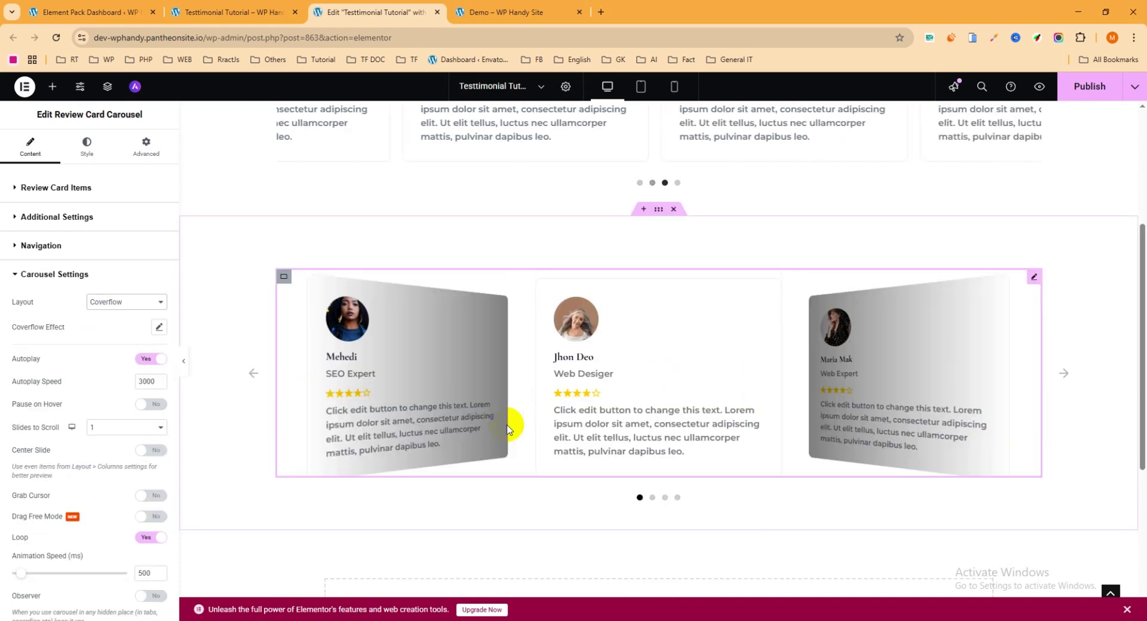